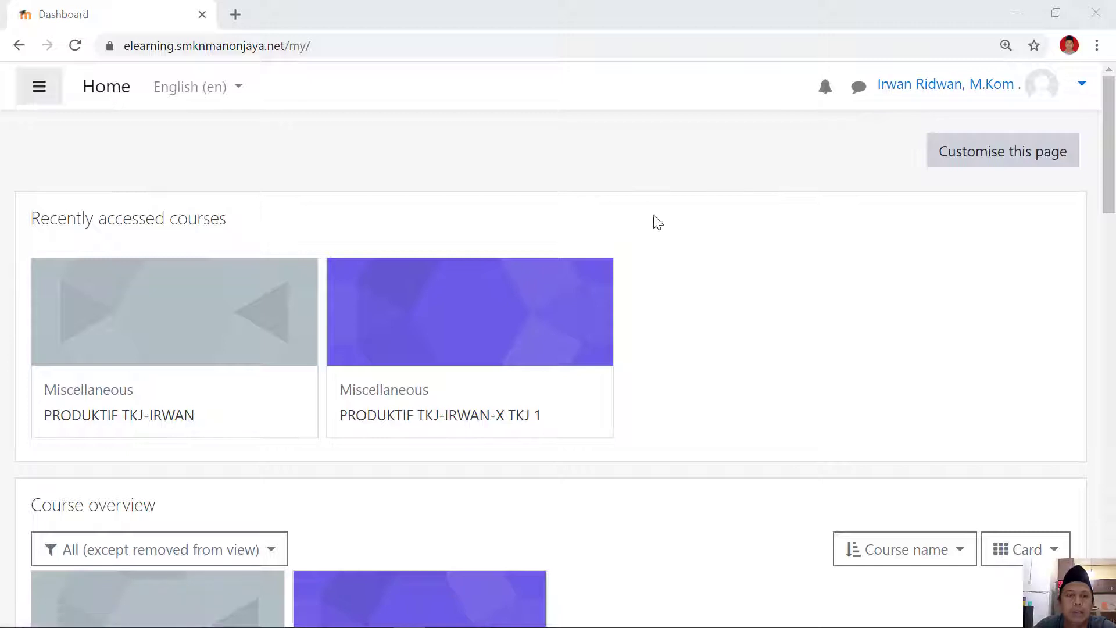
- Open the first Produktif TKJ course listed in the dashboard's course overview
scroll(619, 219, down, 3)
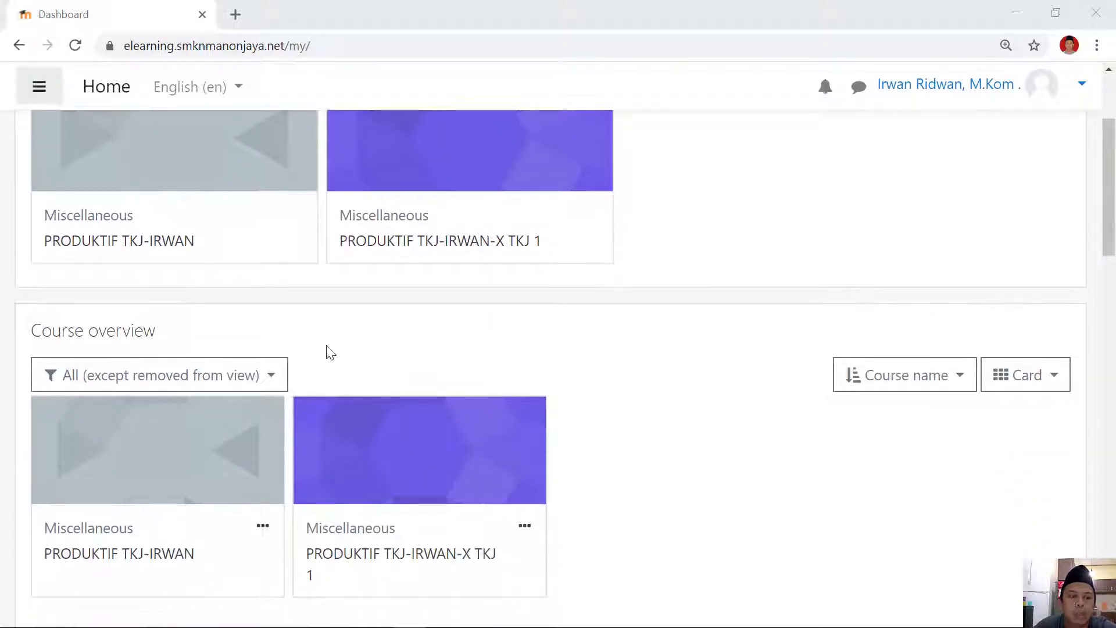
scroll(197, 301, up, 3)
scroll(181, 296, down, 3)
scroll(146, 272, up, 2)
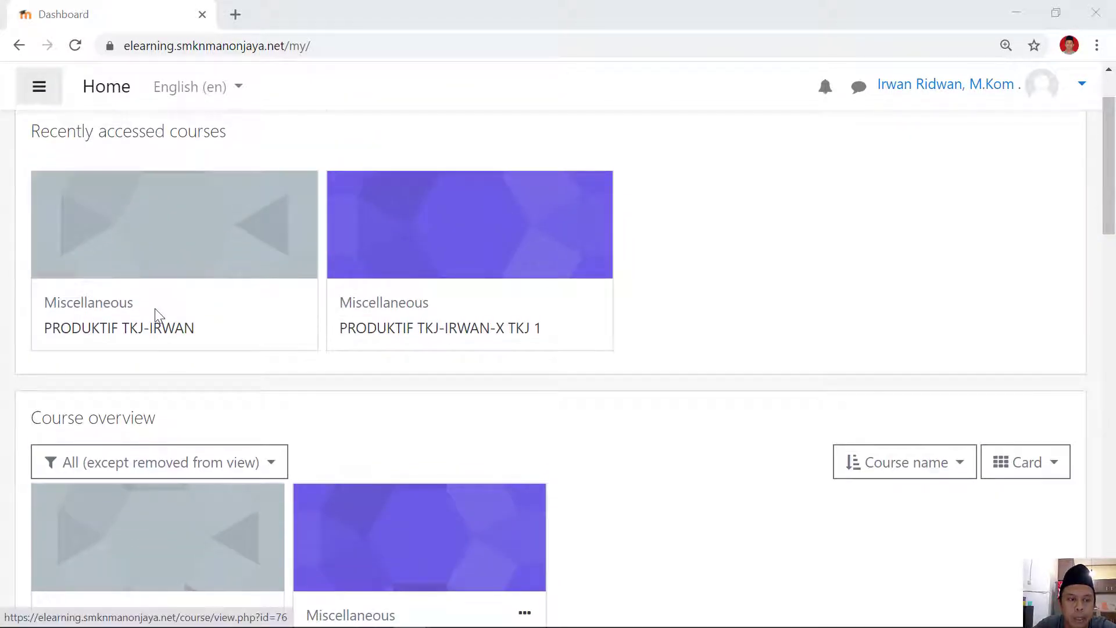
scroll(155, 314, down, 3)
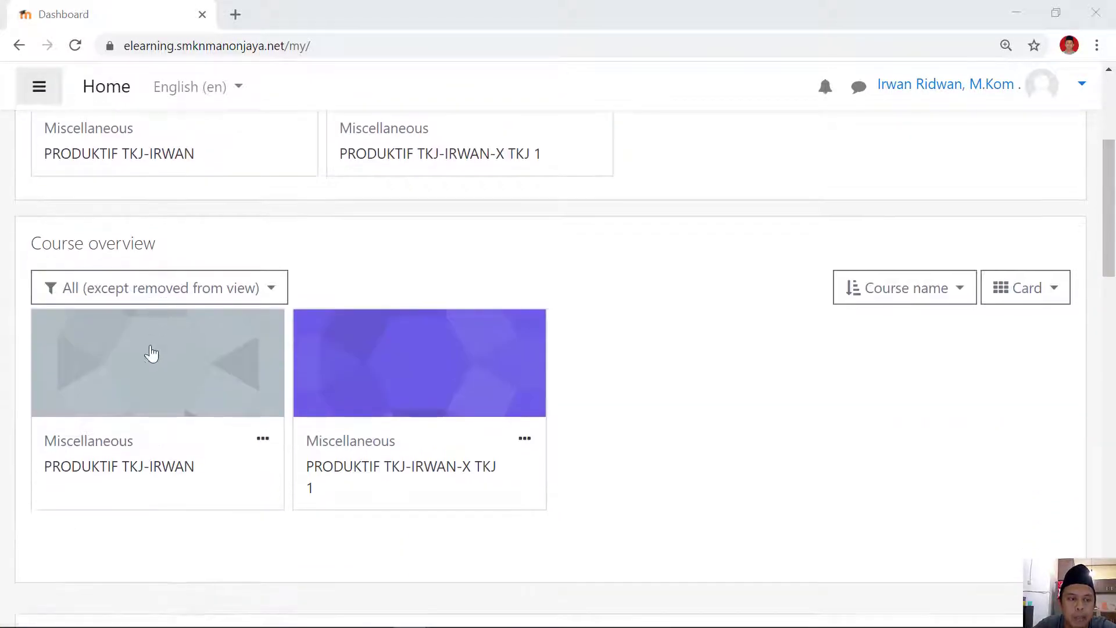
click(146, 395)
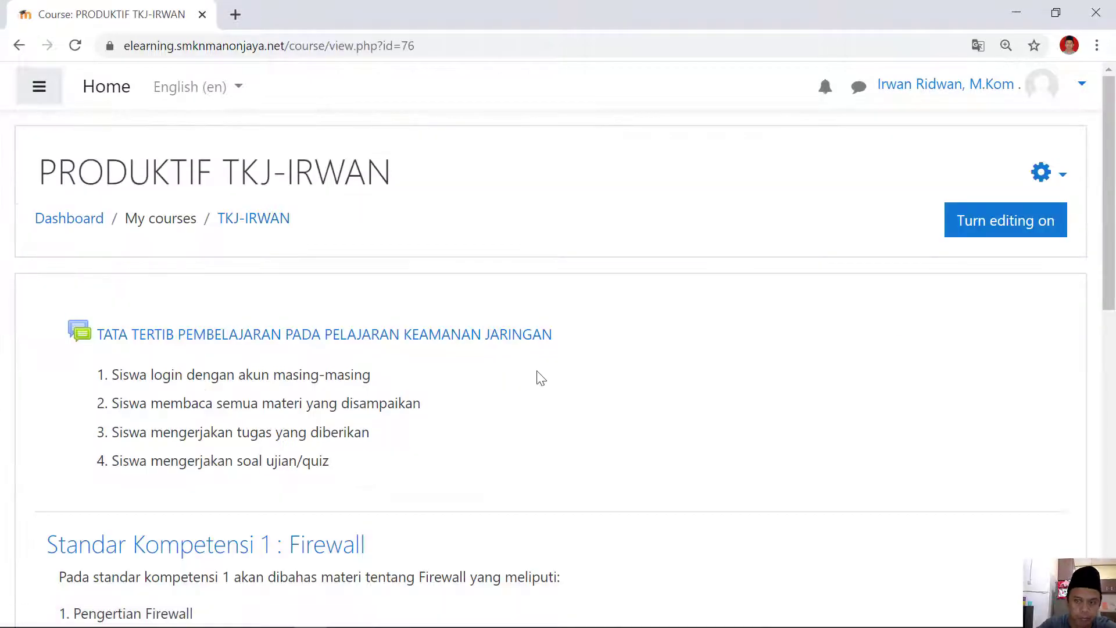
- Examine the course page's learning rules, the Standar Kompetensi 1 : Firewall topic list and its learning materials
scroll(750, 325, down, 6)
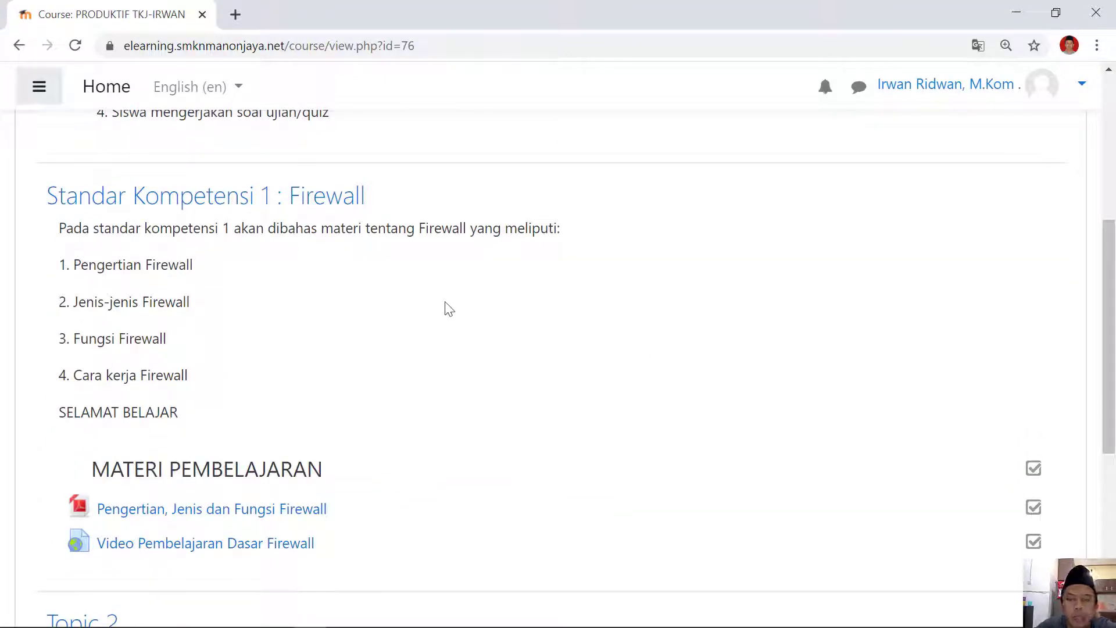
scroll(401, 332, down, 1)
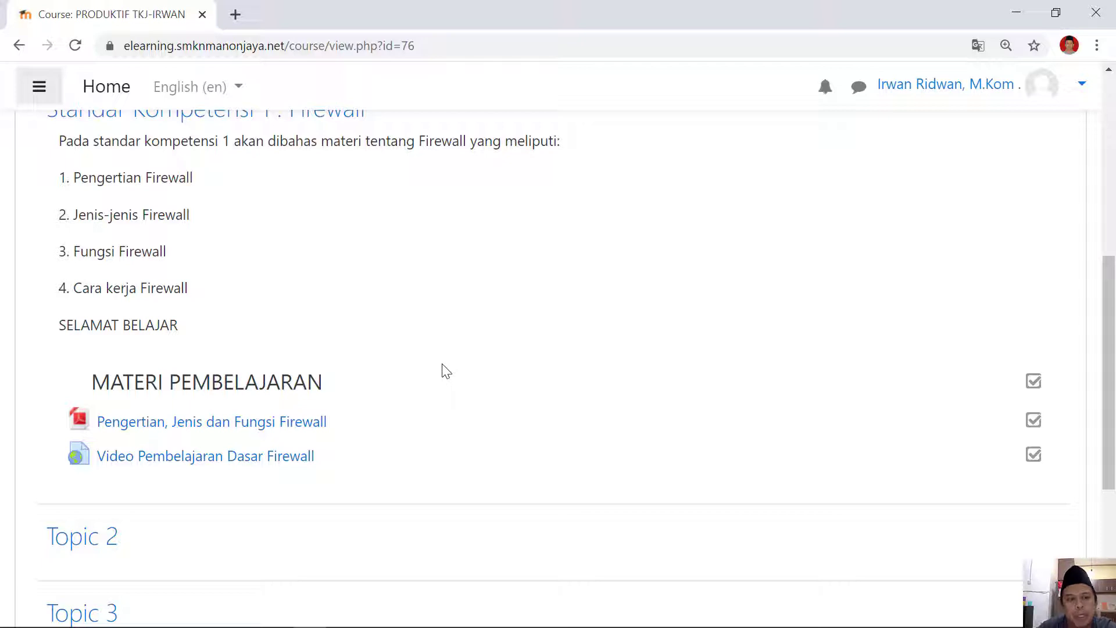
scroll(654, 351, up, 7)
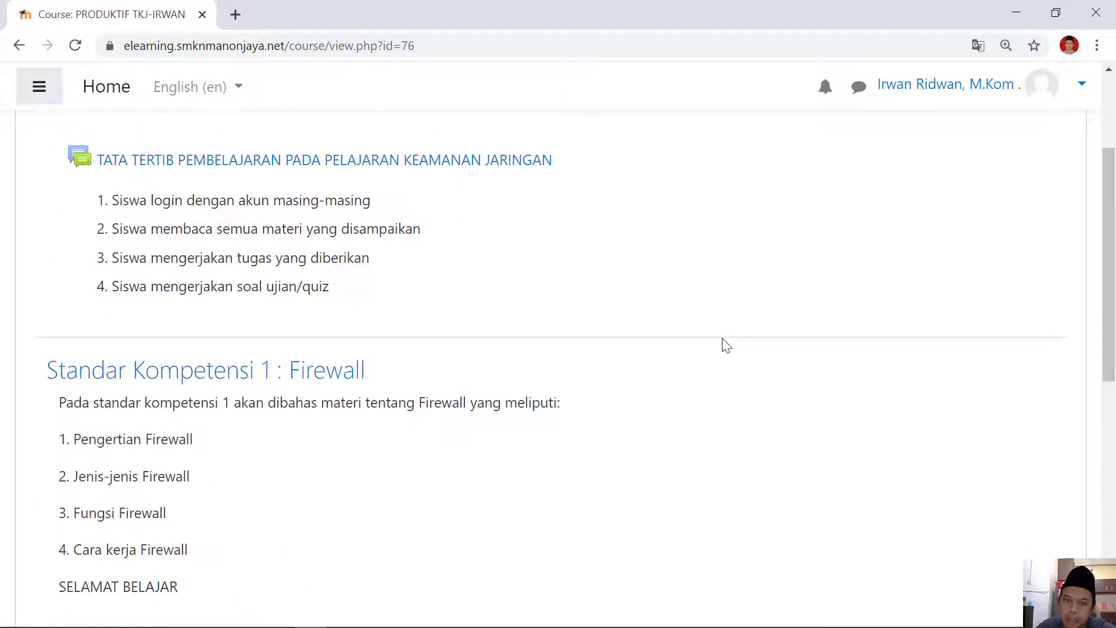
scroll(761, 389, down, 4)
scroll(765, 393, down, 3)
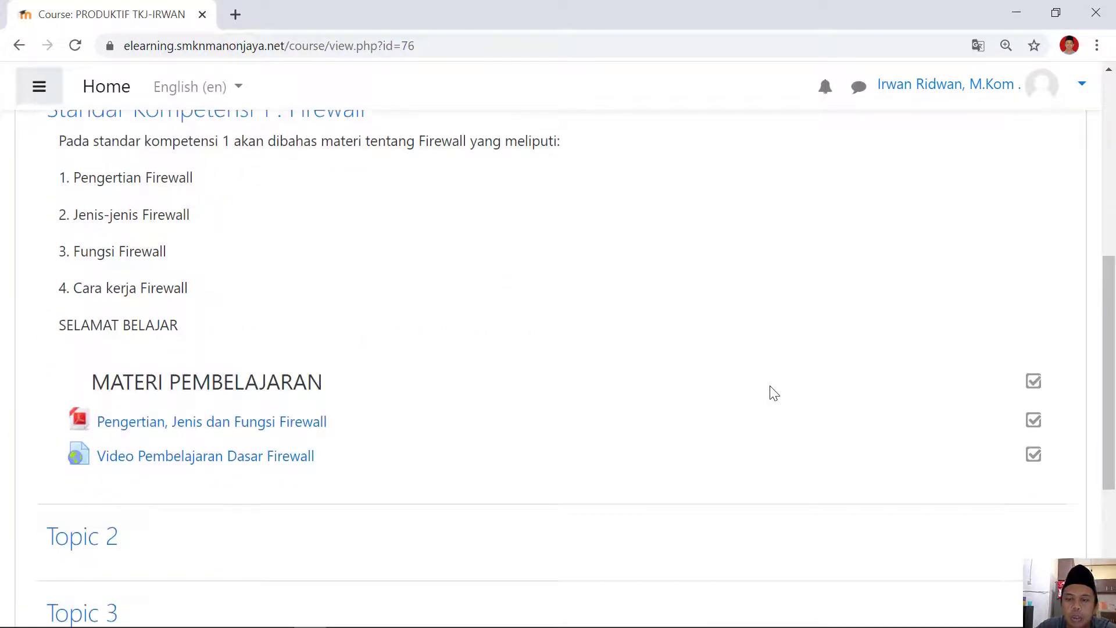
scroll(759, 378, up, 3)
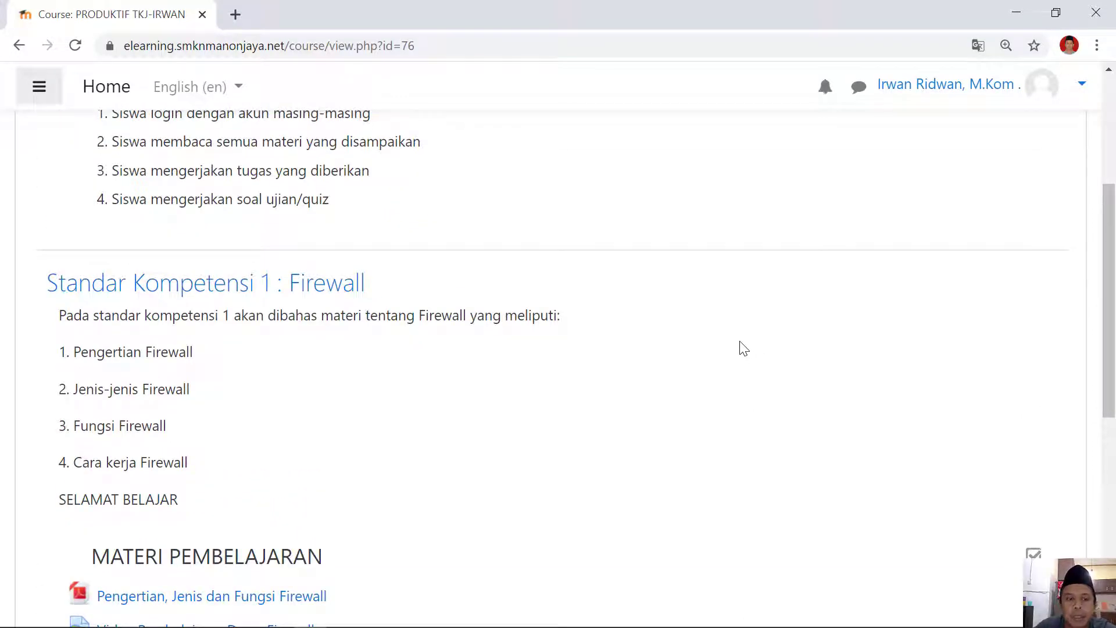
scroll(740, 340, up, 1)
scroll(743, 347, up, 4)
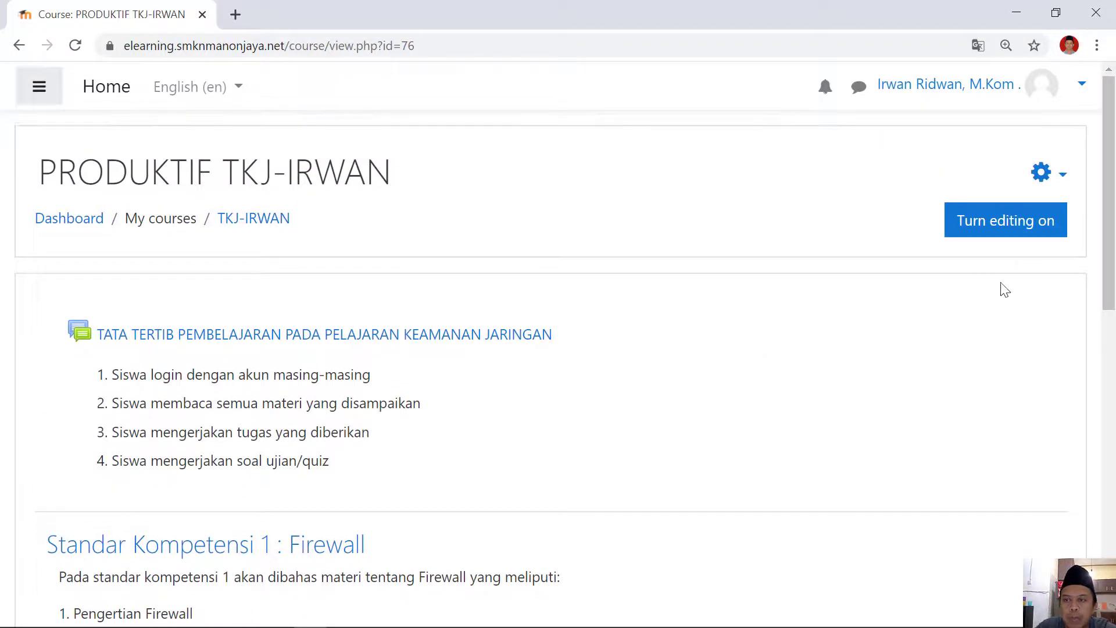
- Turn on editing for the course page
click(1010, 223)
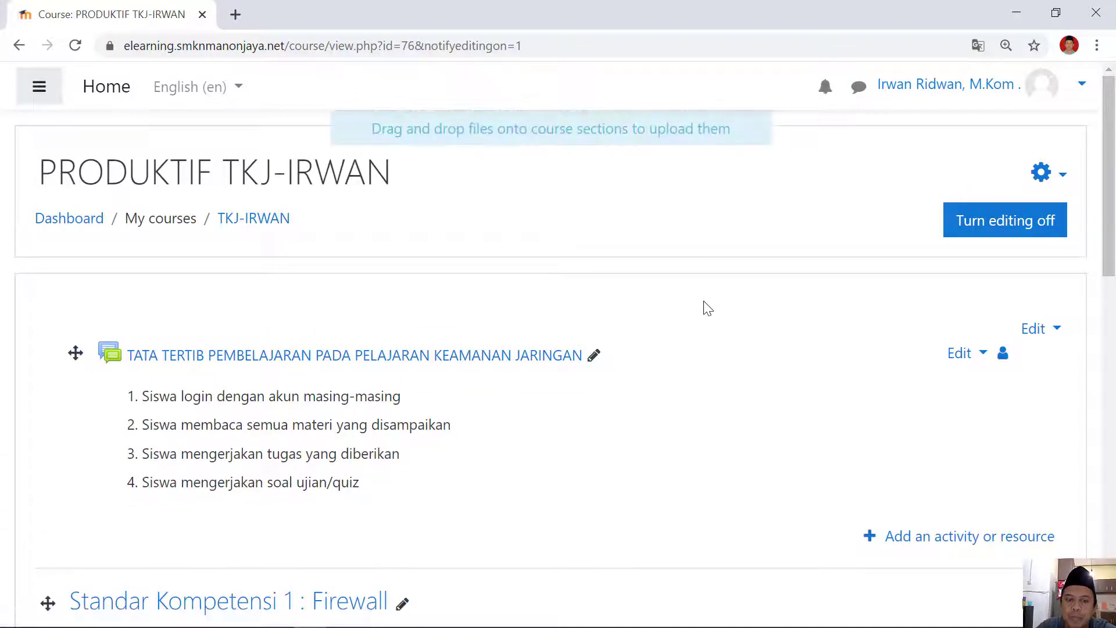
scroll(705, 308, down, 3)
scroll(706, 298, down, 6)
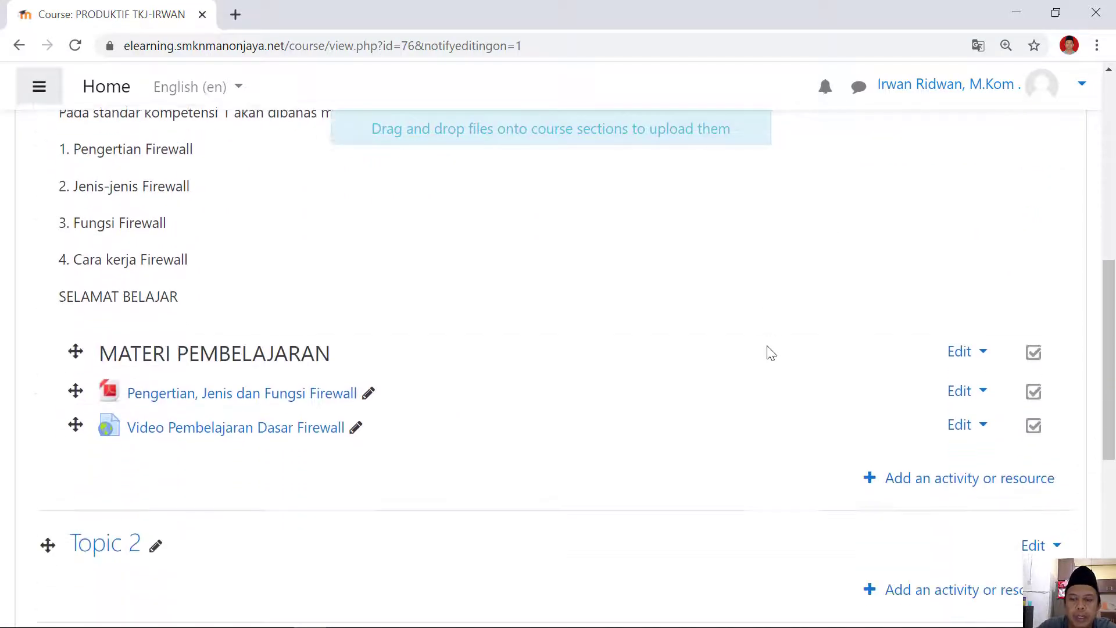
scroll(837, 331, up, 9)
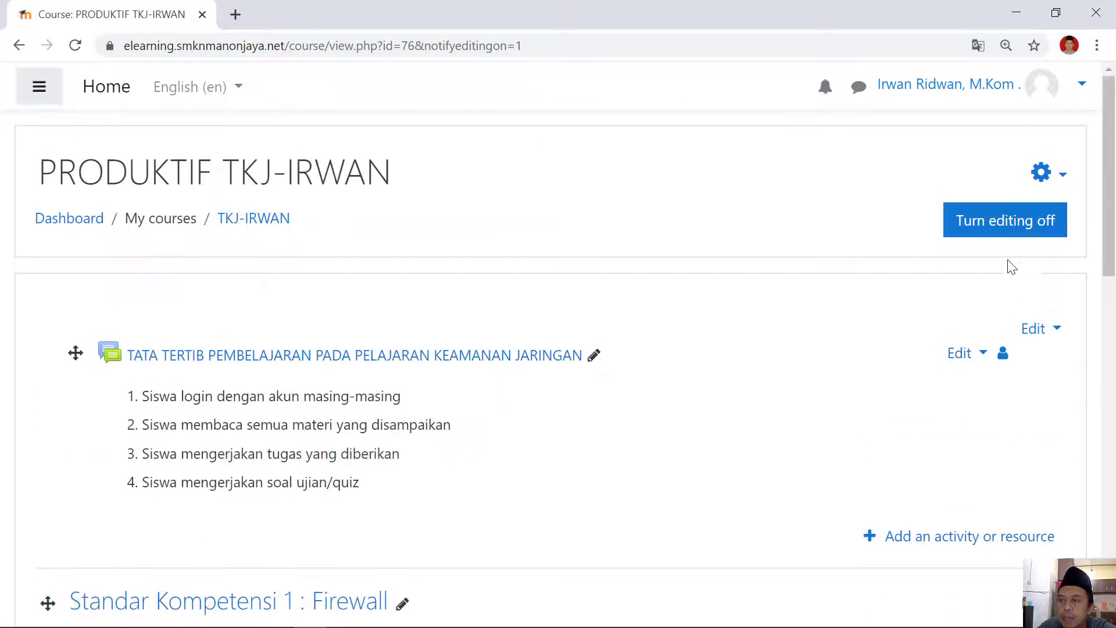
- Add a new Quiz activity to the Standar Kompetensi 1 : Firewall section
scroll(705, 364, down, 10)
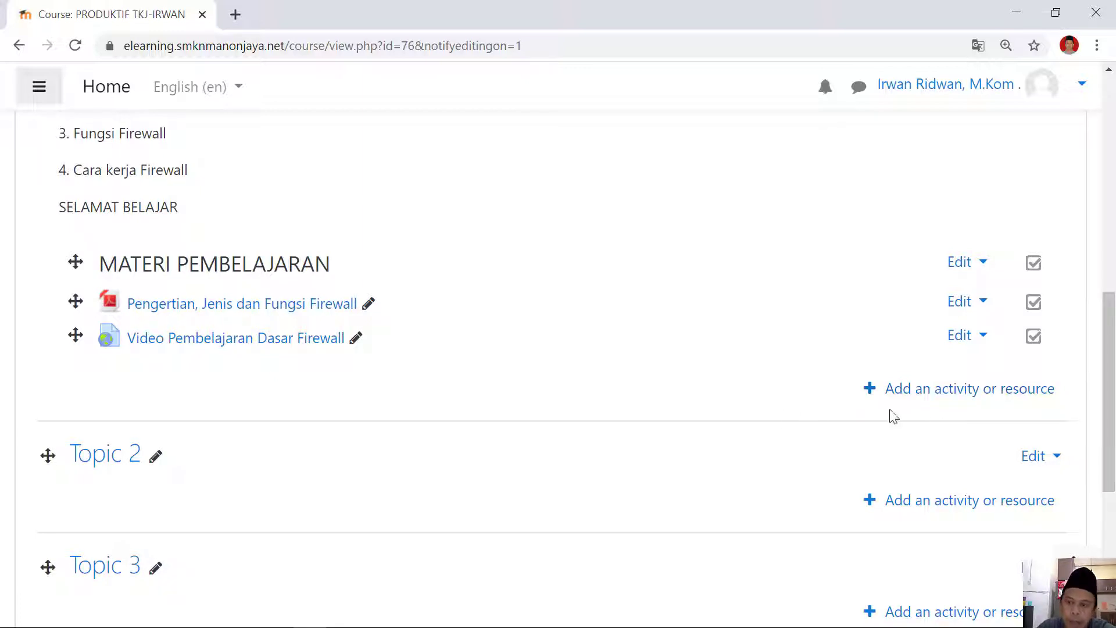
scroll(588, 336, up, 5)
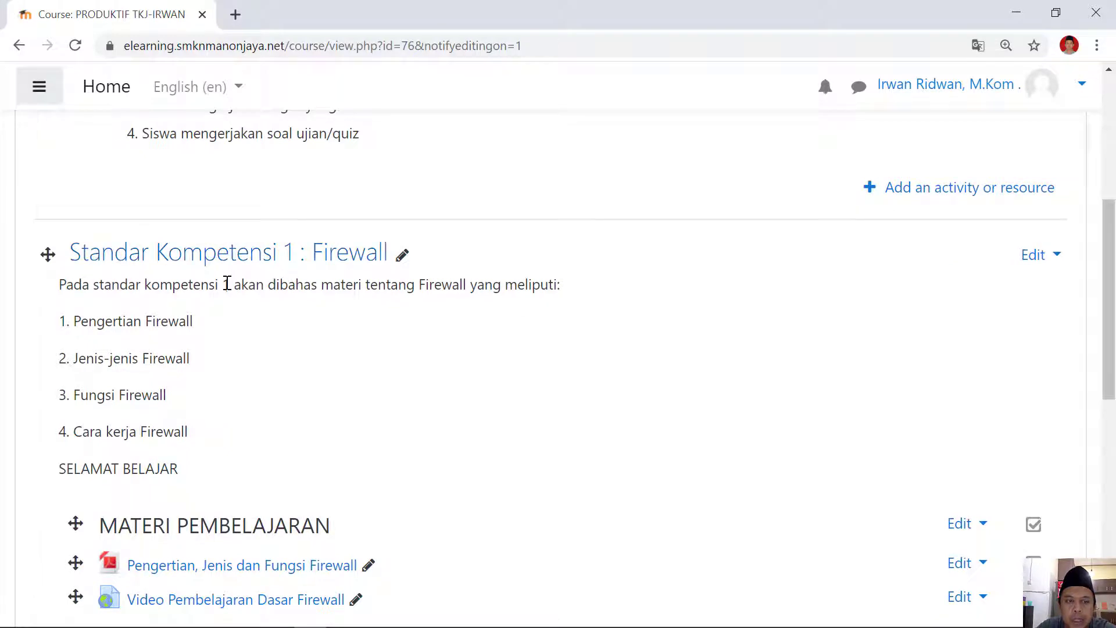
scroll(578, 347, down, 3)
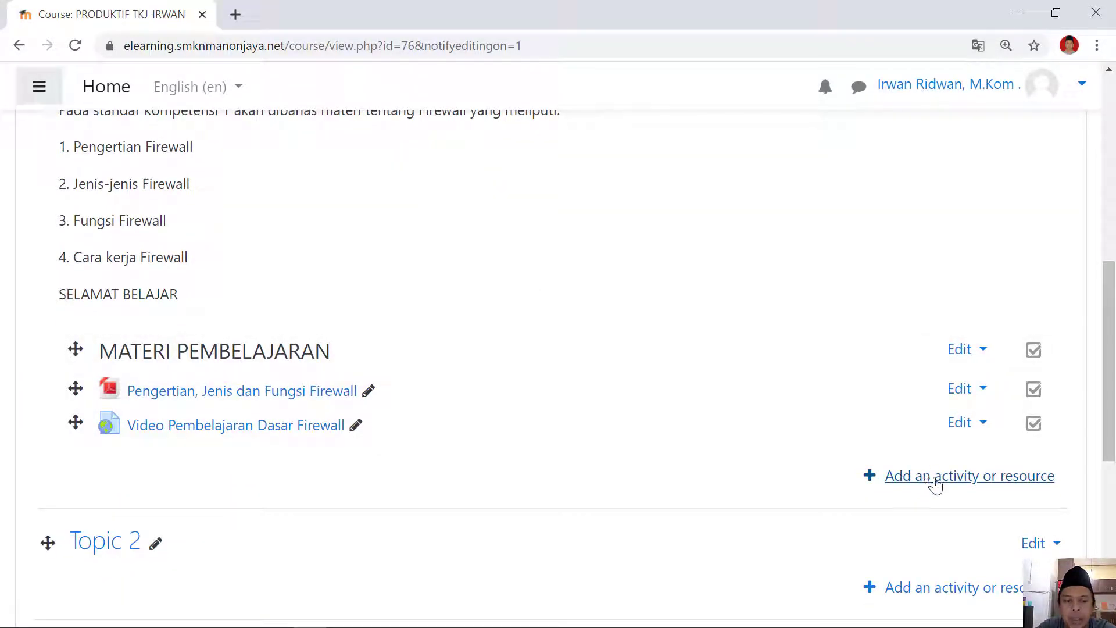
click(936, 482)
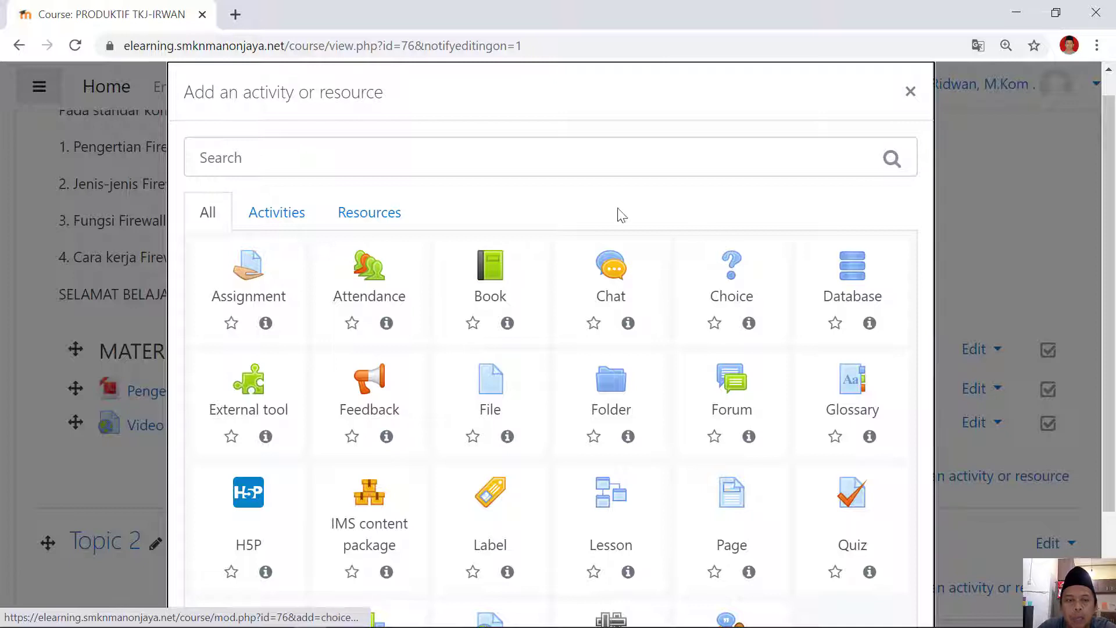
scroll(568, 219, down, 2)
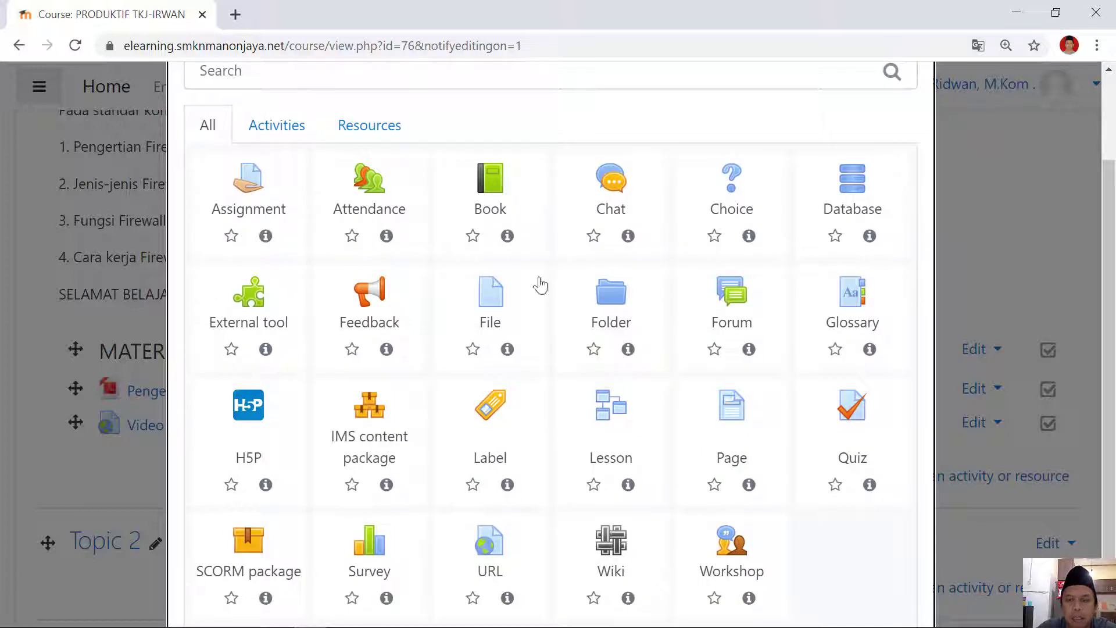
scroll(886, 412, down, 1)
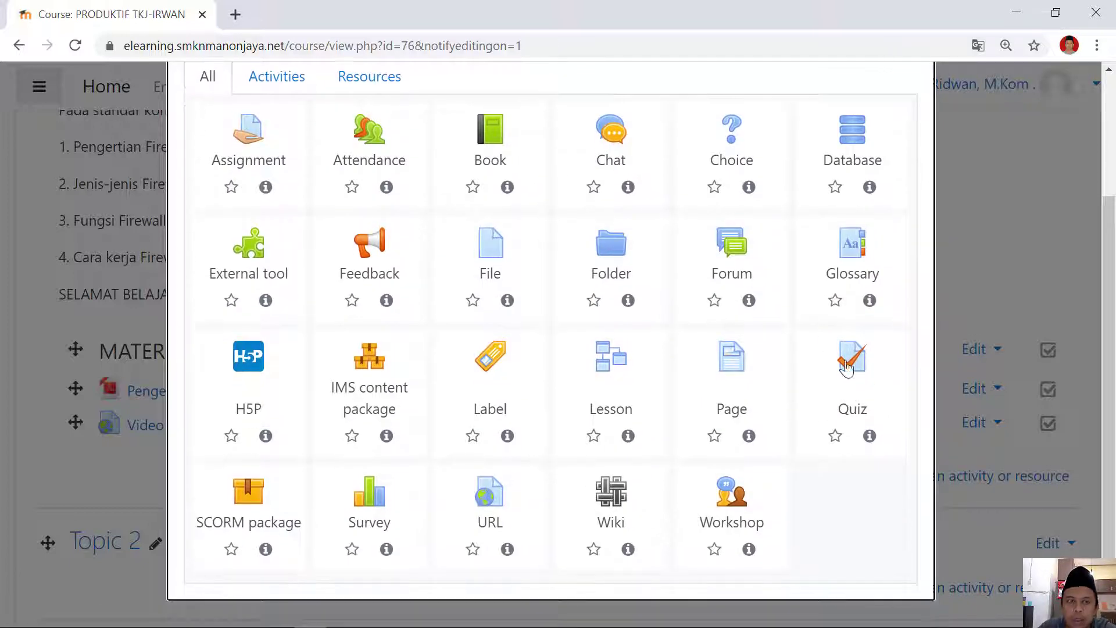
scroll(274, 132, up, 2)
click(289, 173)
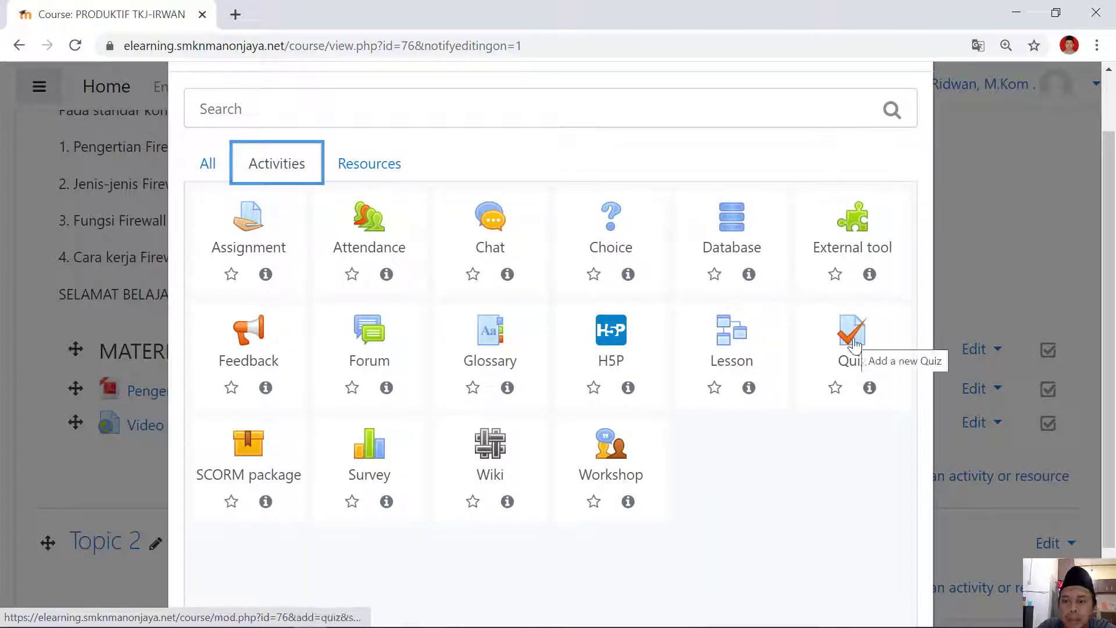
click(854, 344)
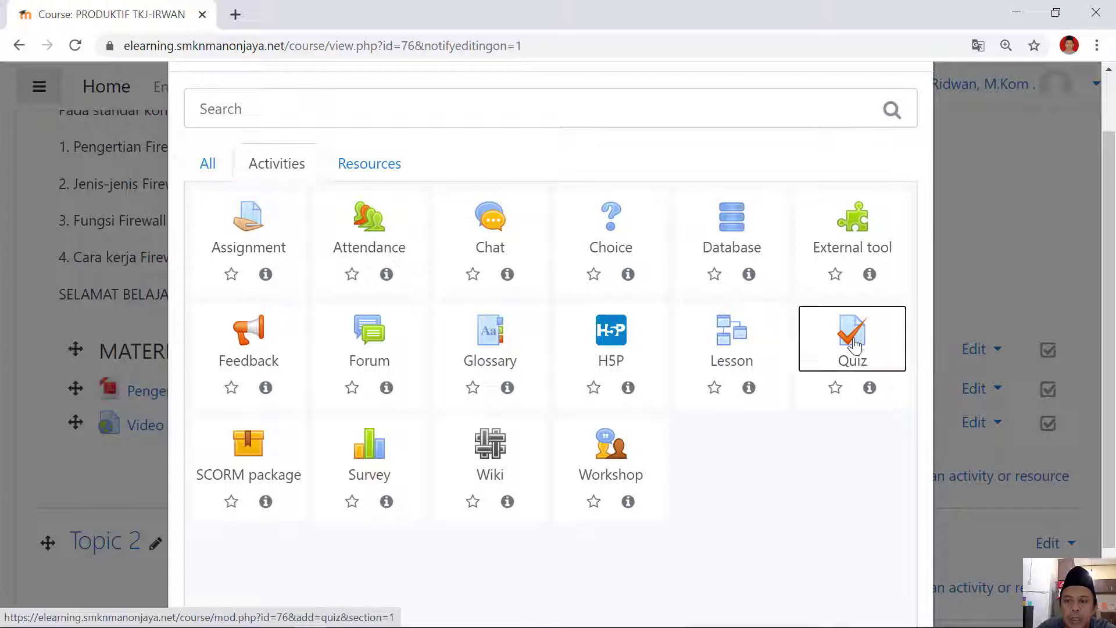
scroll(792, 343, down, 2)
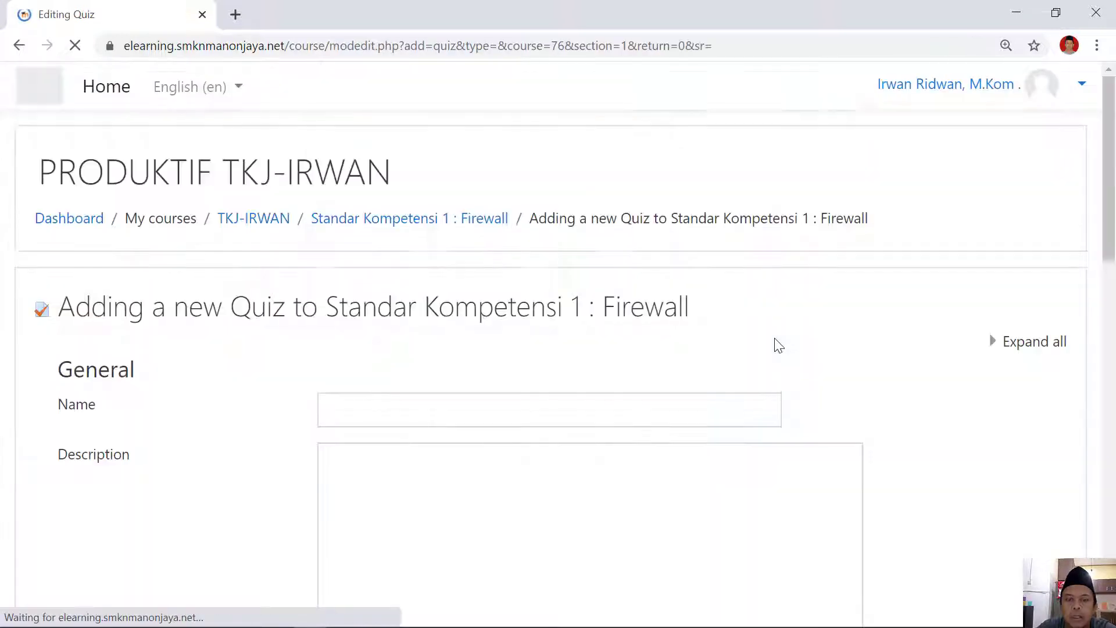
- Name the quiz "Post Test Materi 1 : Firewall"
scroll(673, 379, down, 1)
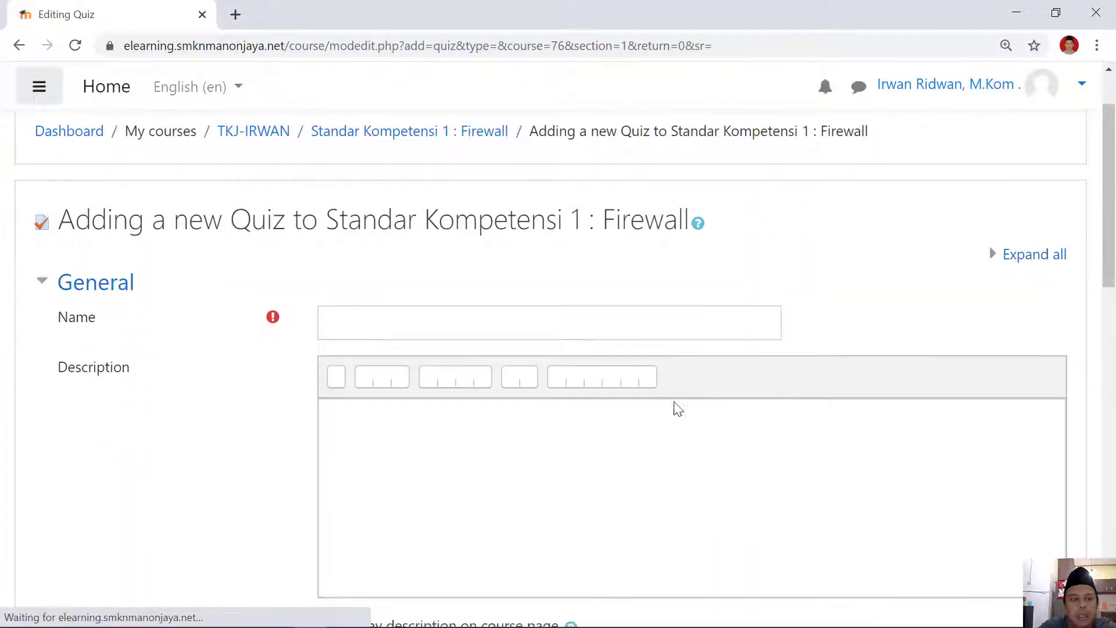
click(400, 317)
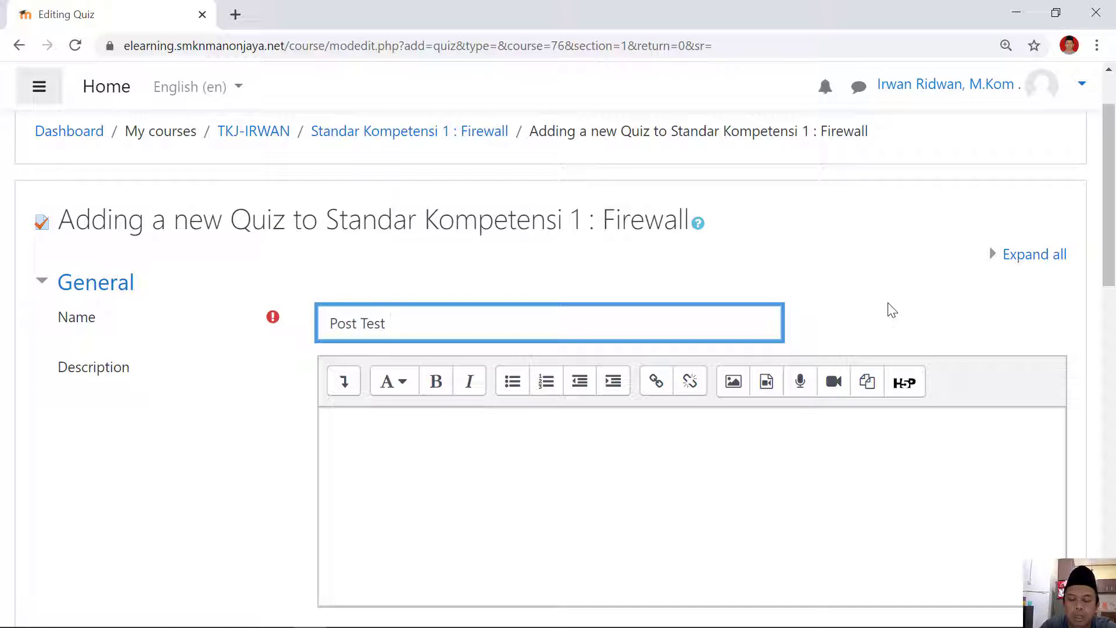
text(Post Test Materi 1 :)
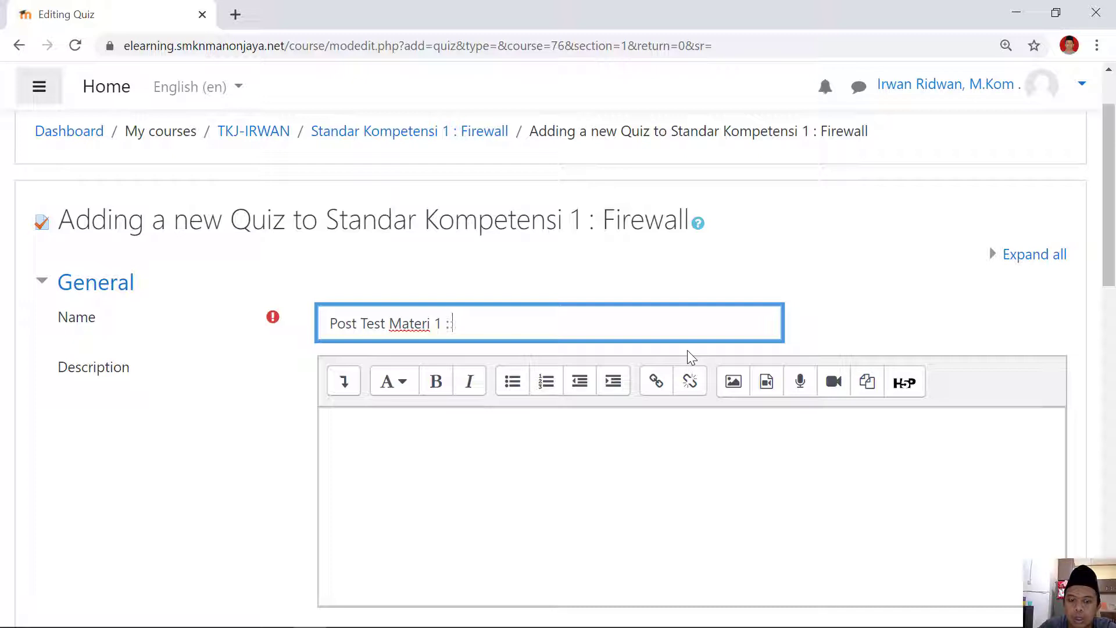
text(fir)
key(BackSpace)
key(BackSpace)
key(BackSpace)
key(BackSpace)
text(Firewall)
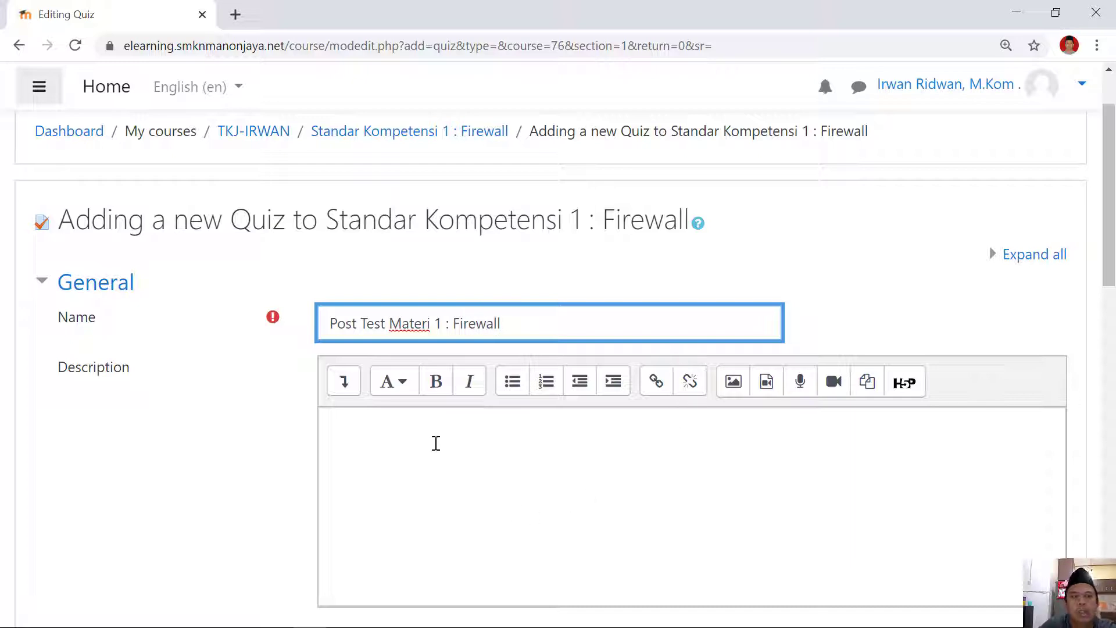
- Write the quiz description "PETUNJUK PENGERJAAN:" with three numbered instructions on praying first, choosing the best answer and using Re-Attempt Quiz, ending with "SELAMAT BELAJAR !"
scroll(436, 443, down, 2)
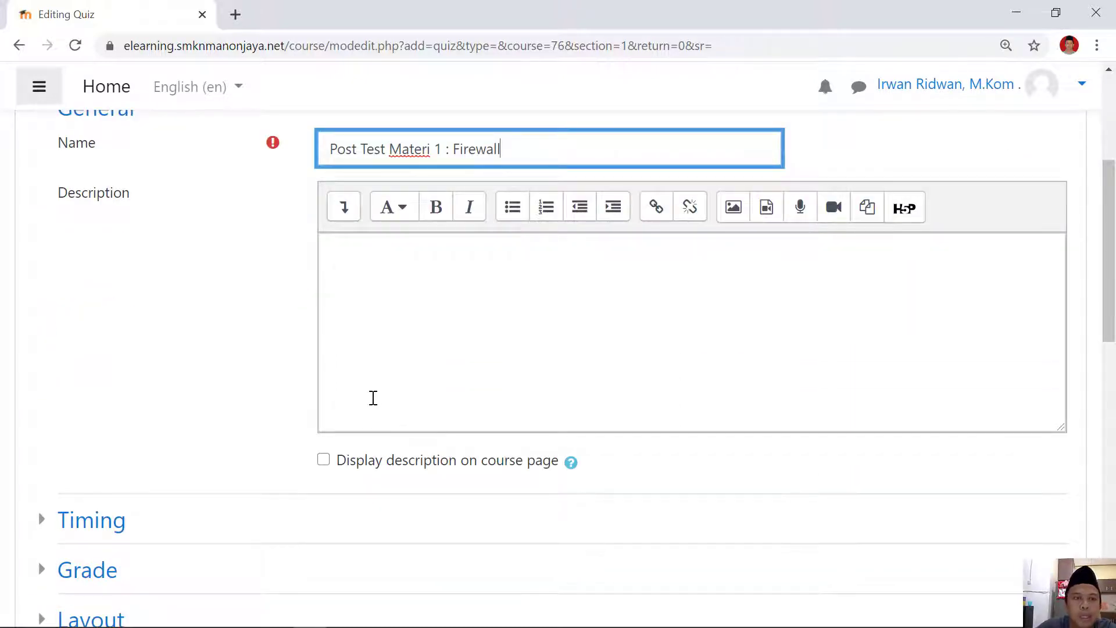
scroll(371, 399, up, 1)
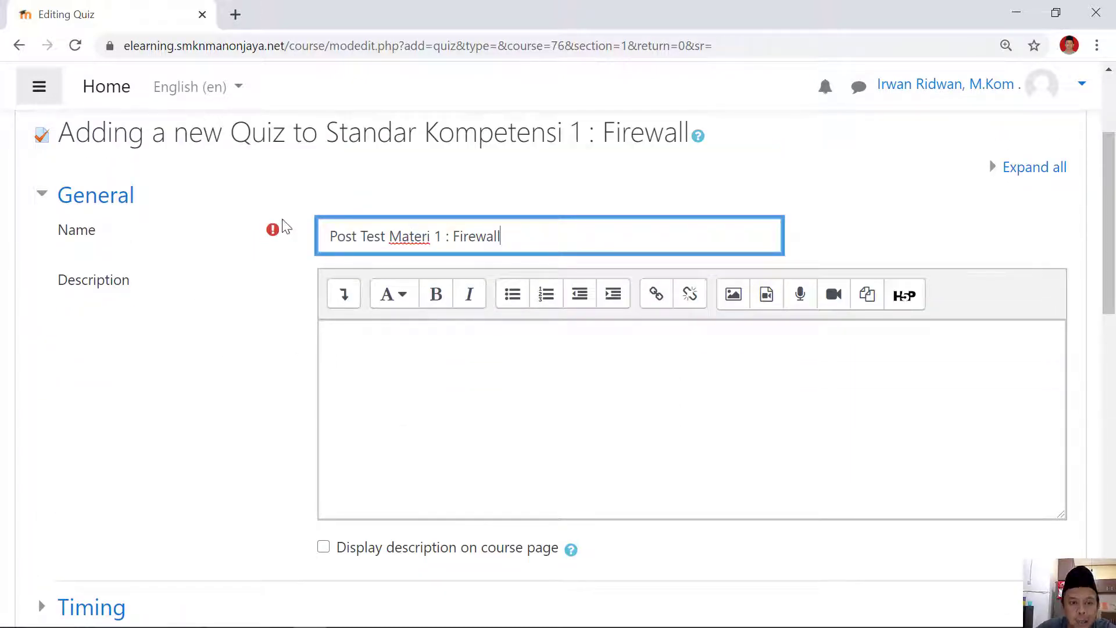
click(375, 339)
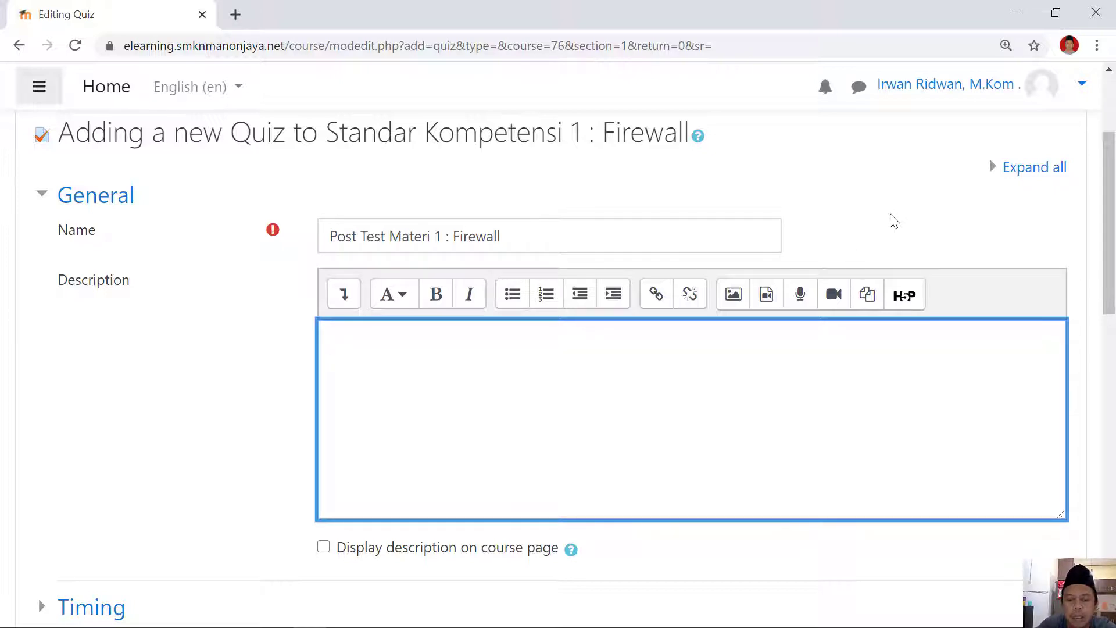
text(JUK)
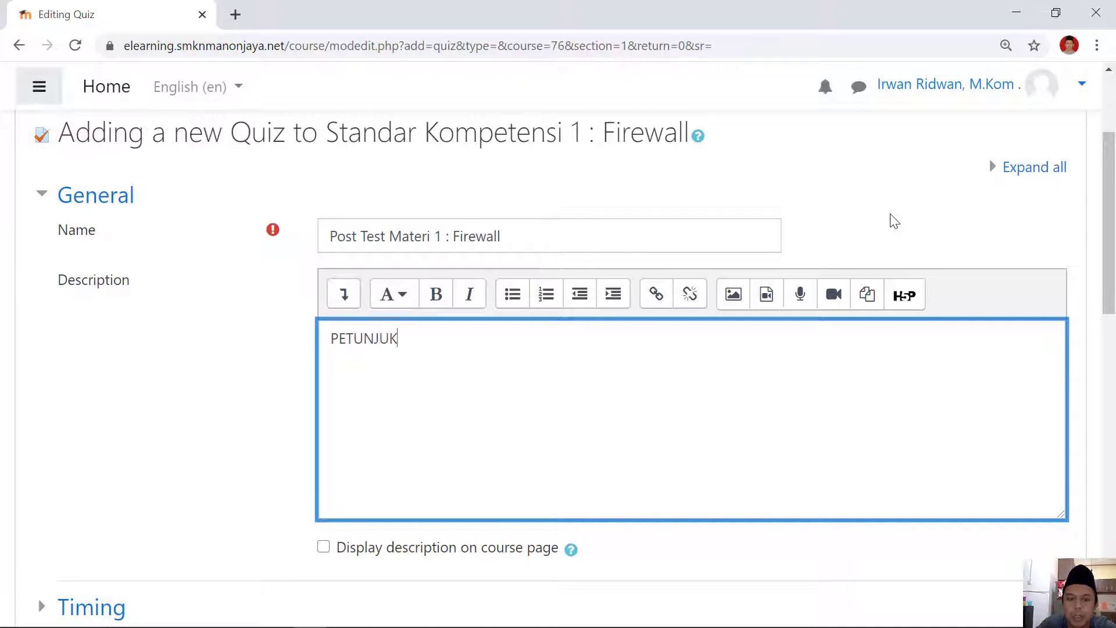
text(PENGERJAAN: 1. Berdoalah sebelum mulai mengerjakan 2. Pilihlah salah satu jawaban yang paling tepat 3. Jika nilai belum memuaskan silahkan klik Re-Attempt Quiz)
text(SE)
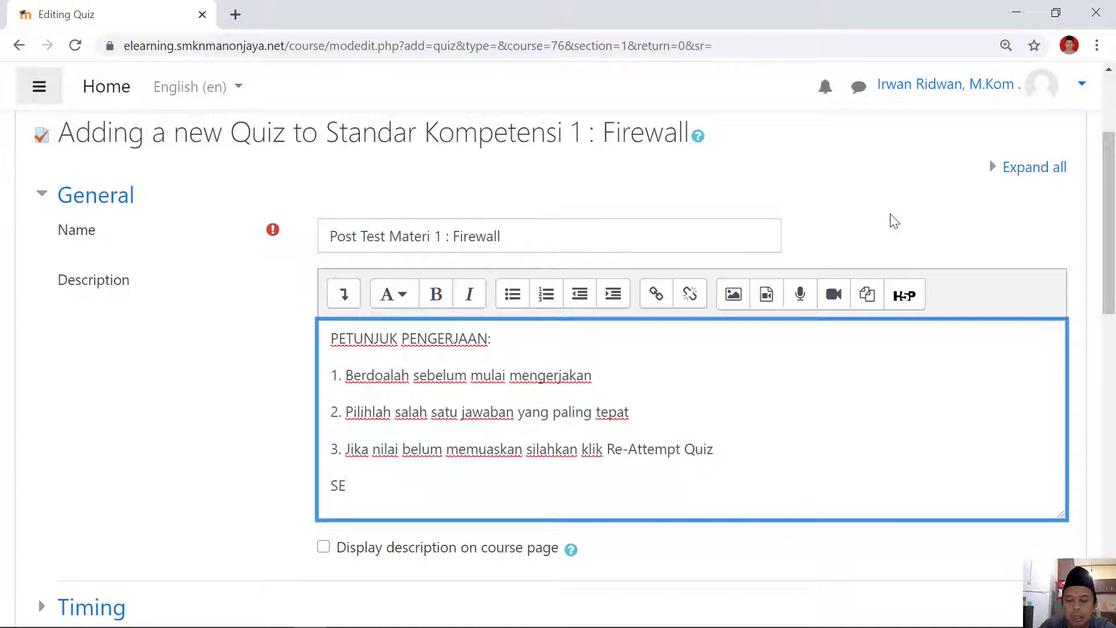
text(LAMAT )
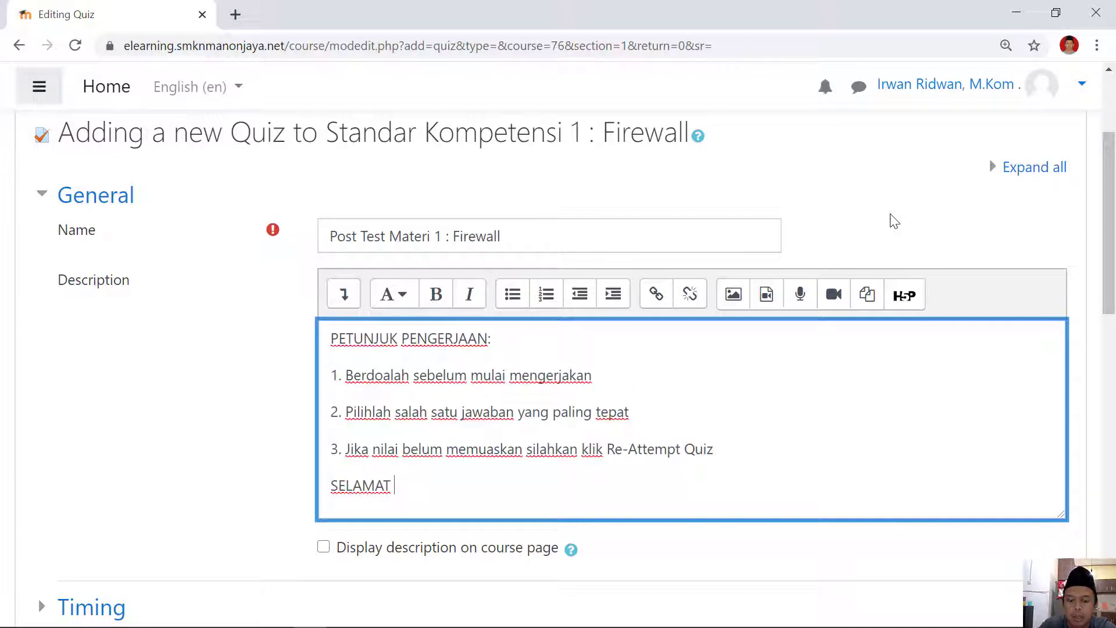
text(BELAJAR !)
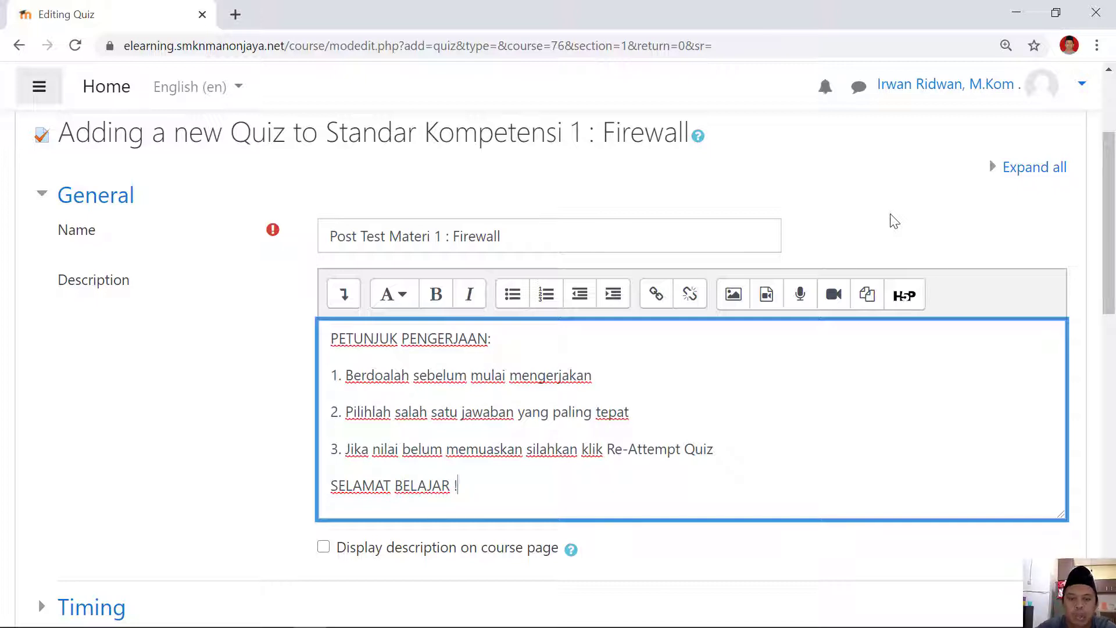
scroll(626, 430, down, 1)
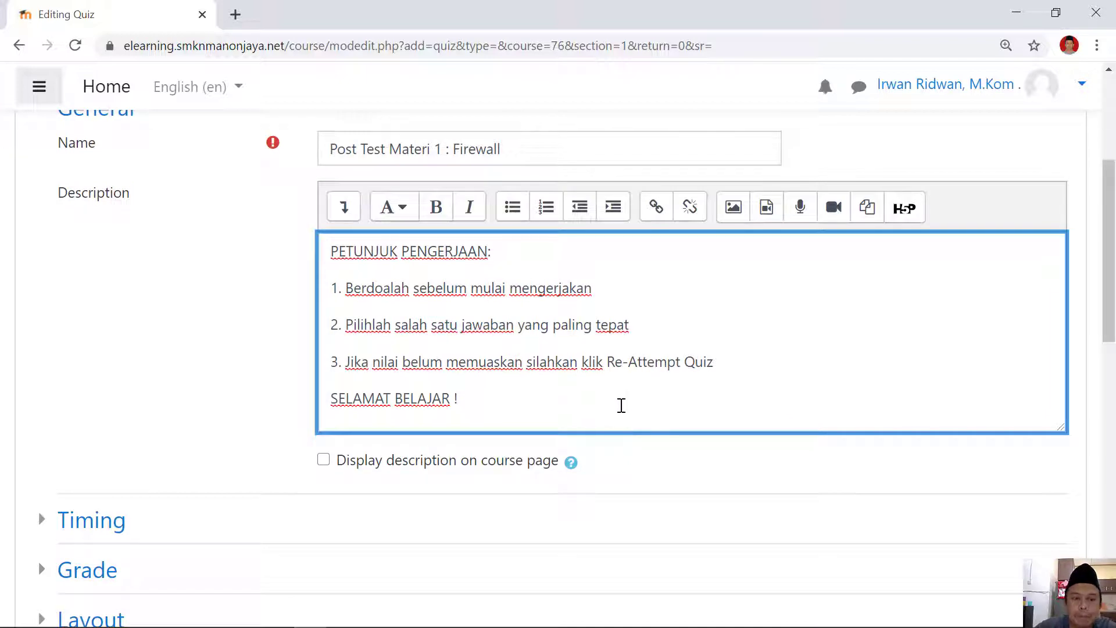
scroll(625, 458, up, 5)
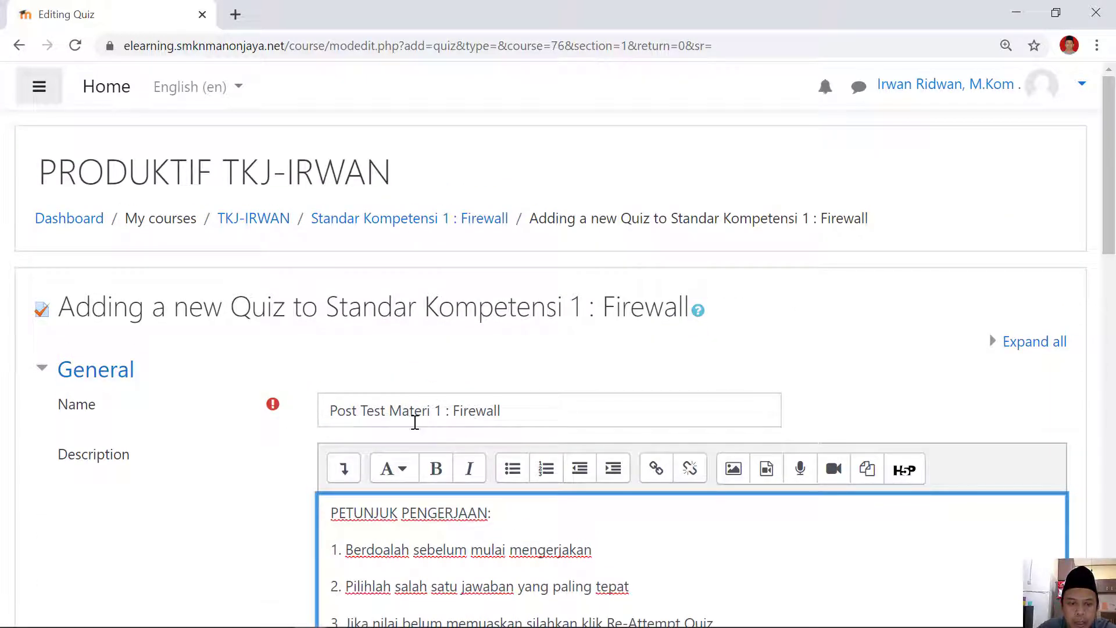
- Enable the quiz's time limit in the Timing settings and set it to 20 minutes
scroll(246, 438, down, 7)
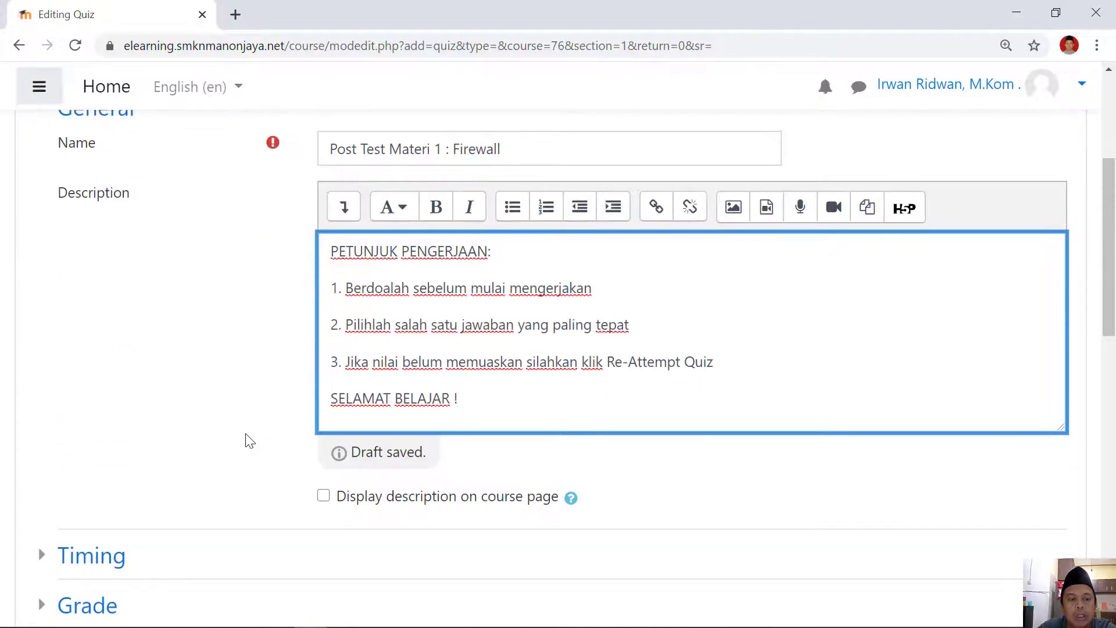
click(97, 393)
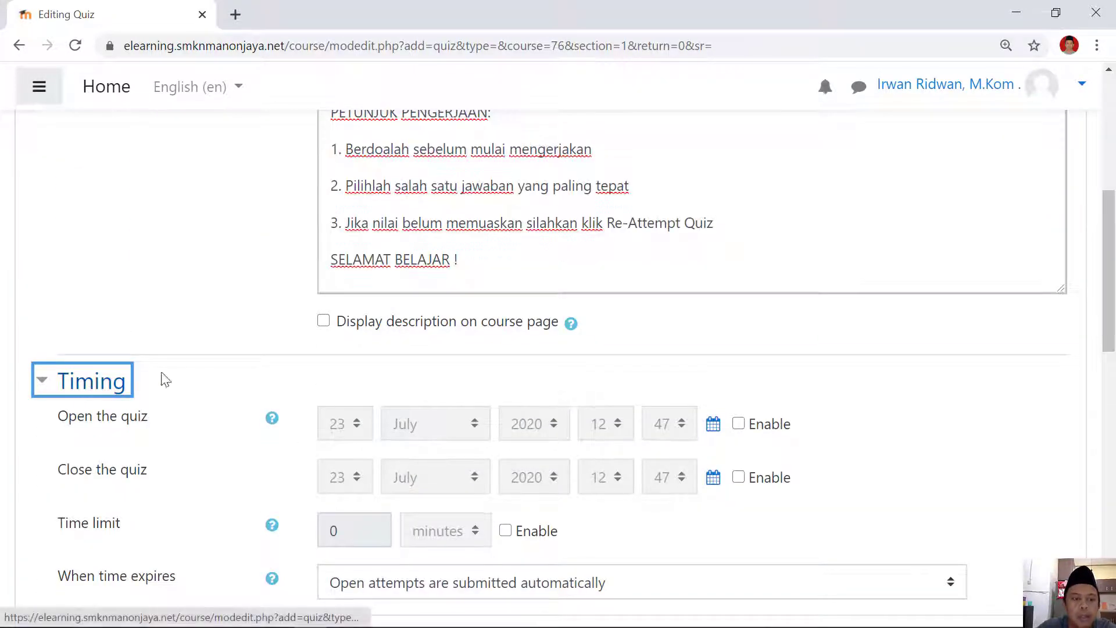
scroll(159, 395, down, 1)
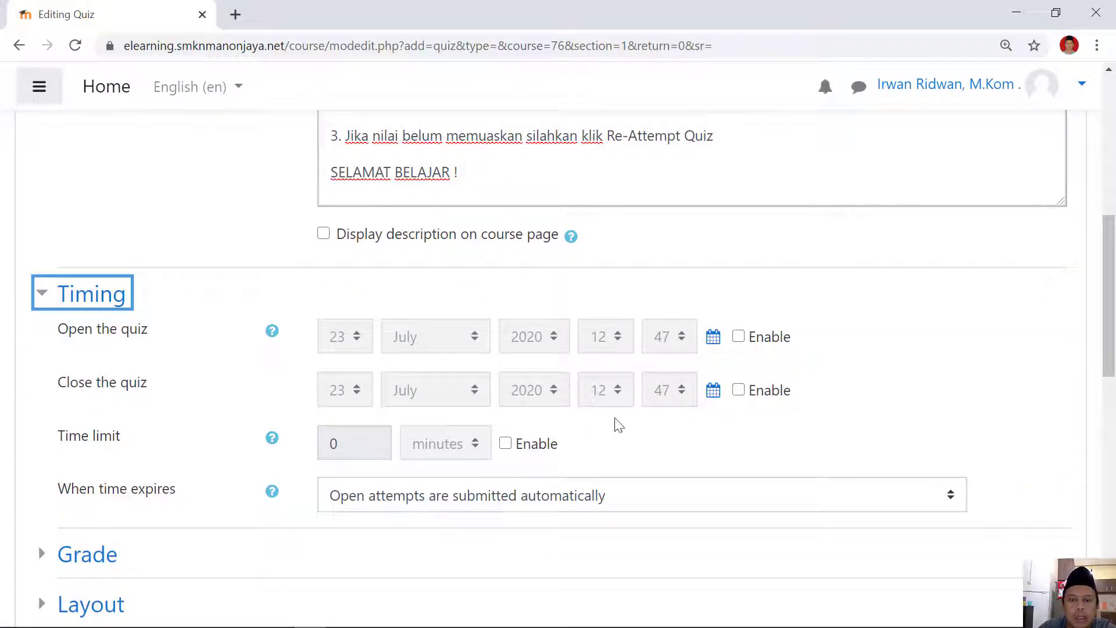
click(505, 444)
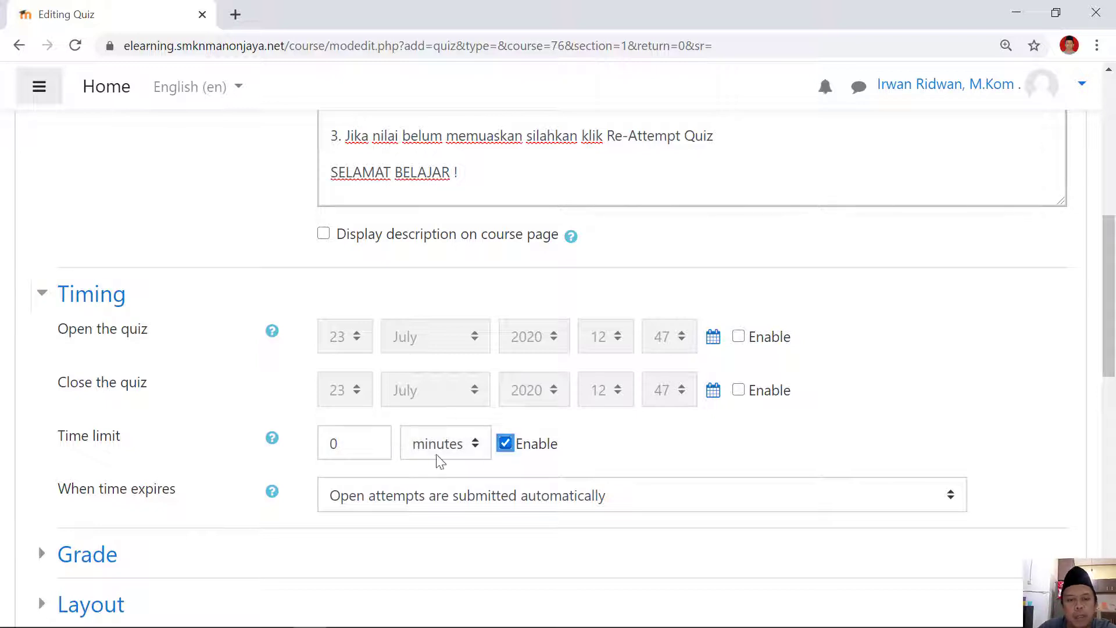
click(329, 444)
drag(330, 444, 305, 453)
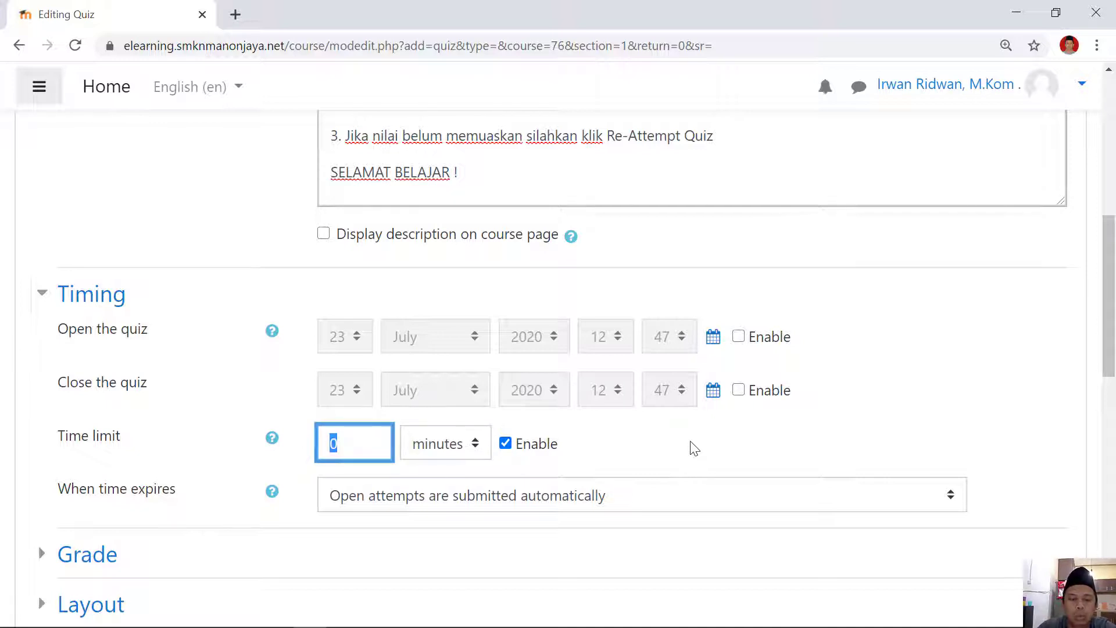
text(3)
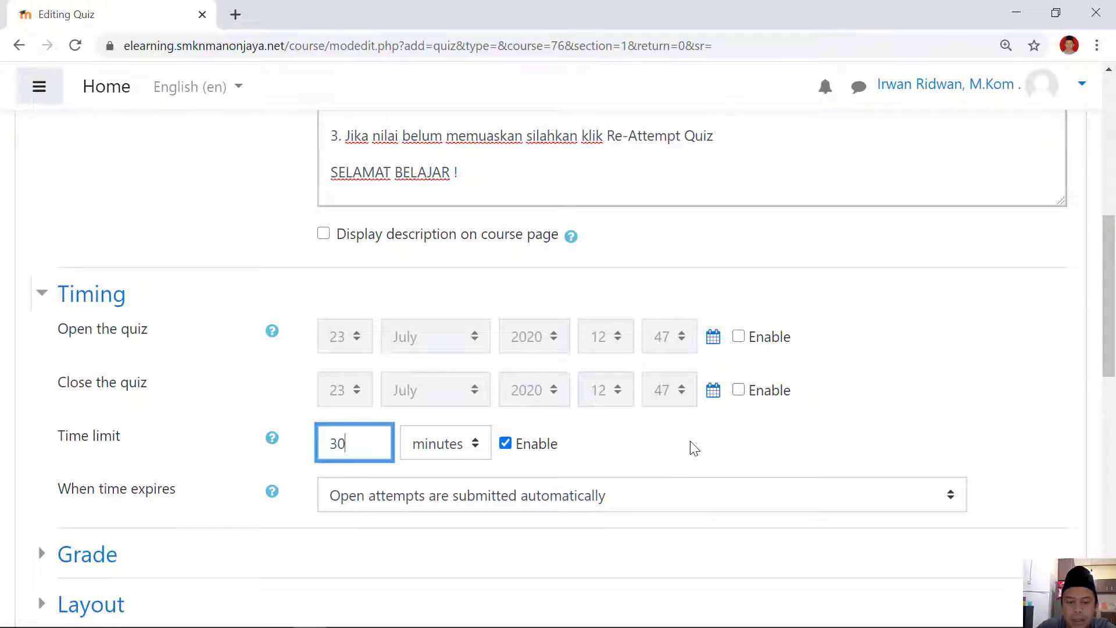
key(BackSpace)
key(BackSpace)
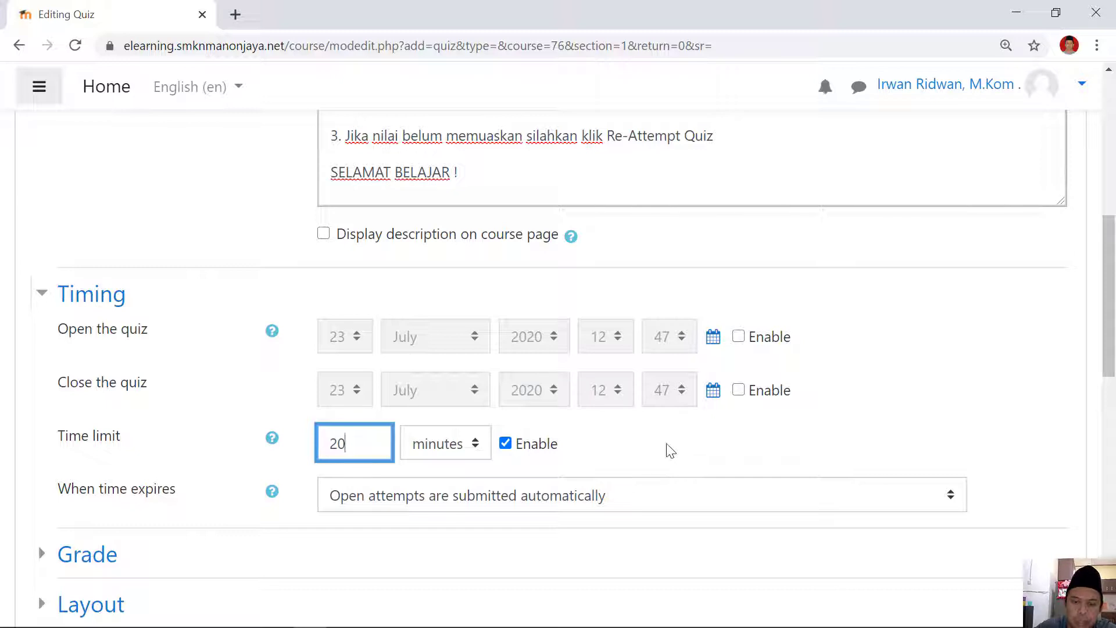
click(670, 450)
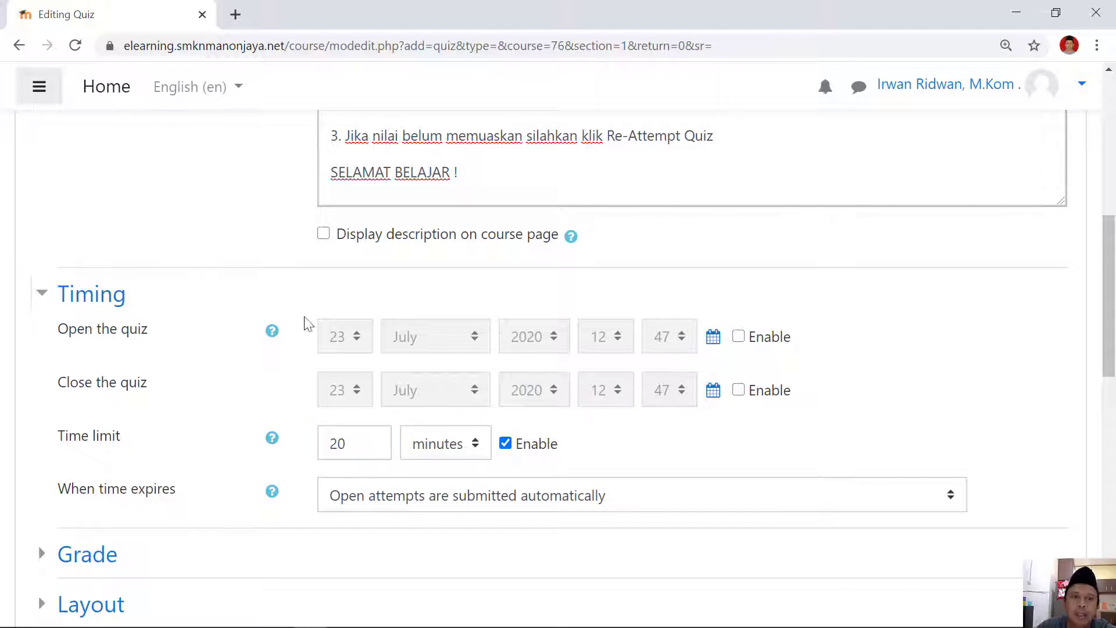
- Check the quiz's name and description in the General settings
scroll(261, 293, up, 5)
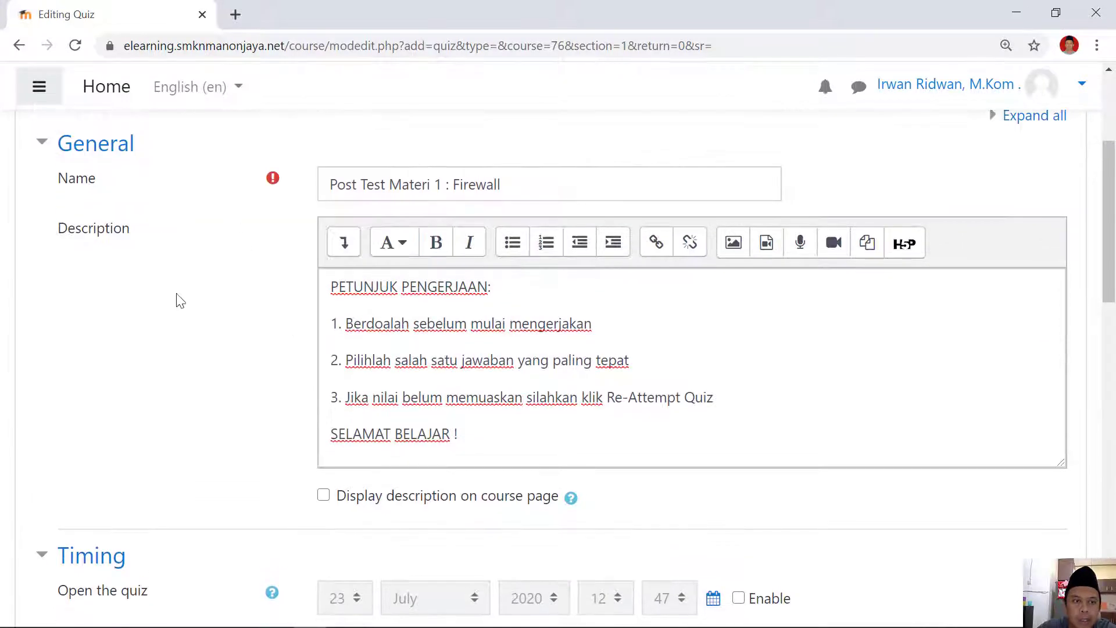
drag(501, 185, 318, 185)
click(277, 268)
drag(475, 442, 328, 282)
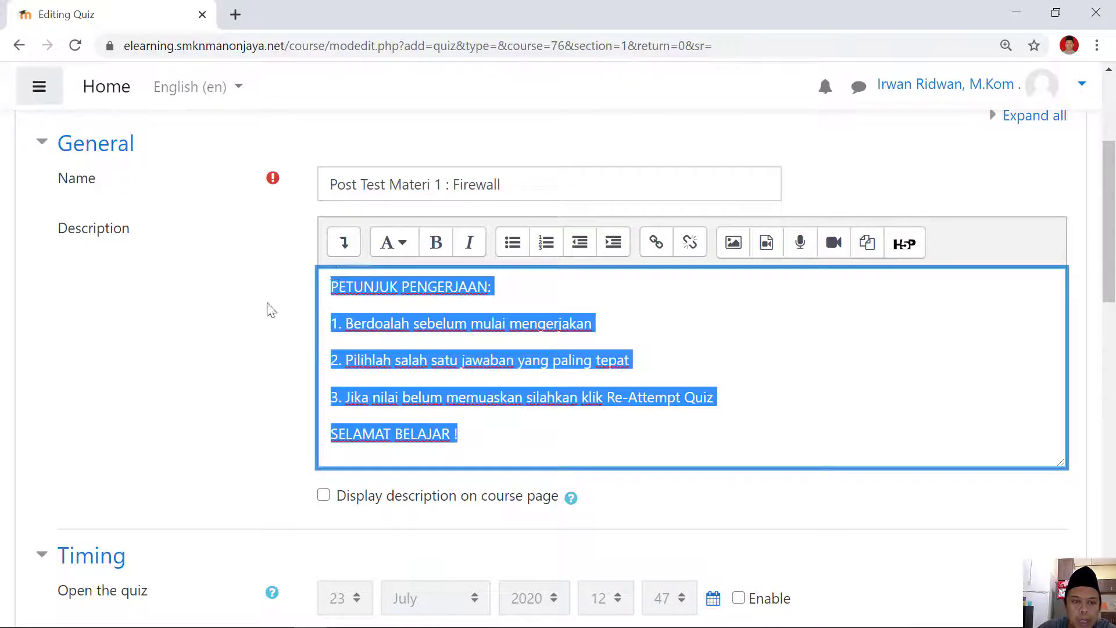
click(251, 314)
- Set the attempts allowed to 2 in the quiz's Grade settings
scroll(120, 326, down, 4)
scroll(110, 311, down, 3)
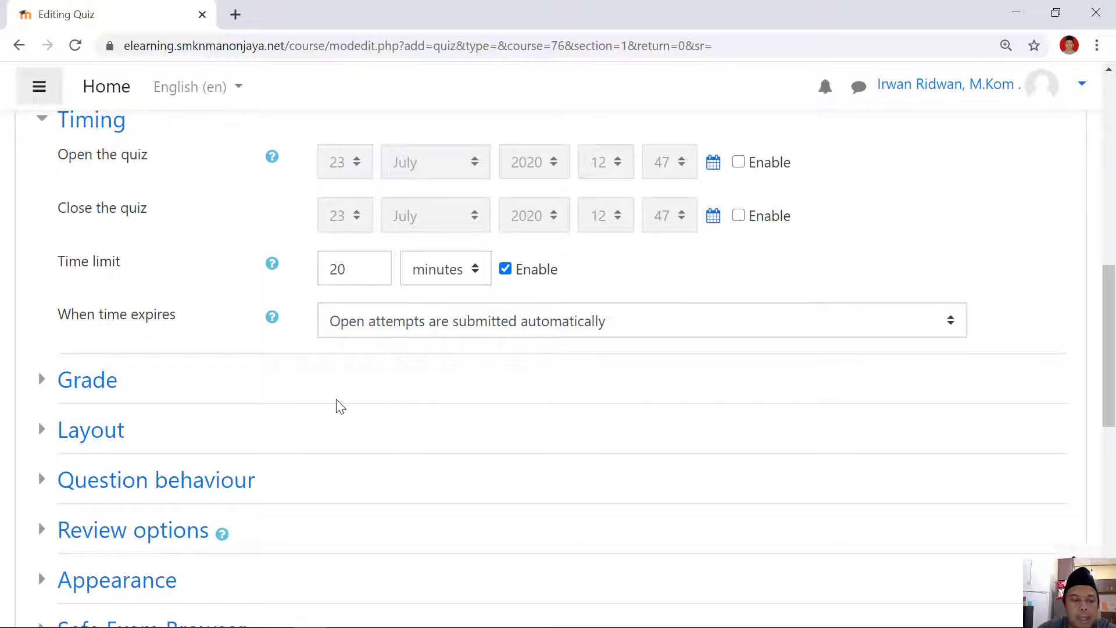
click(88, 384)
click(587, 411)
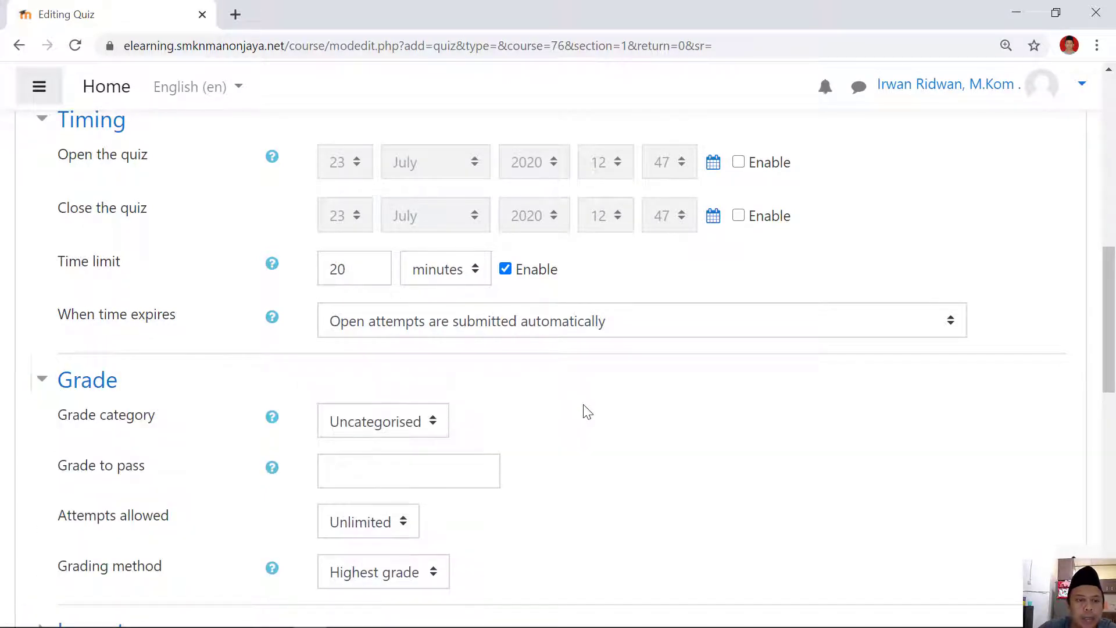
scroll(587, 411, down, 1)
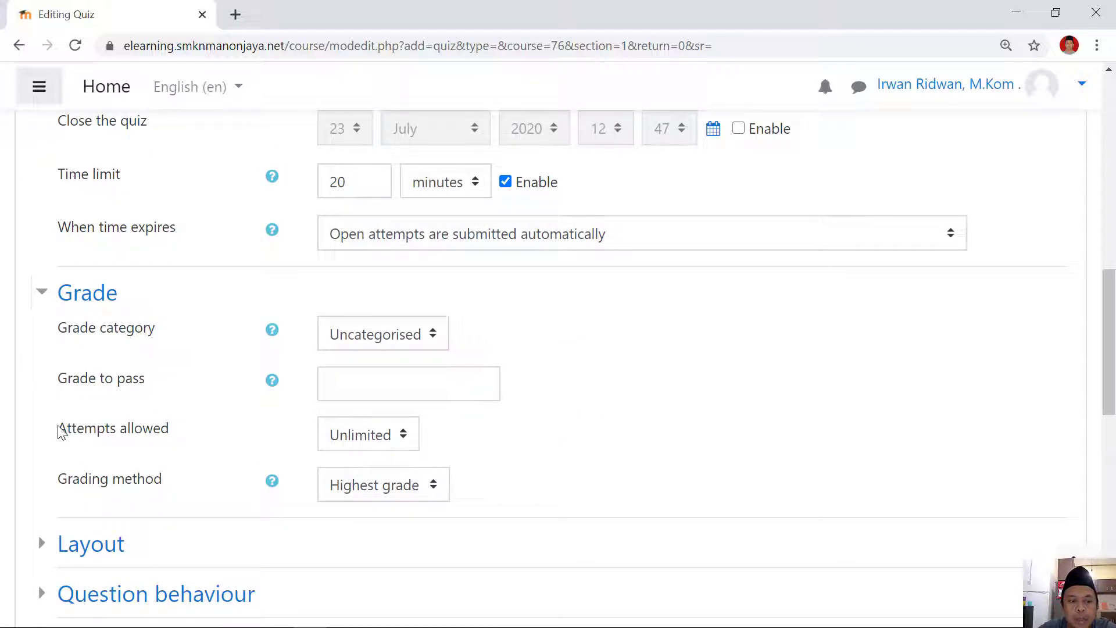
drag(60, 433, 173, 435)
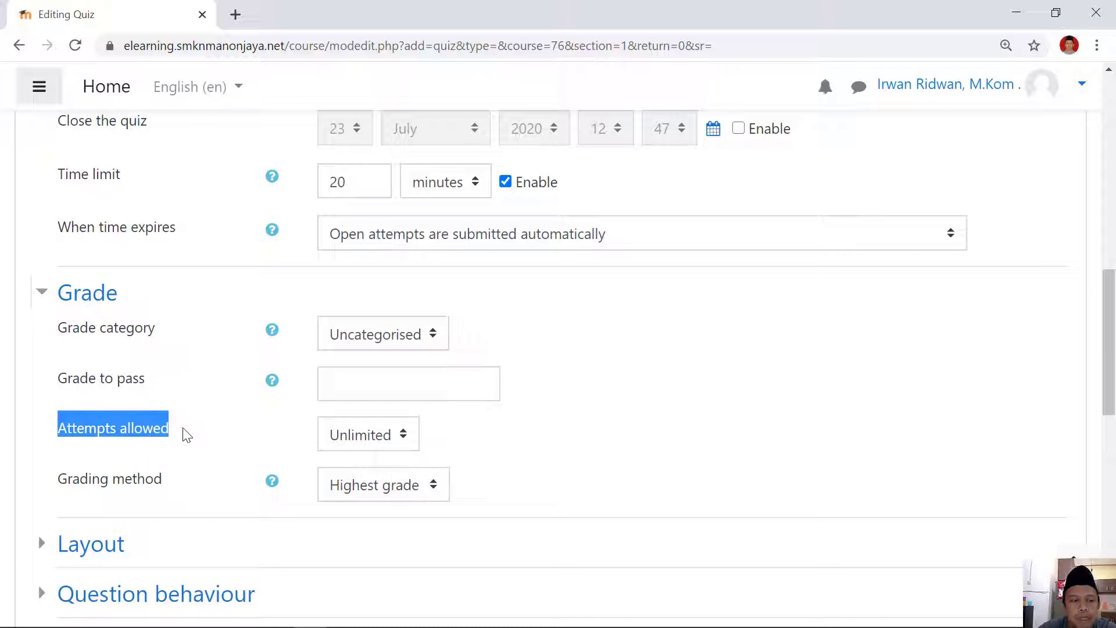
click(184, 433)
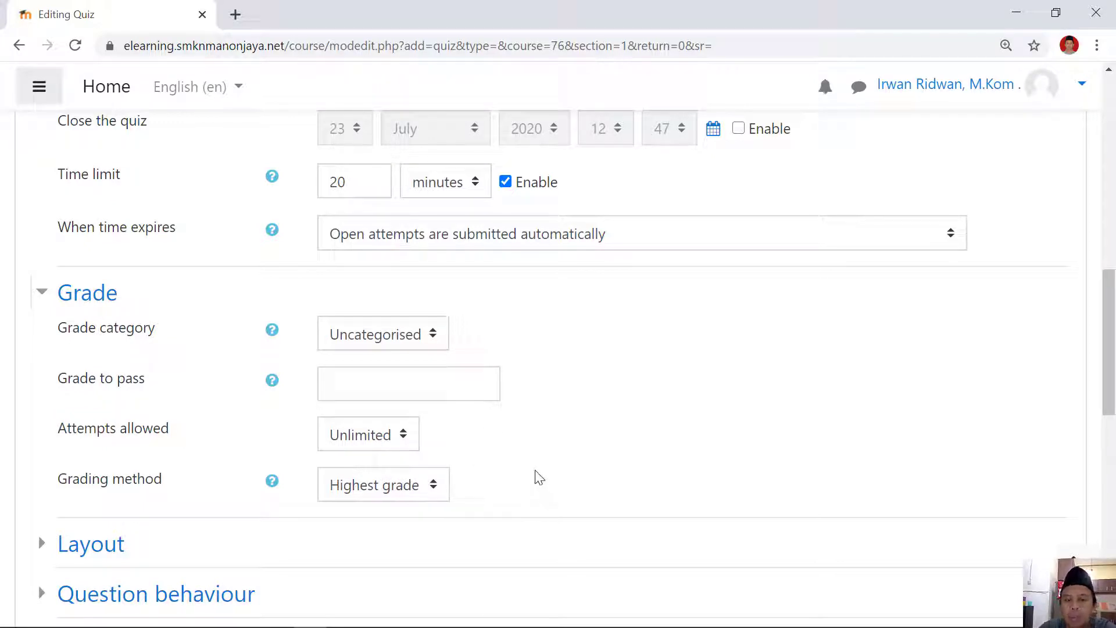
click(405, 442)
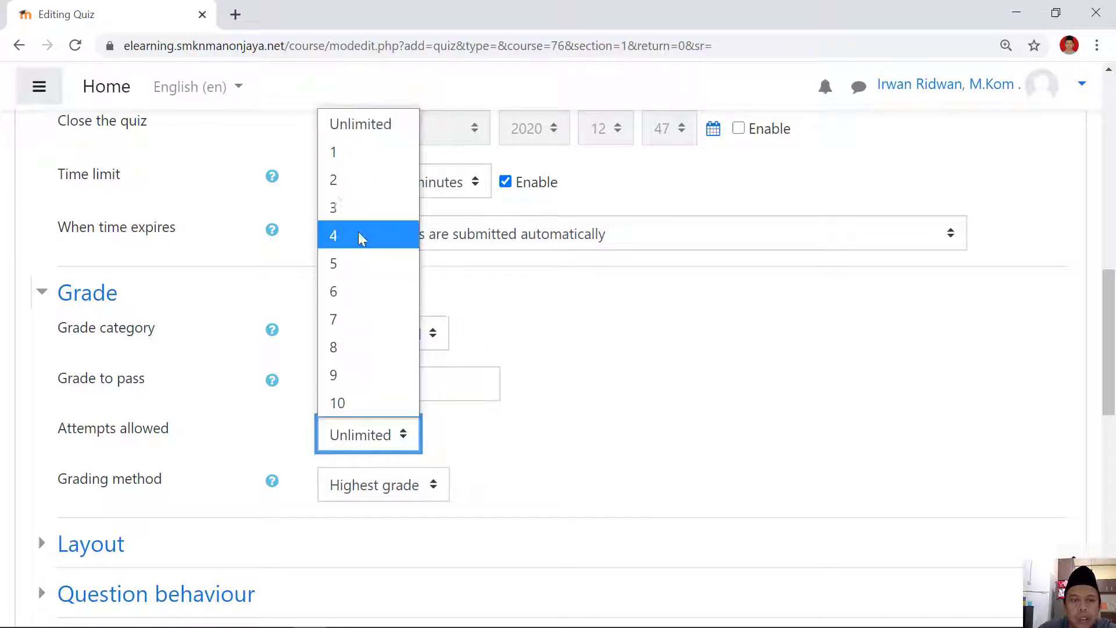
click(359, 185)
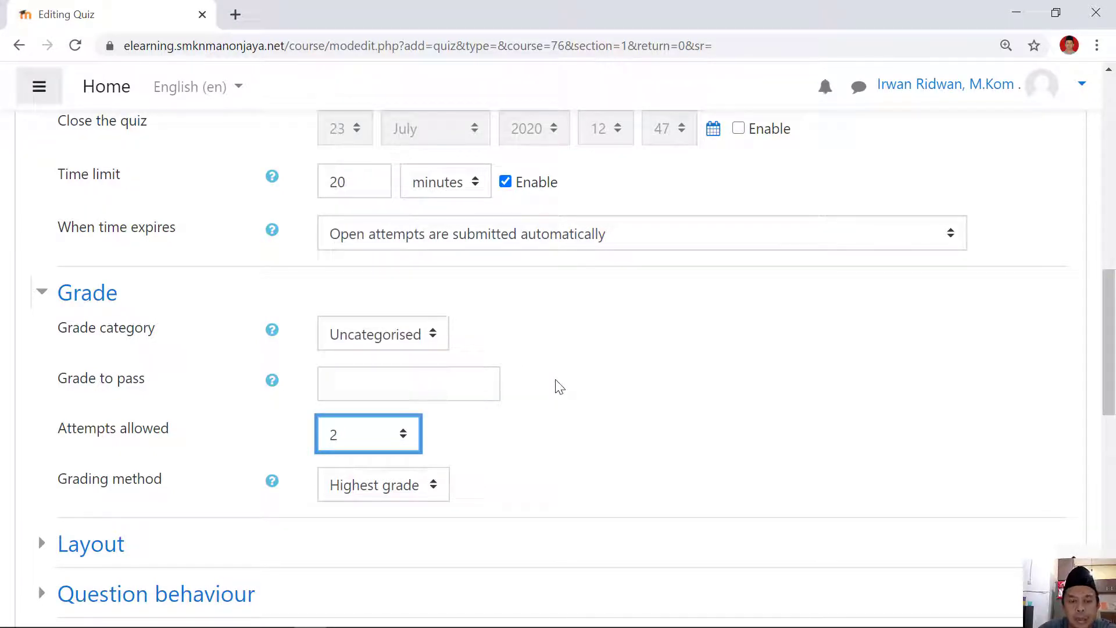
click(575, 398)
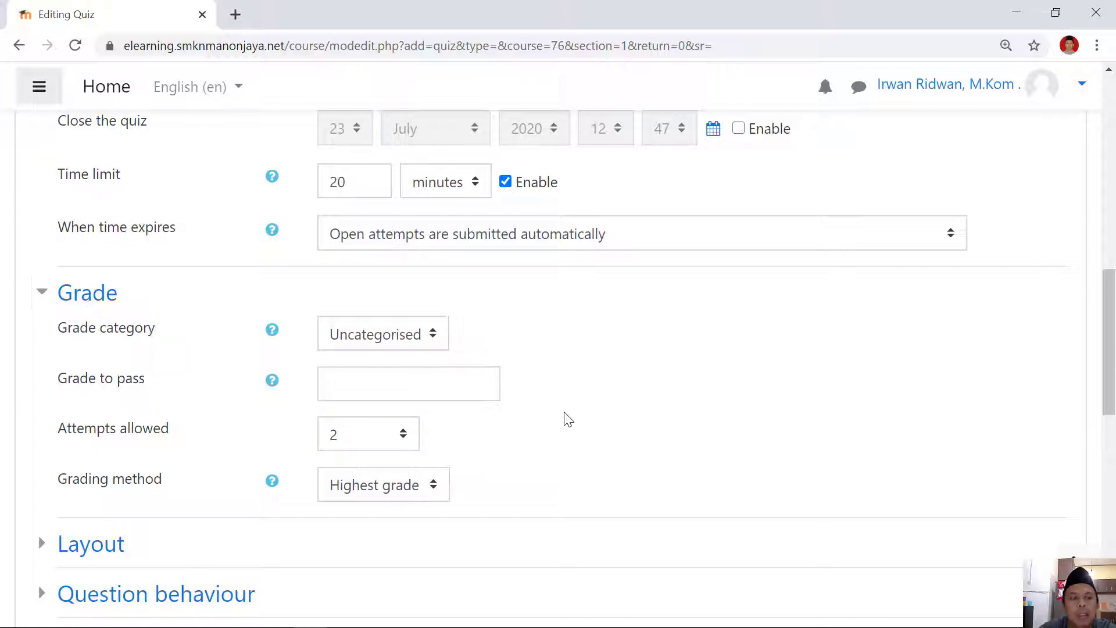
- Choose Highest grade as the quiz's grading method
scroll(568, 419, down, 1)
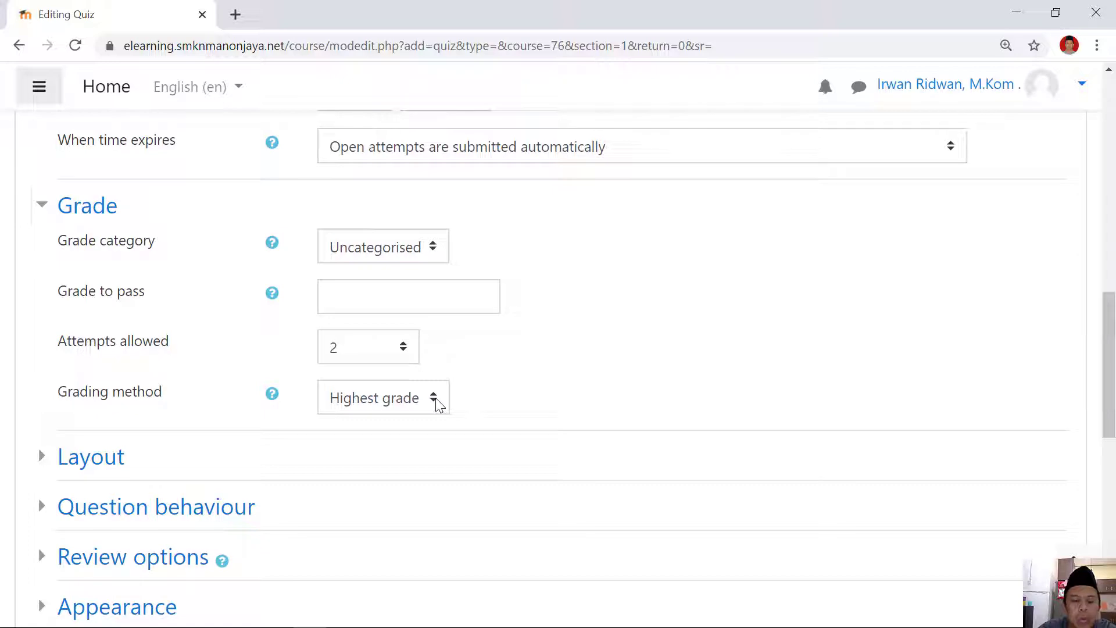
click(434, 401)
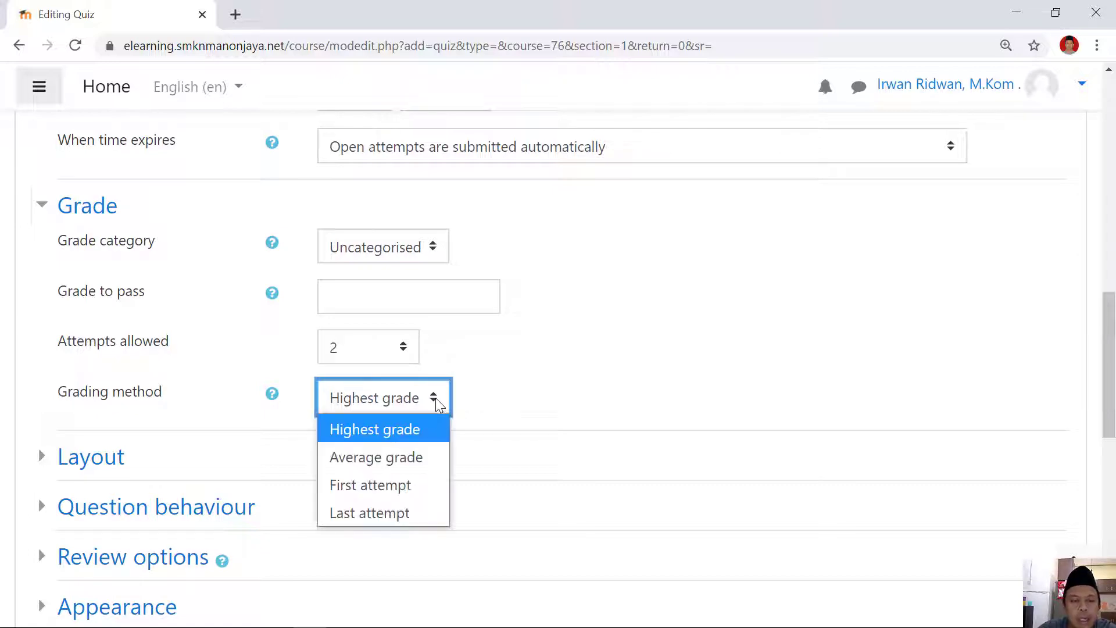
click(418, 436)
click(529, 382)
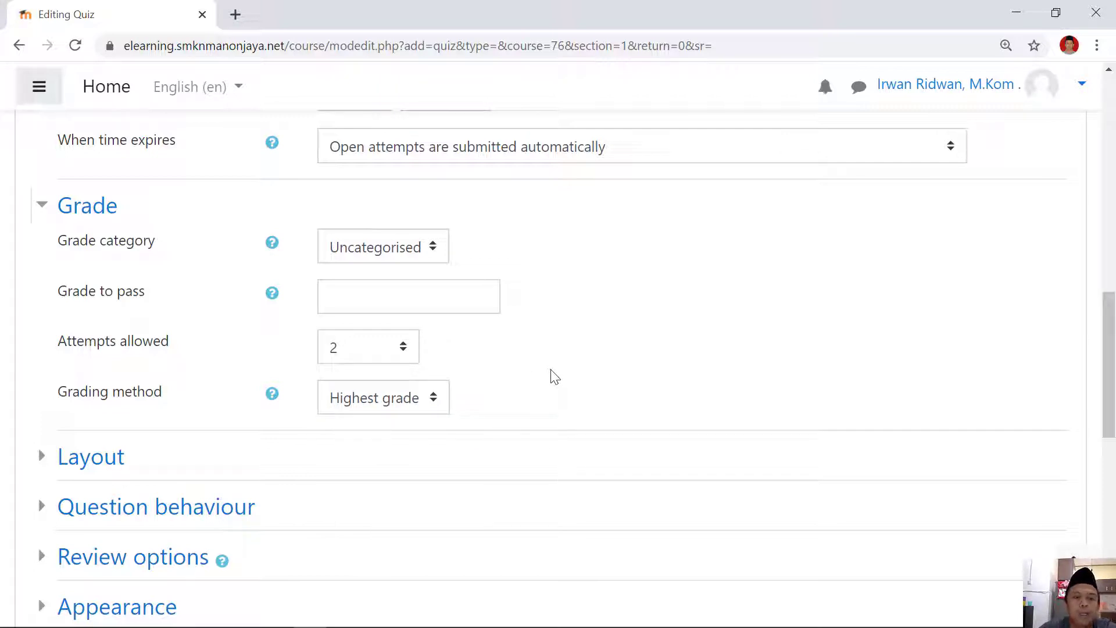
- In the Review options for "Later, while the quiz is still open", disable everything except Marks
scroll(266, 379, up, 5)
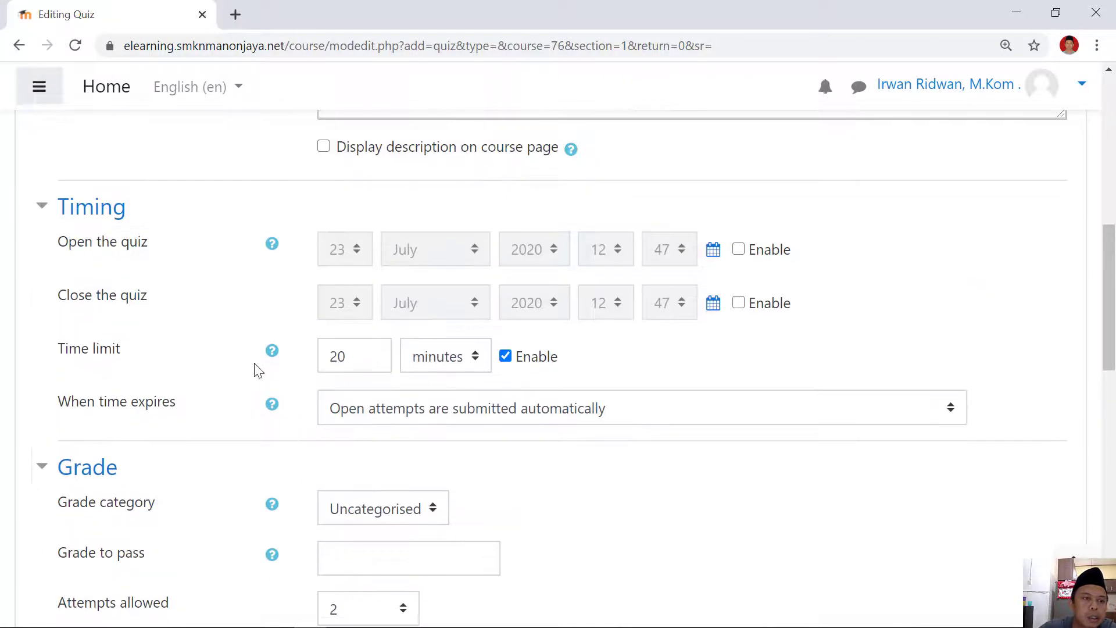
scroll(180, 293, down, 6)
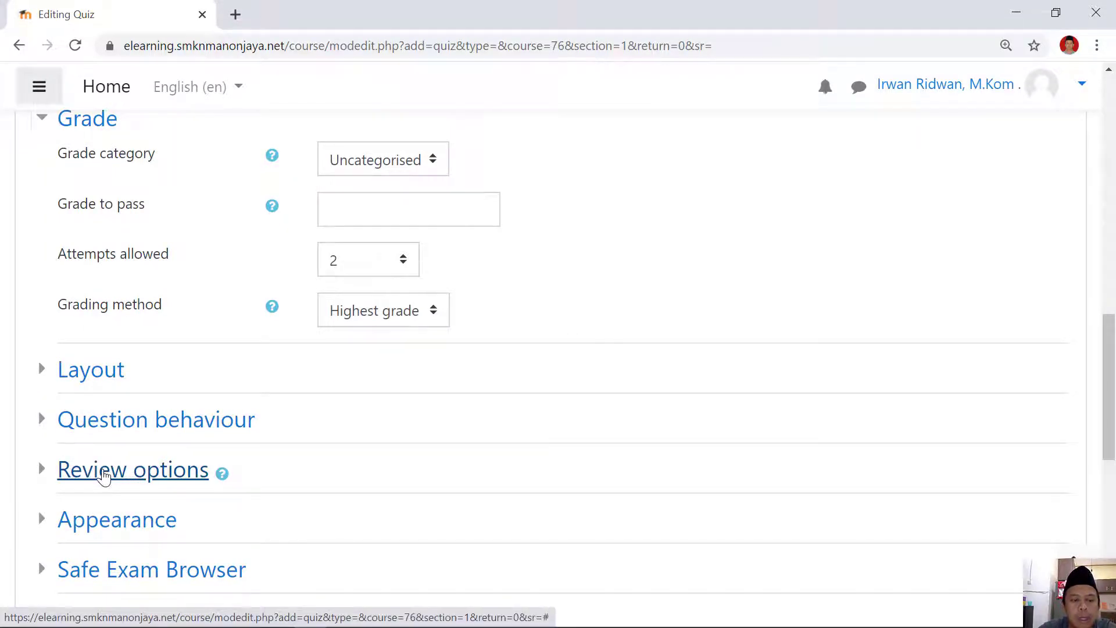
click(103, 477)
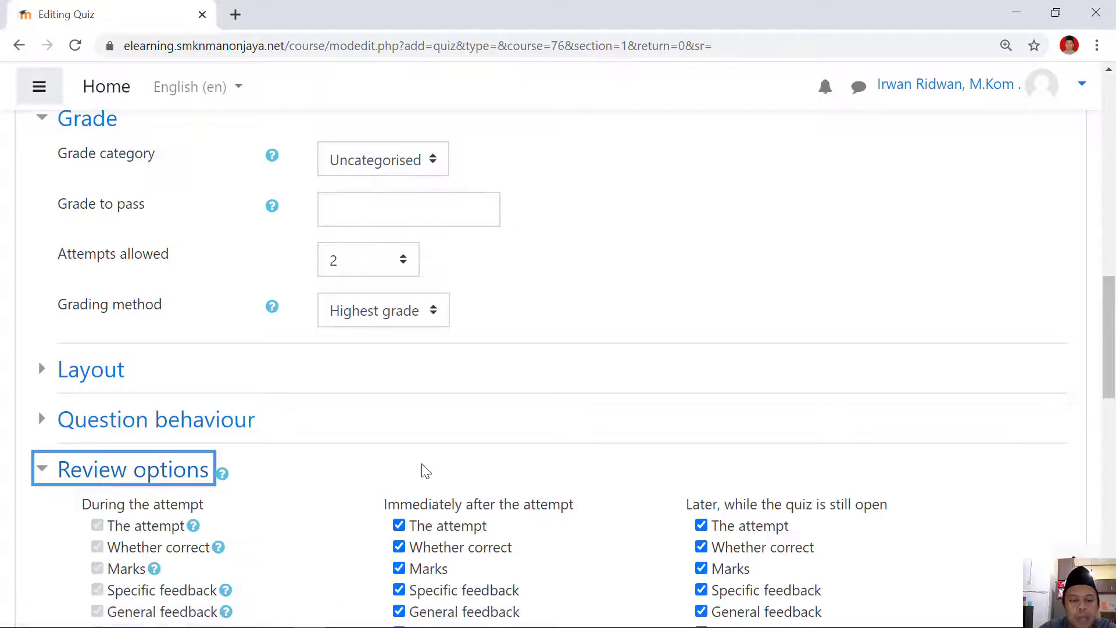
scroll(464, 459, down, 1)
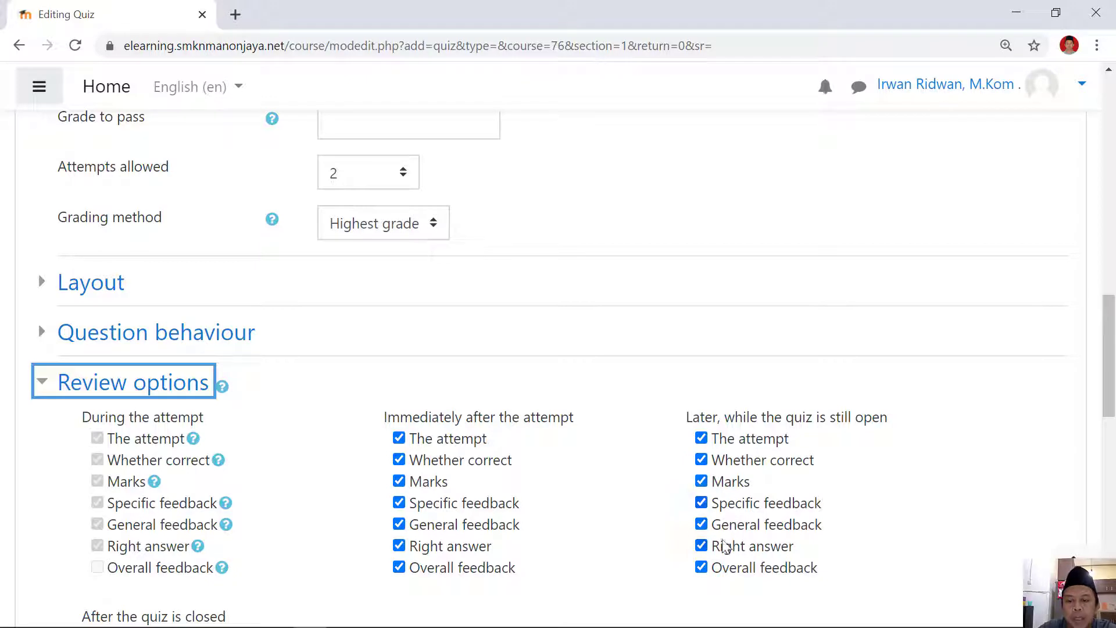
click(701, 567)
click(701, 546)
click(701, 525)
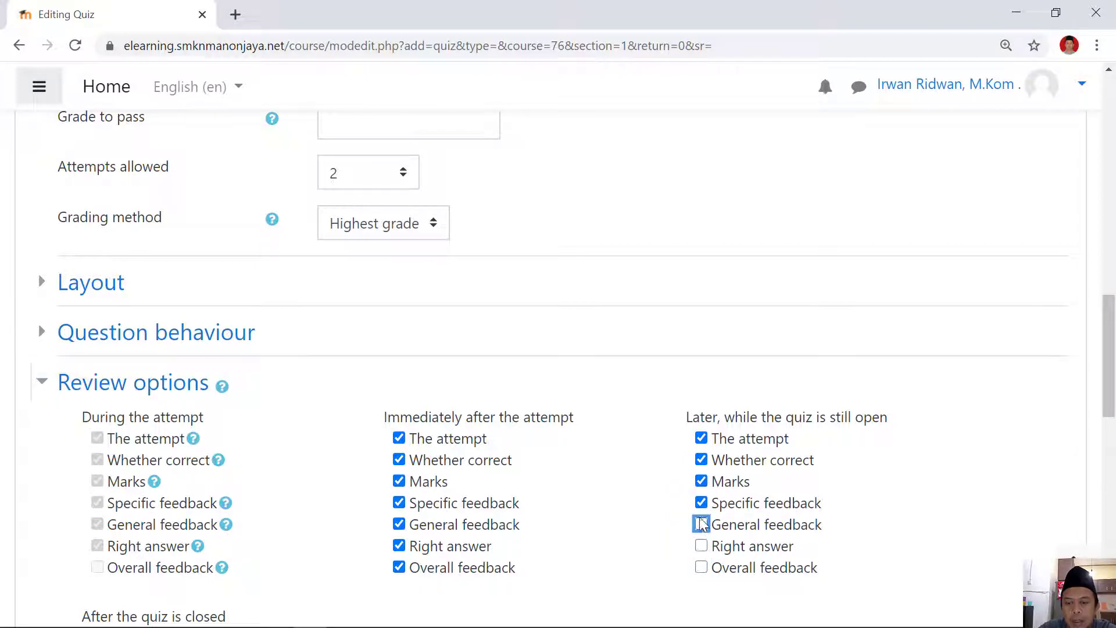
click(702, 503)
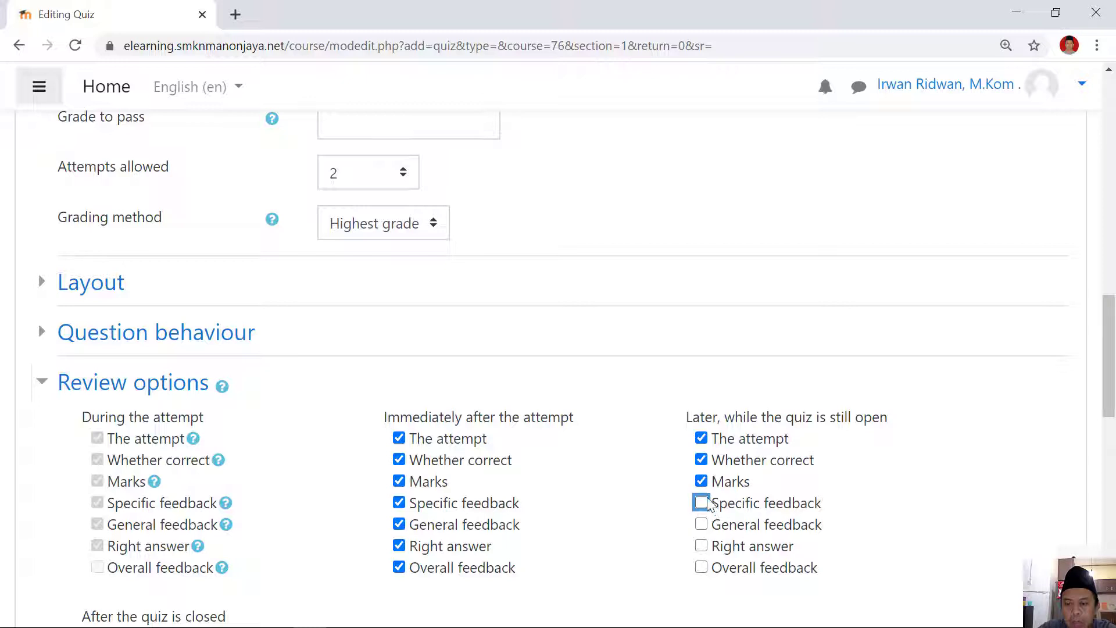
click(700, 459)
click(700, 437)
- In the Review options for "Immediately after the attempt", disable everything except Marks
click(399, 568)
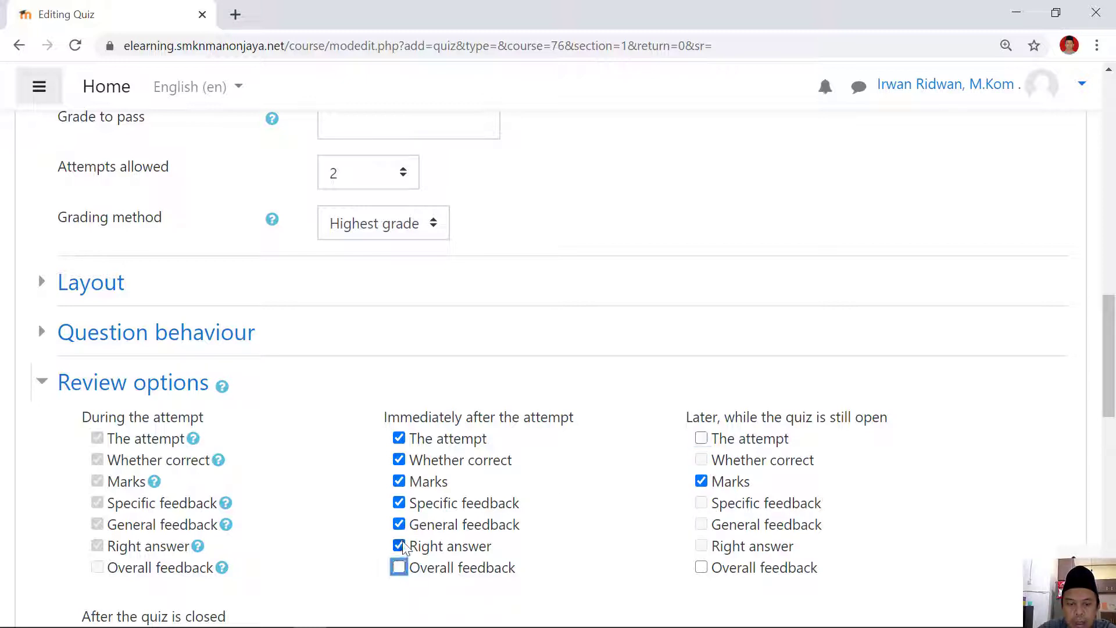
click(399, 546)
click(398, 524)
click(399, 503)
click(399, 459)
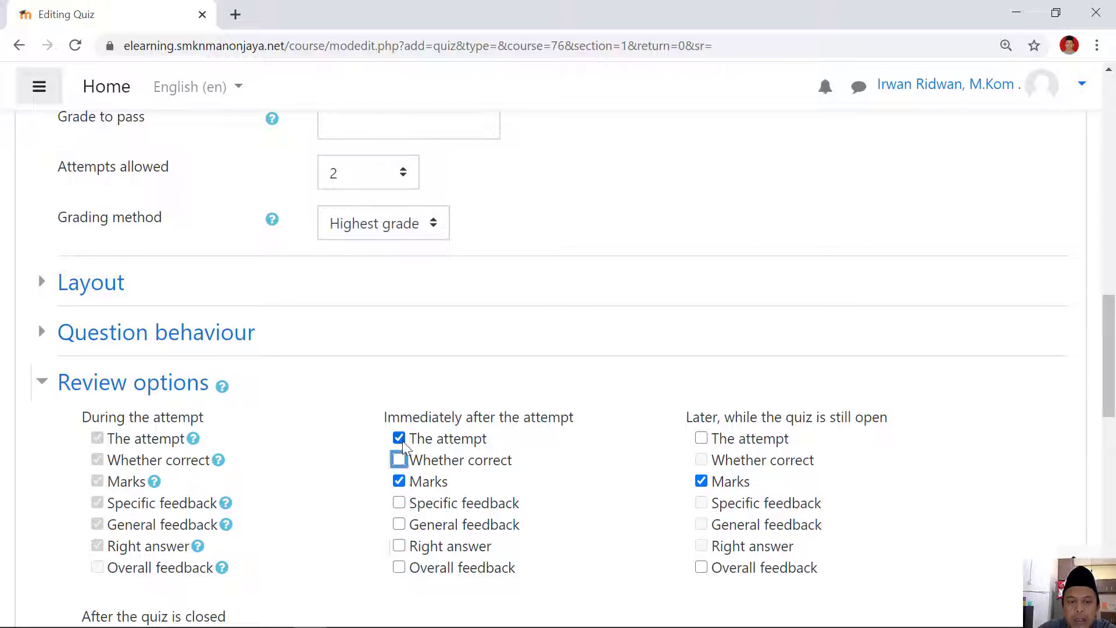
click(399, 438)
- Check the new quiz's name, description, timing, grade and review option settings before saving
scroll(534, 464, down, 2)
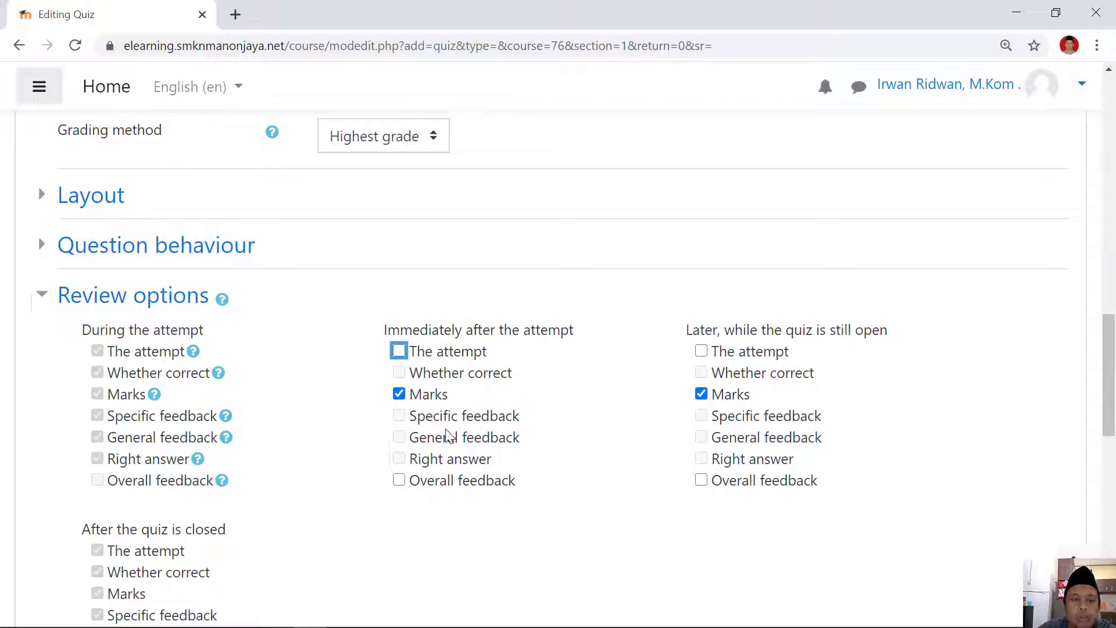
scroll(447, 436, down, 10)
scroll(448, 436, up, 14)
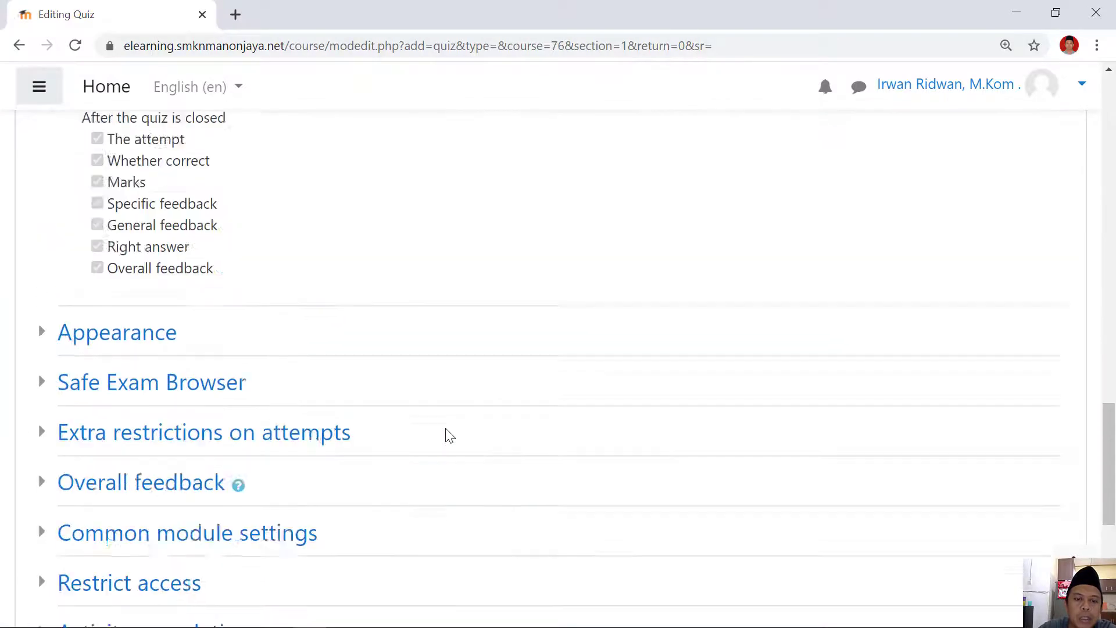
scroll(447, 436, up, 15)
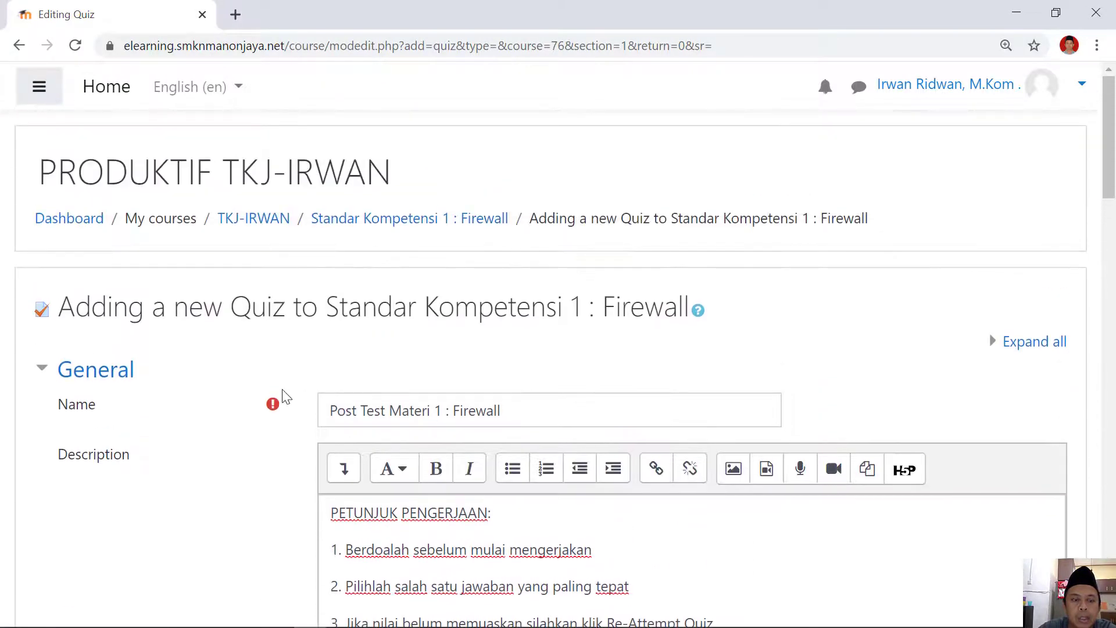
scroll(186, 281, down, 3)
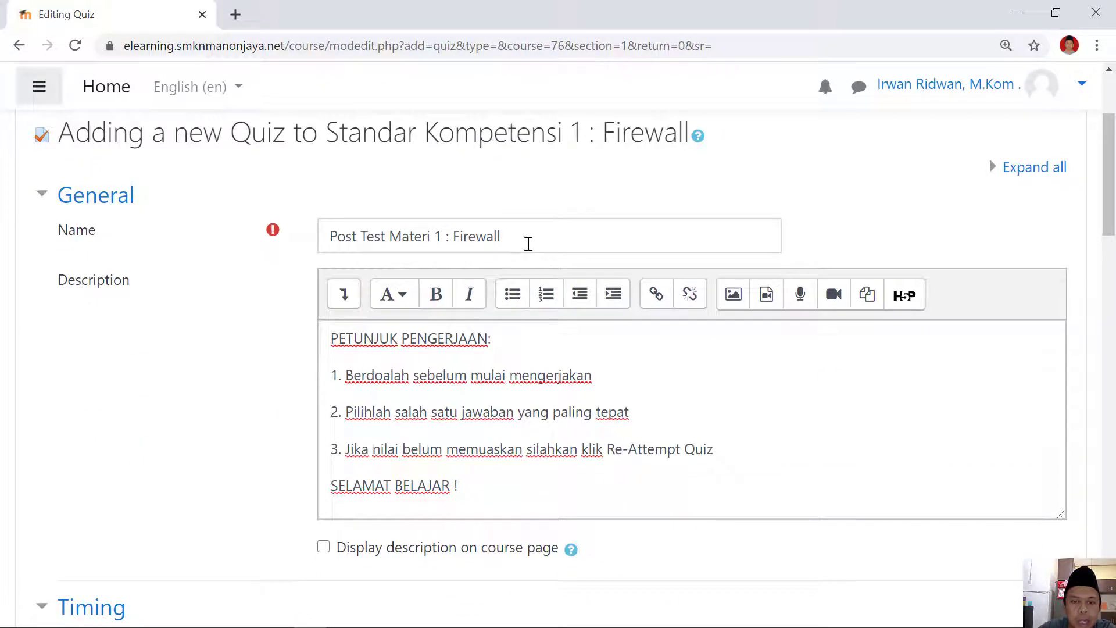
drag(528, 242, 326, 239)
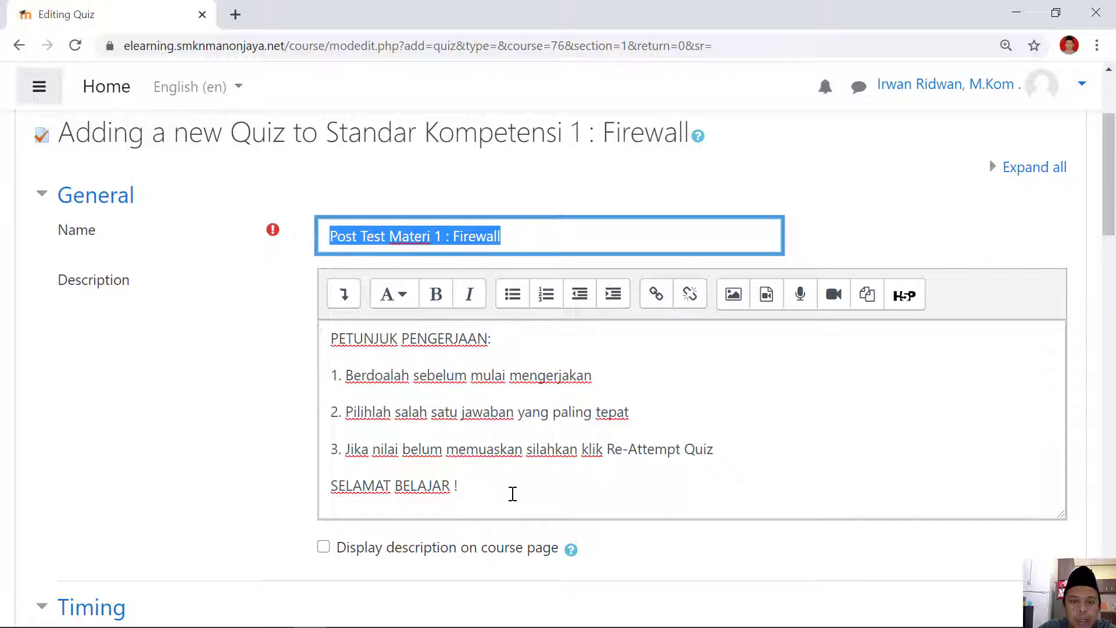
drag(513, 493, 316, 331)
click(219, 364)
scroll(220, 364, down, 2)
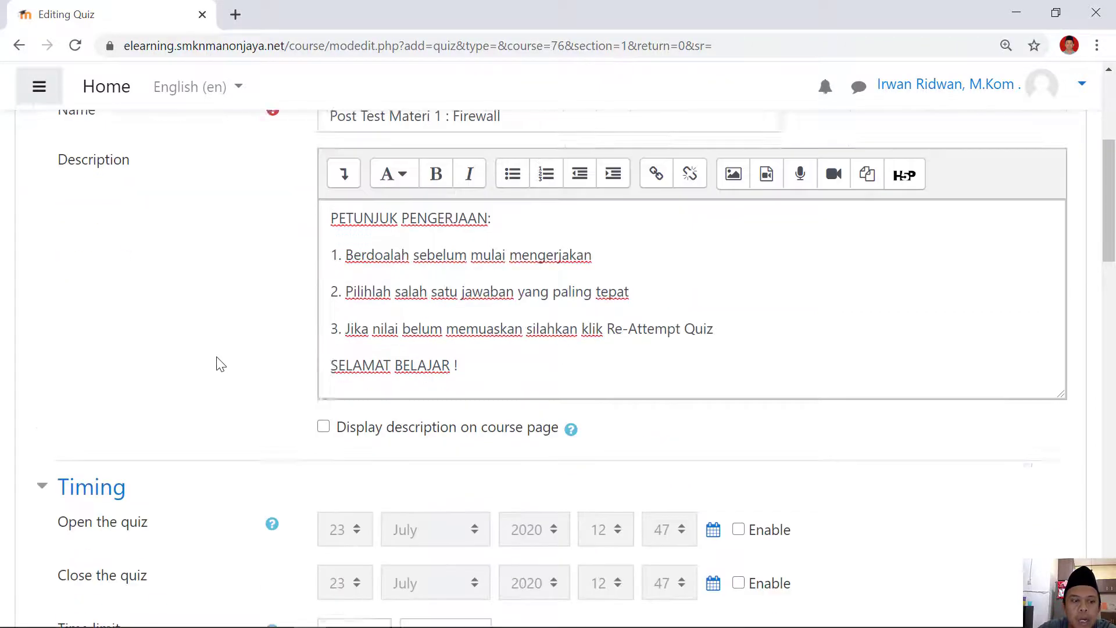
scroll(219, 364, down, 2)
scroll(273, 459, down, 1)
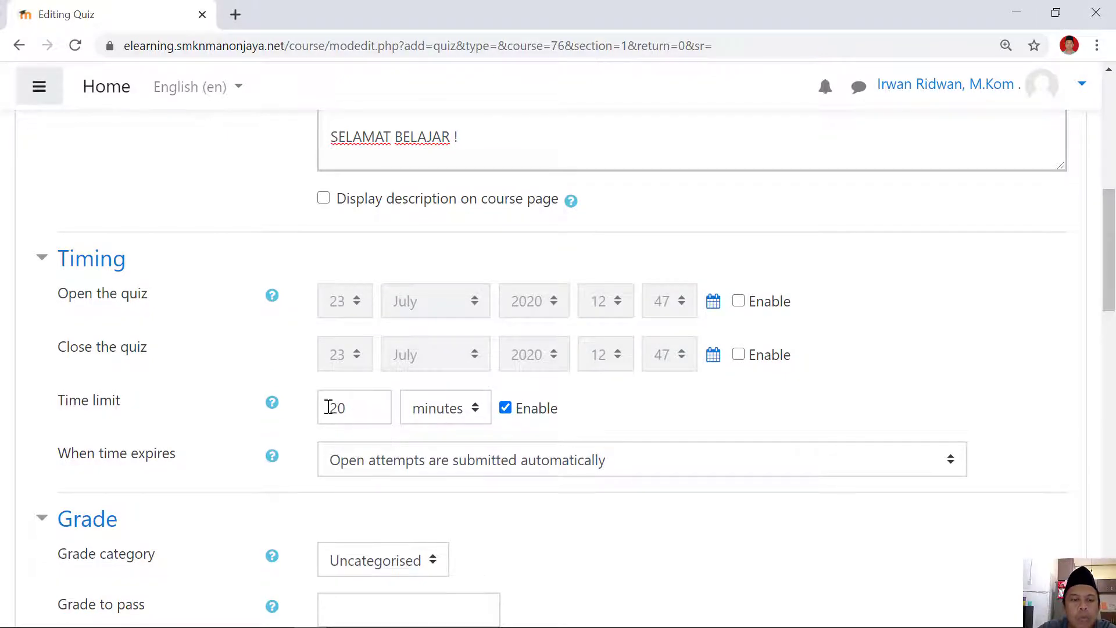
scroll(328, 407, down, 3)
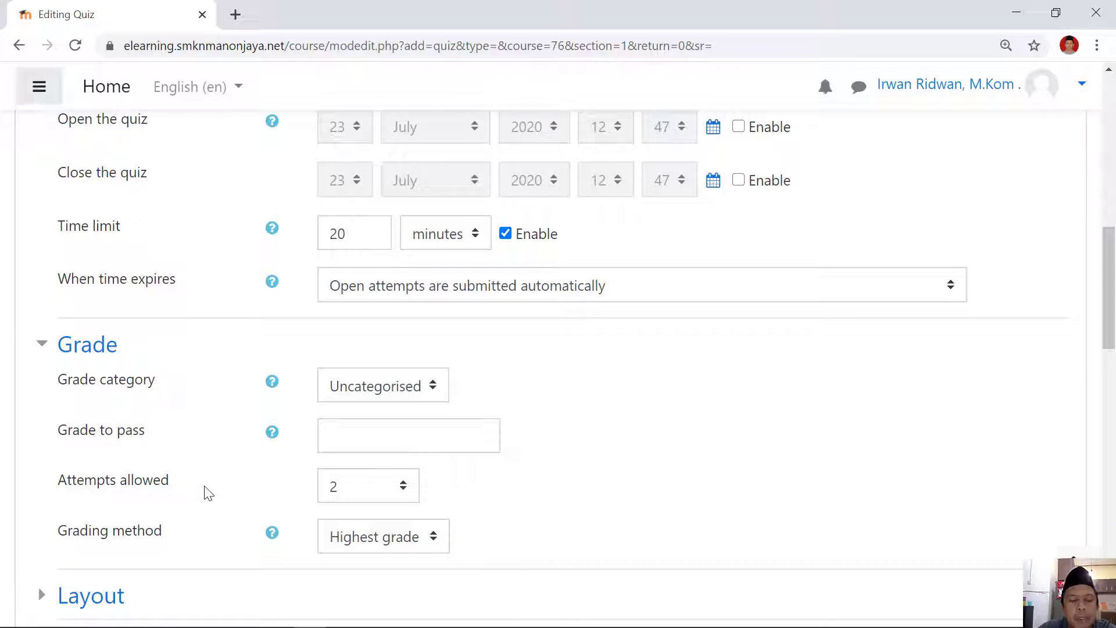
scroll(211, 491, down, 5)
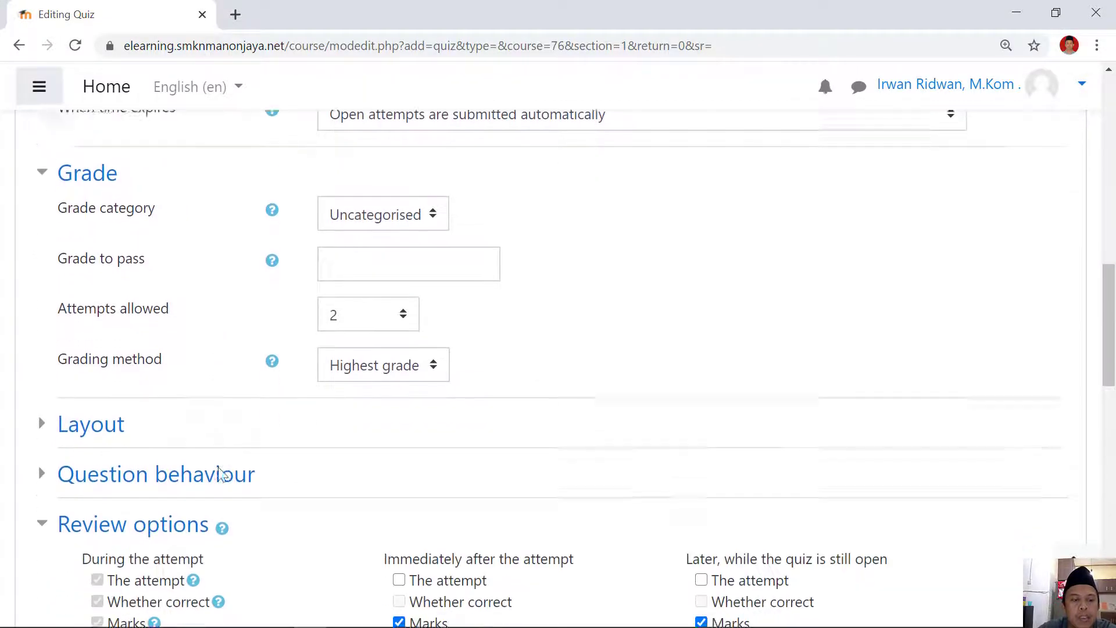
scroll(195, 443, up, 10)
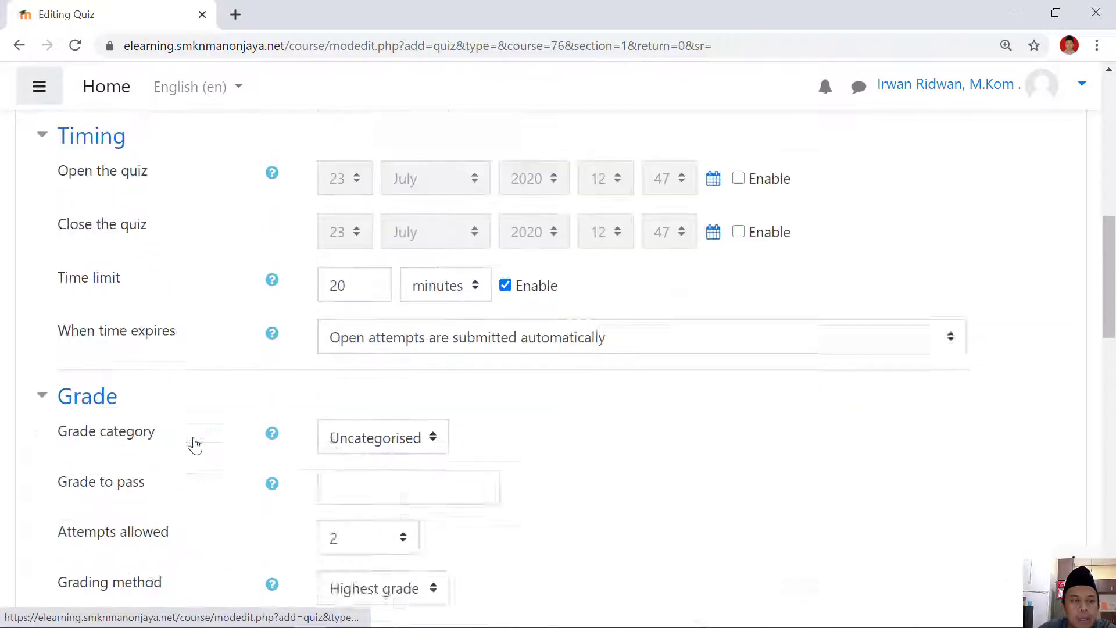
scroll(132, 307, down, 6)
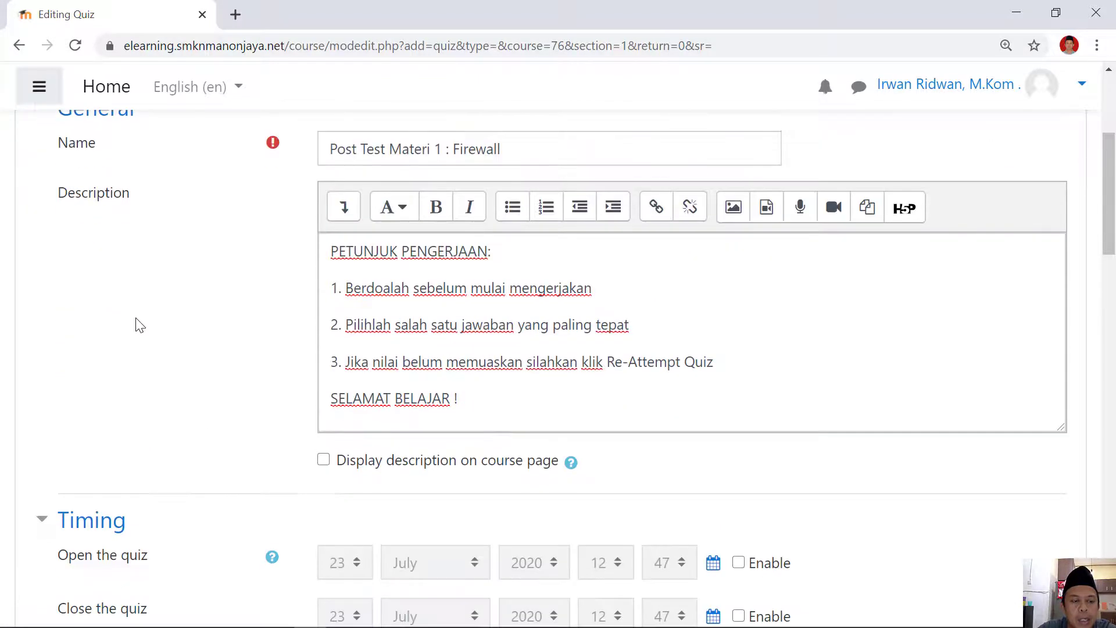
scroll(183, 327, down, 3)
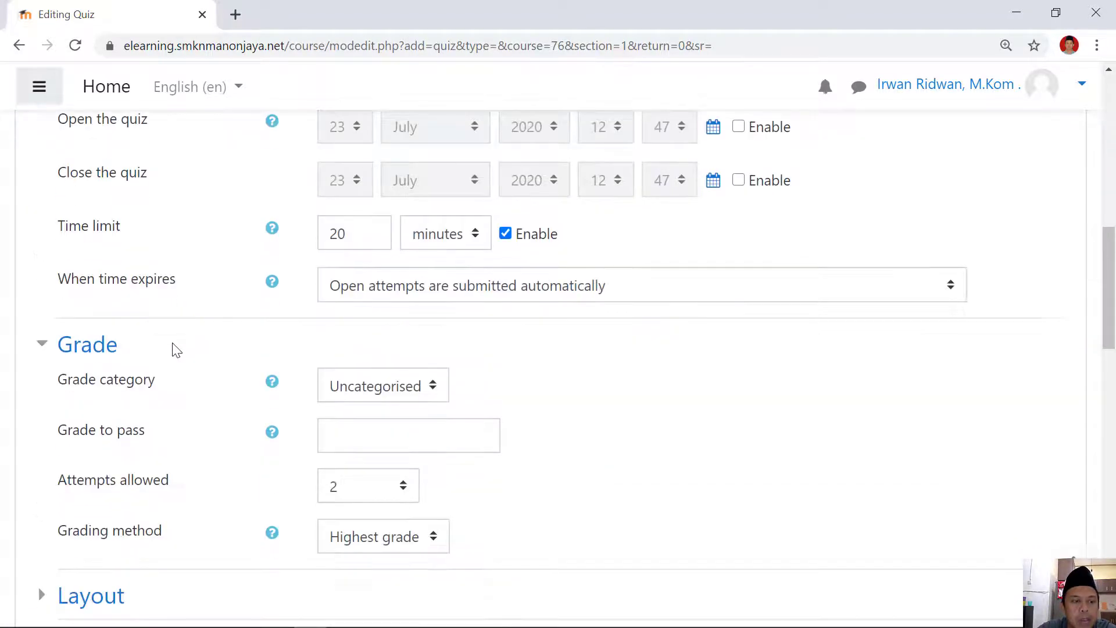
scroll(173, 353, down, 6)
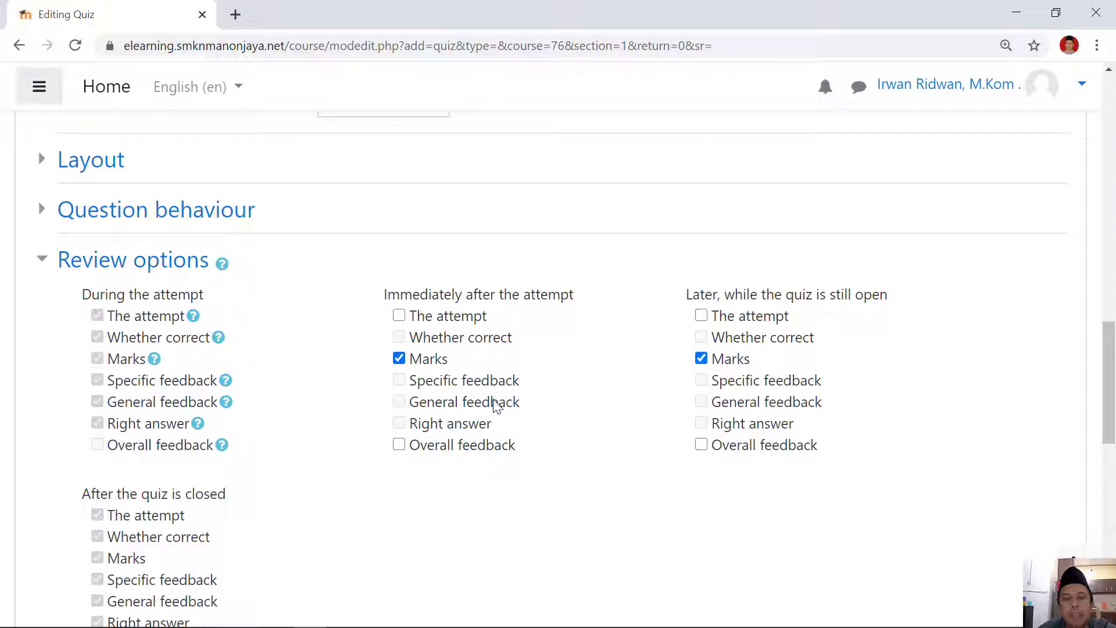
- Save the quiz settings and display the quiz
scroll(476, 388, down, 12)
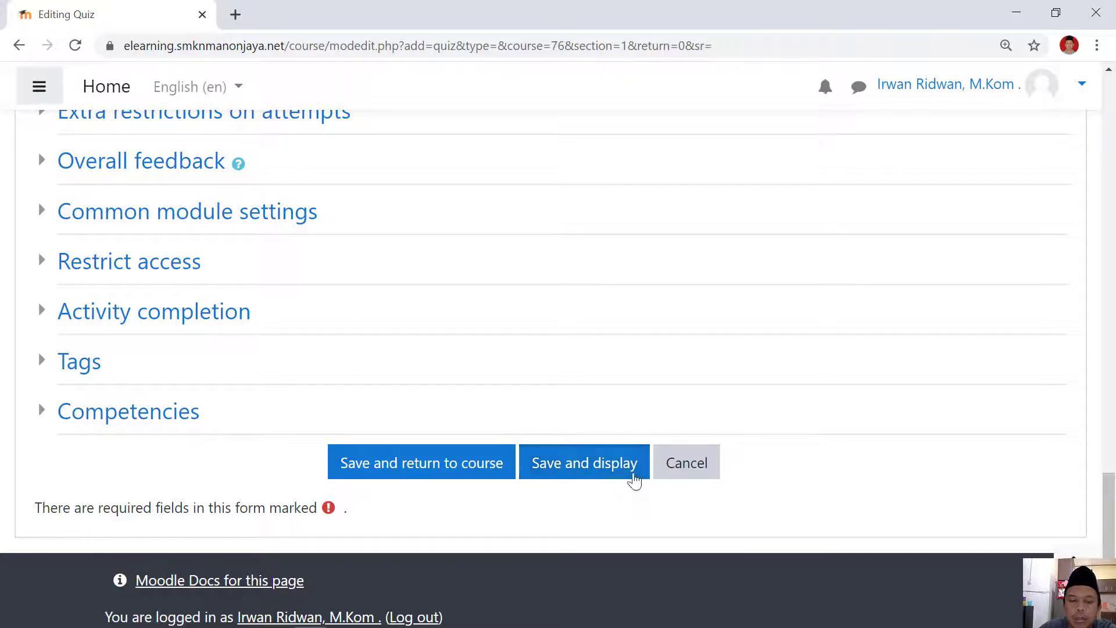
click(589, 472)
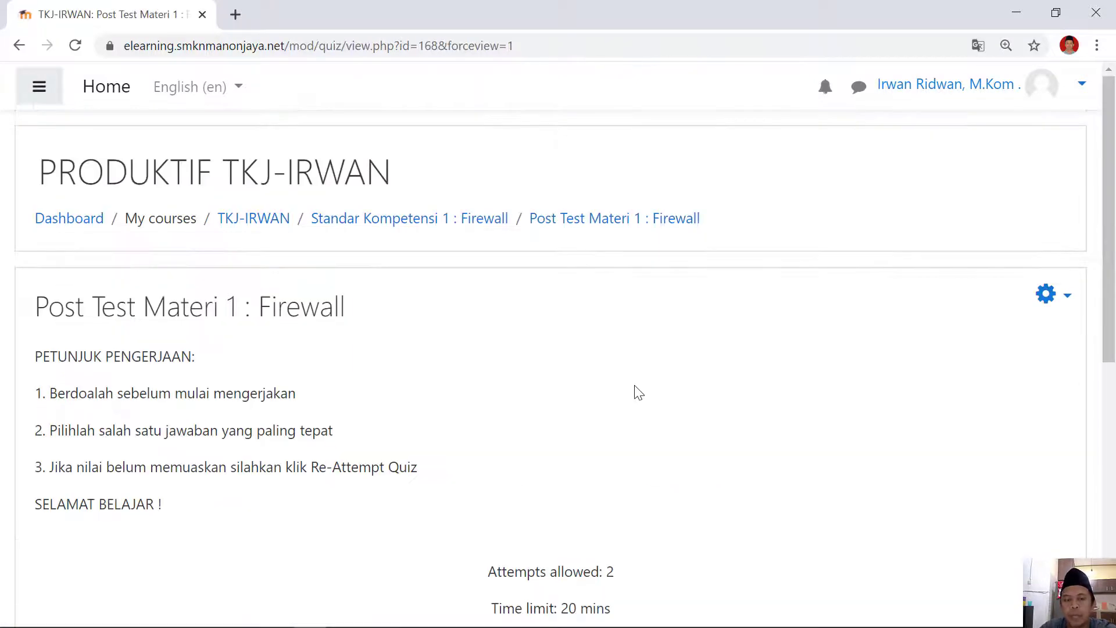
- Examine the quiz page's instructions, attempts allowed, time limit, grading method and notice about questions
scroll(581, 384, down, 3)
scroll(325, 294, up, 2)
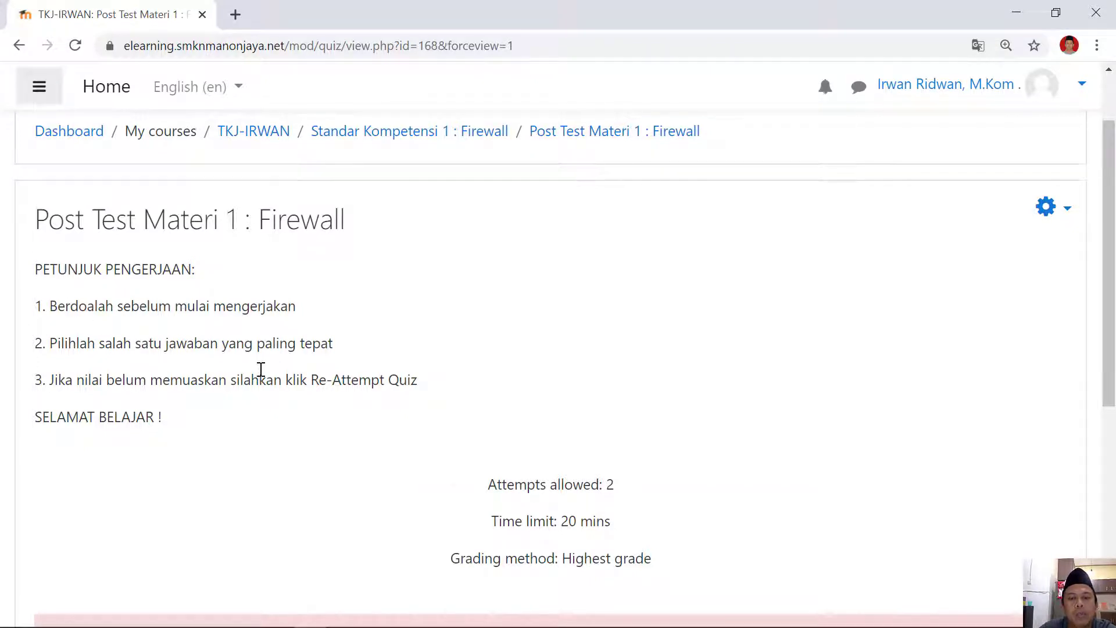
scroll(529, 332, down, 3)
mouse_move(493, 309)
mouse_down()
mouse_move(616, 309)
mouse_move(512, 311)
mouse_up()
click(619, 314)
click(490, 324)
drag(610, 350, 512, 352)
click(534, 380)
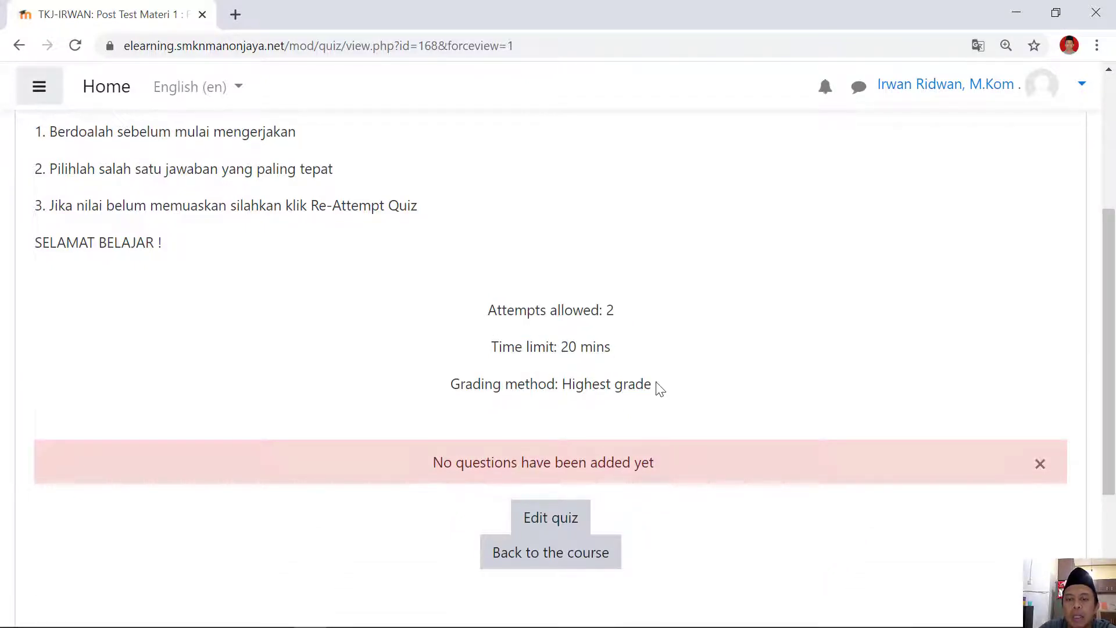
drag(657, 385, 464, 391)
click(491, 365)
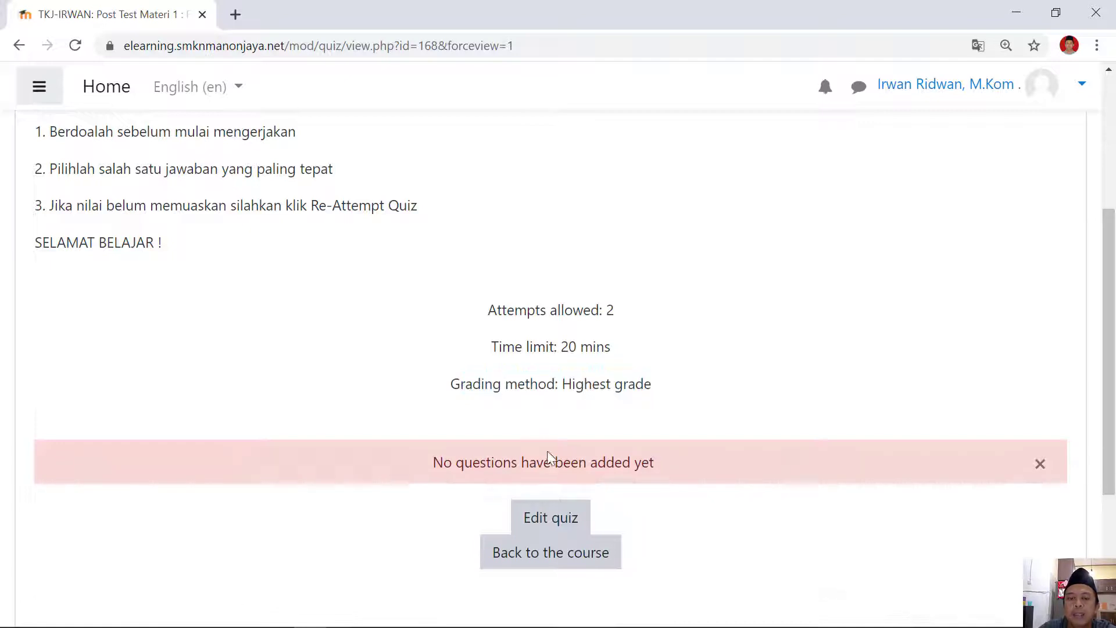
drag(430, 465, 649, 458)
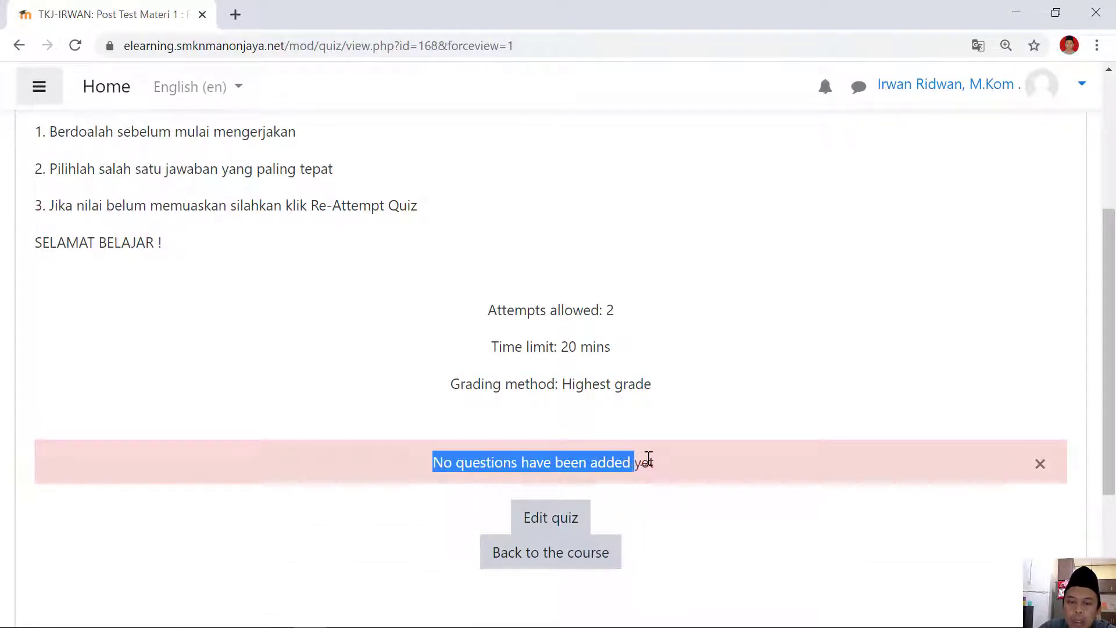
click(668, 400)
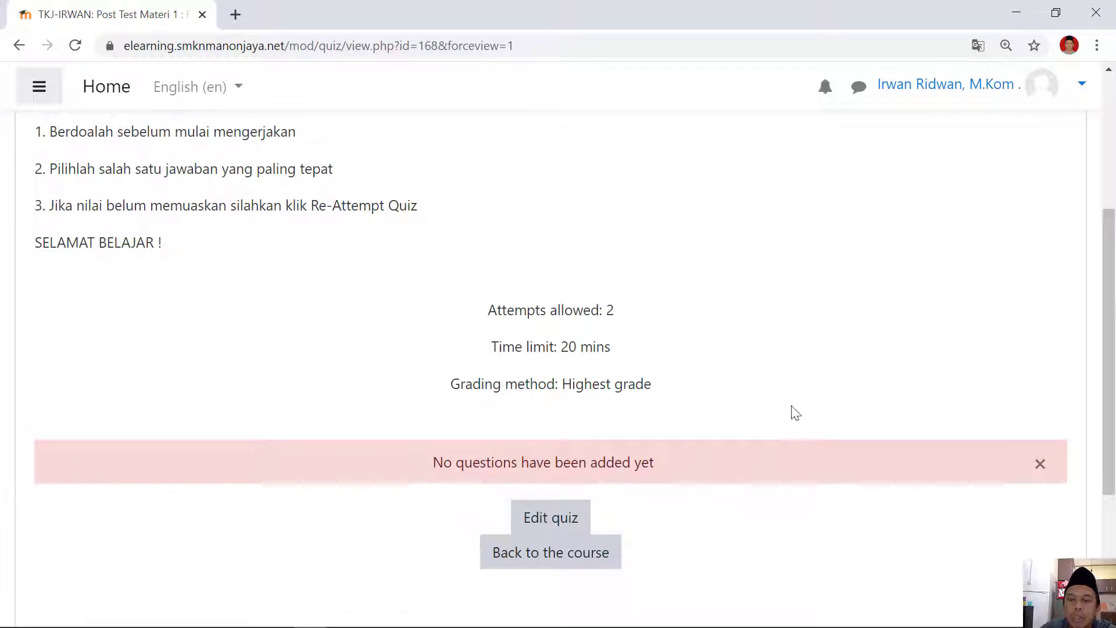
- Open the quiz for editing and add a new question of the Multiple choice type
scroll(677, 417, down, 1)
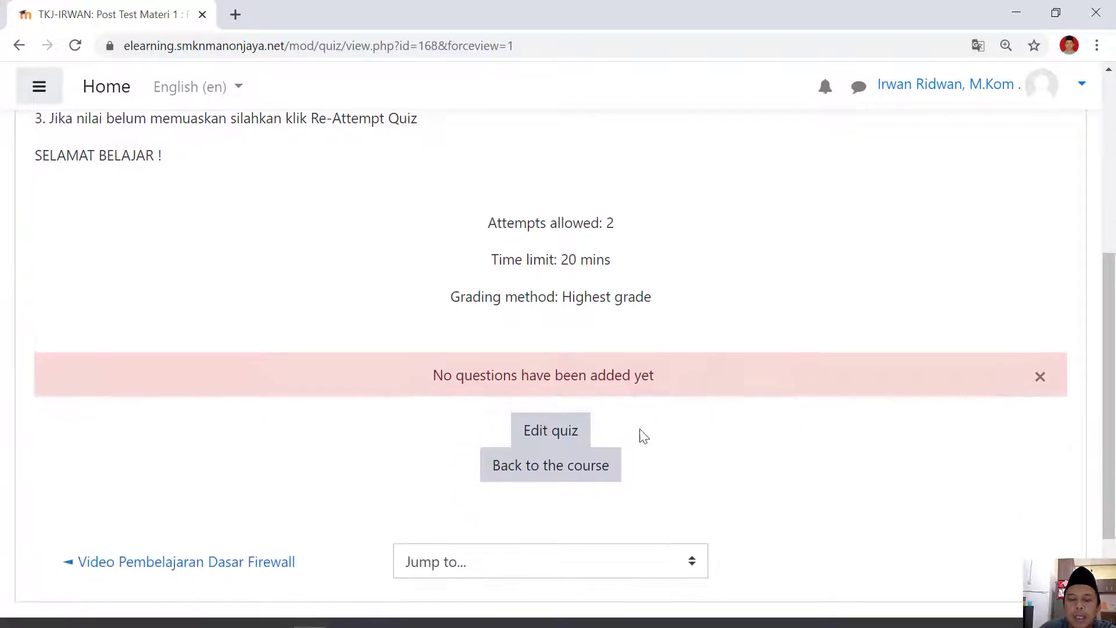
click(557, 435)
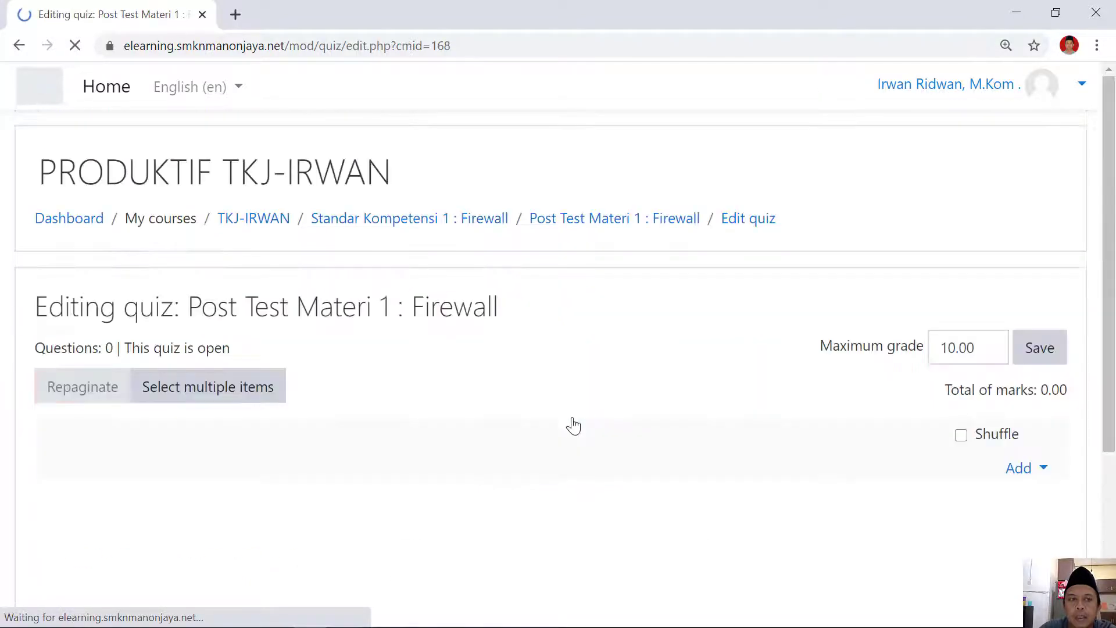
scroll(802, 361, down, 1)
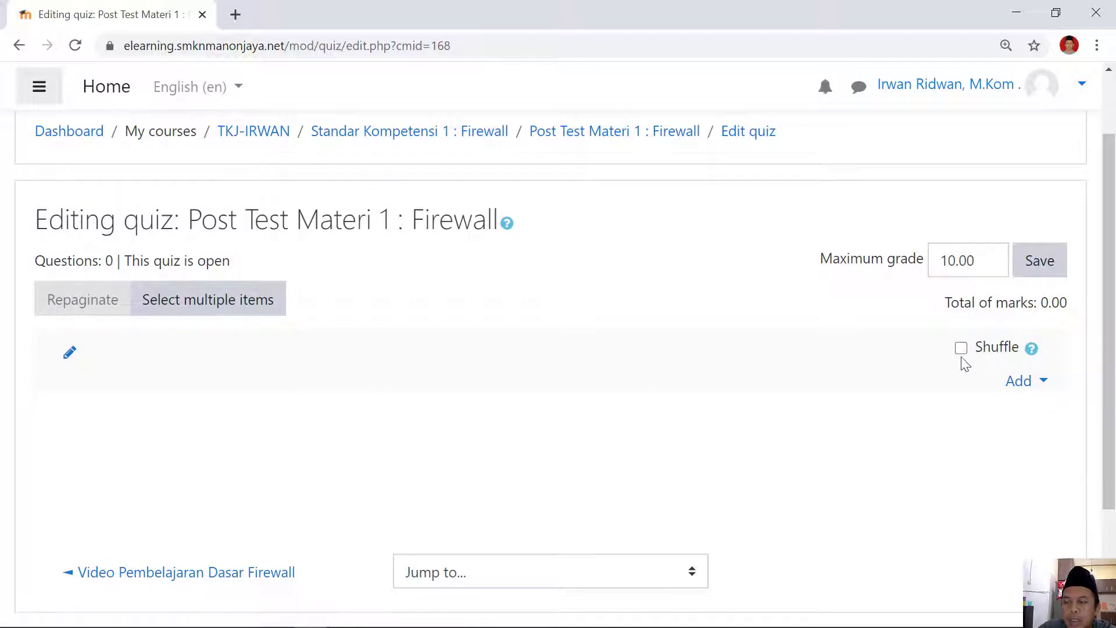
click(1043, 383)
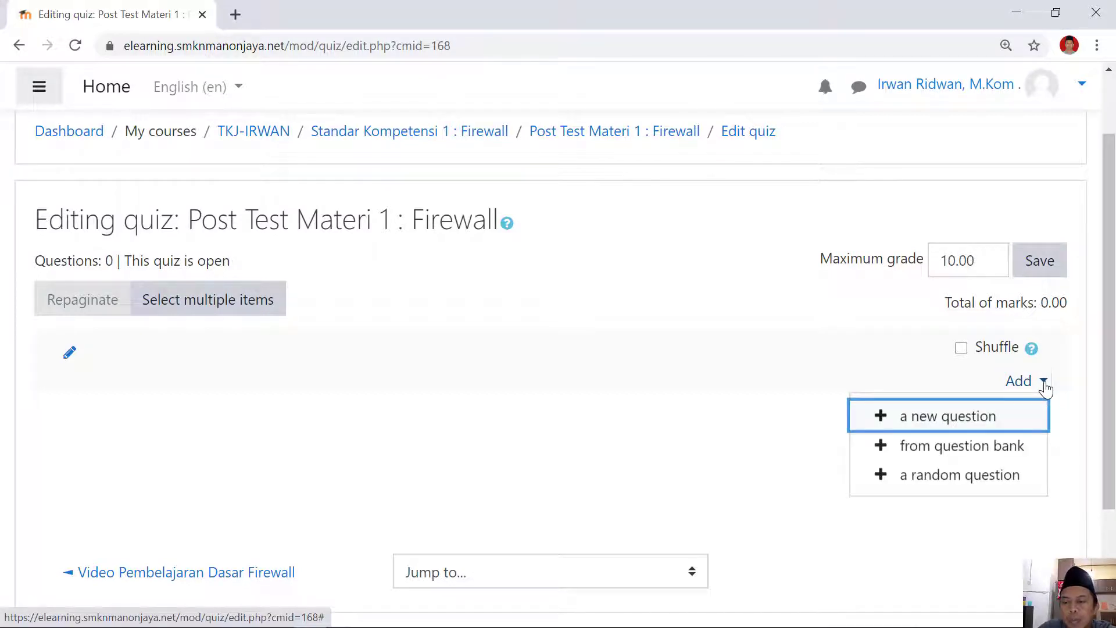
click(950, 423)
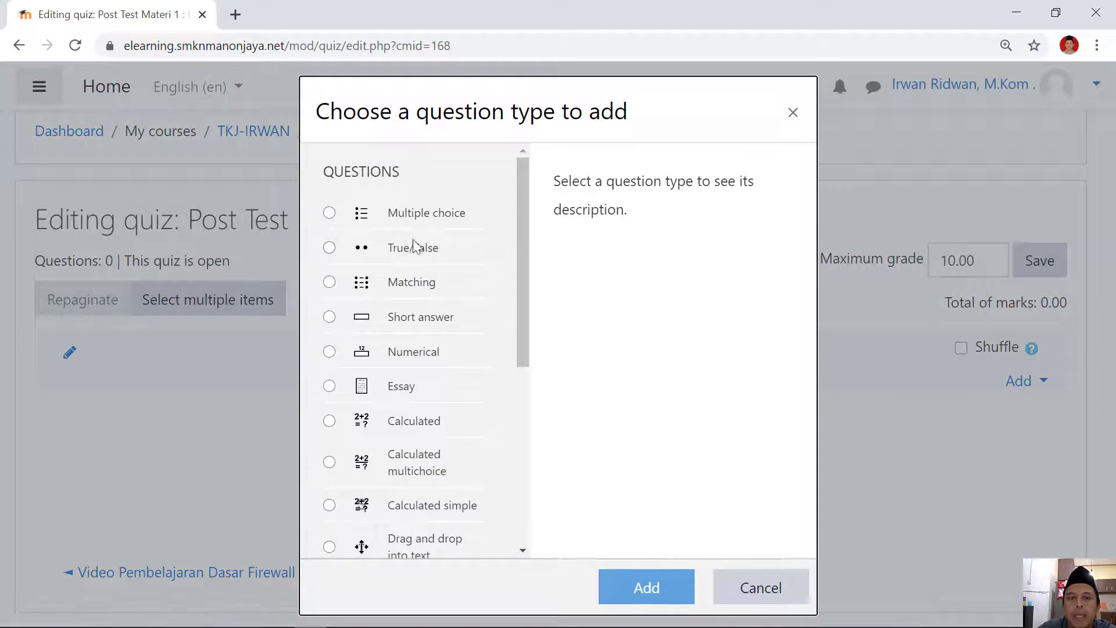
mouse_move(522, 188)
mouse_down()
mouse_move(524, 205)
mouse_move(522, 186)
mouse_up()
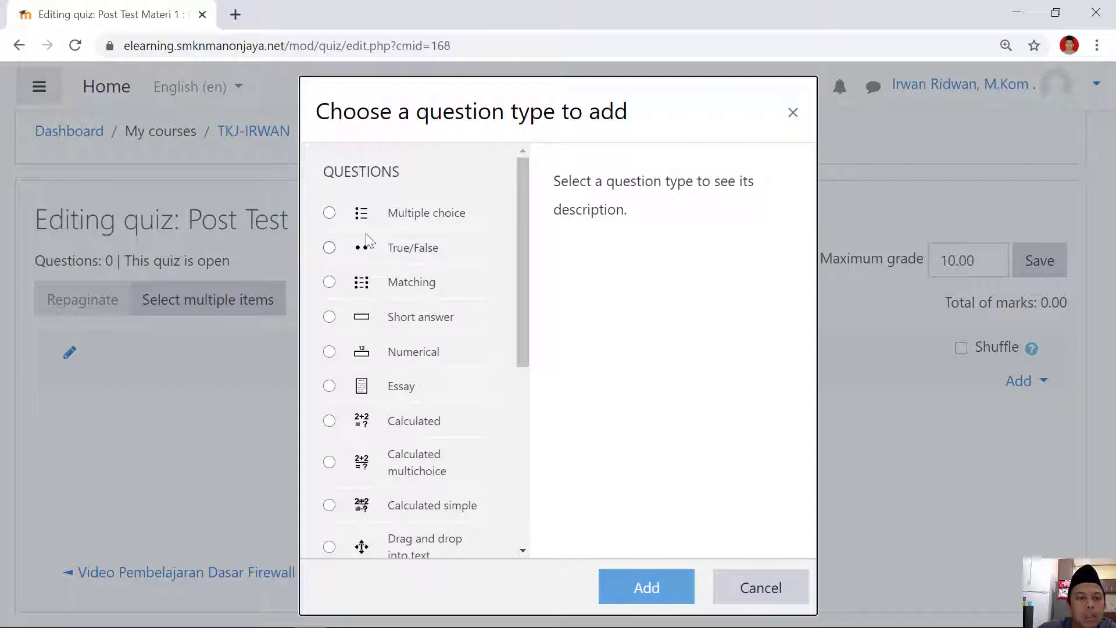
click(329, 214)
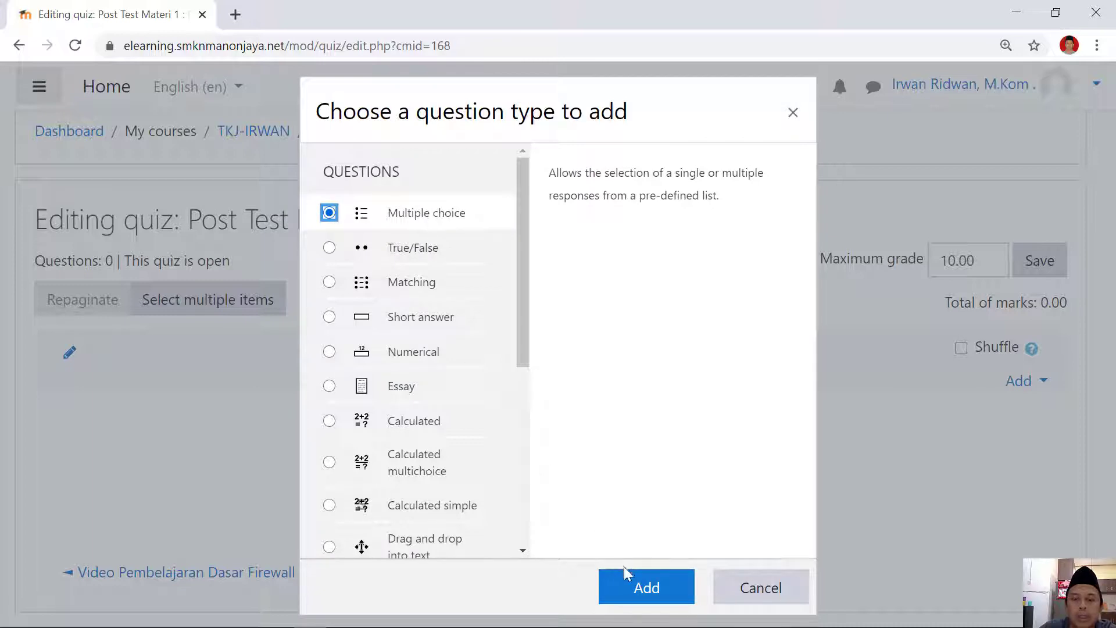
click(649, 593)
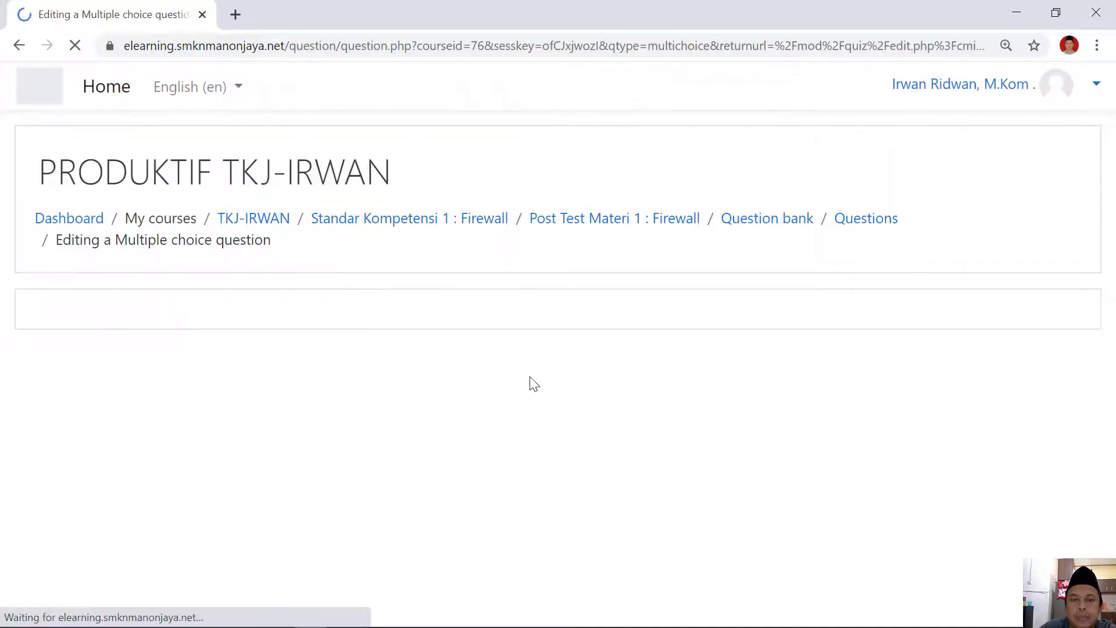
- Set the question's category to "Default for Post Test Materi 1 : Firewall" and name the question 1
scroll(524, 356, down, 1)
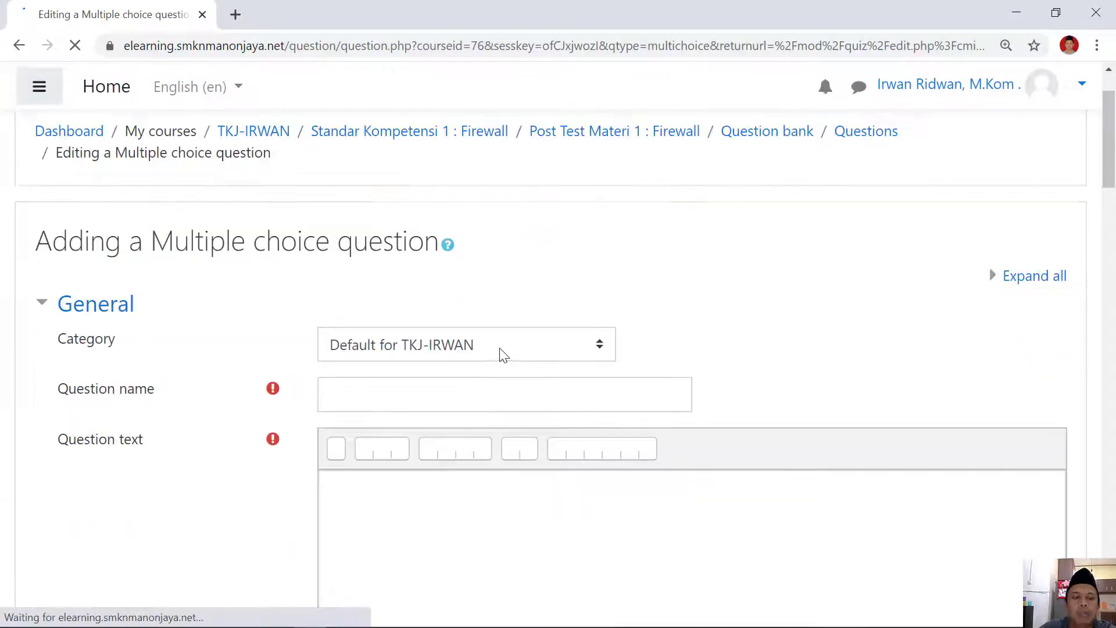
scroll(381, 387, down, 1)
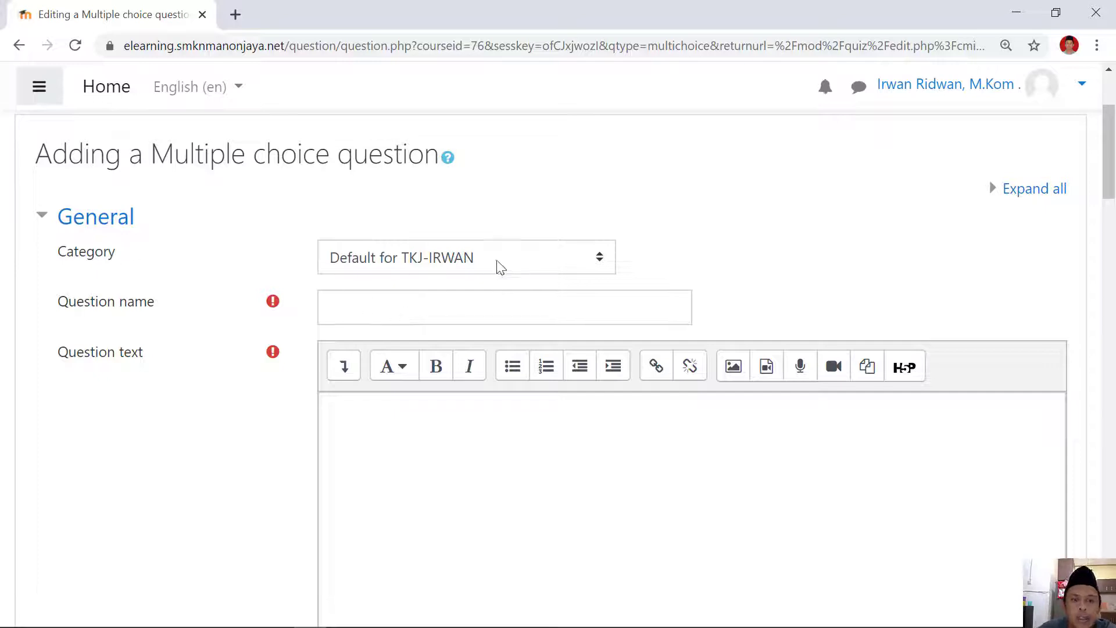
click(598, 260)
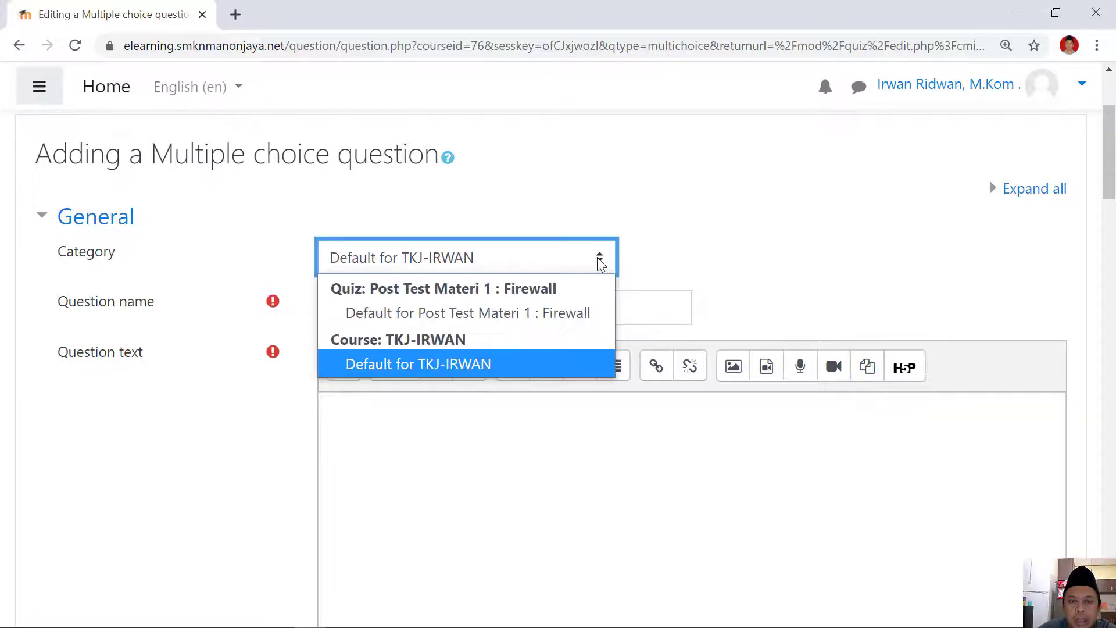
click(545, 315)
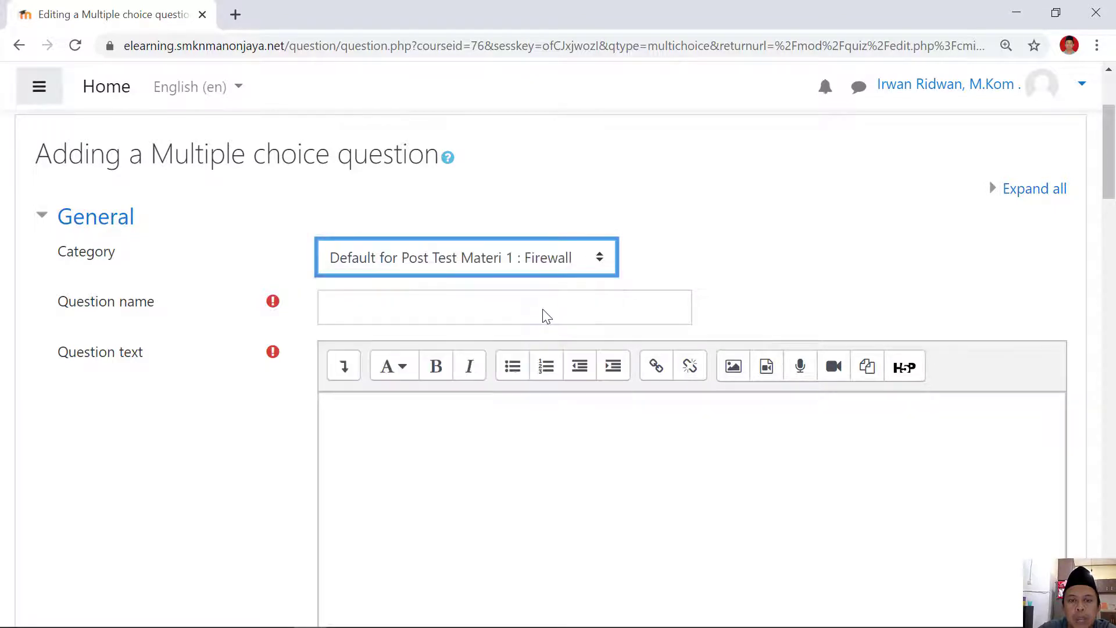
click(509, 313)
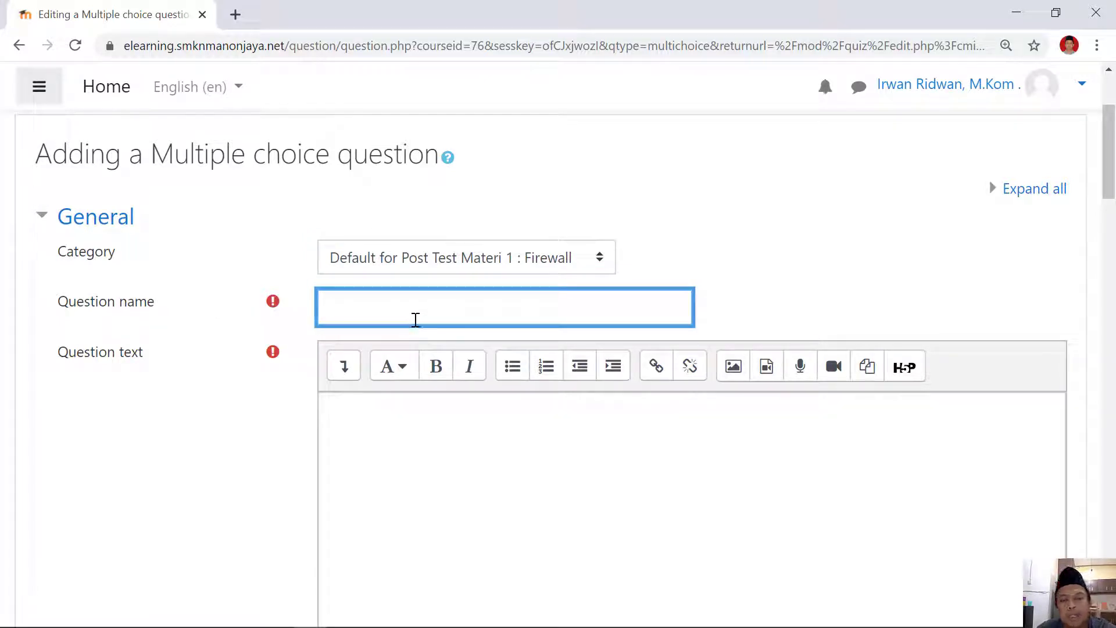
text(1)
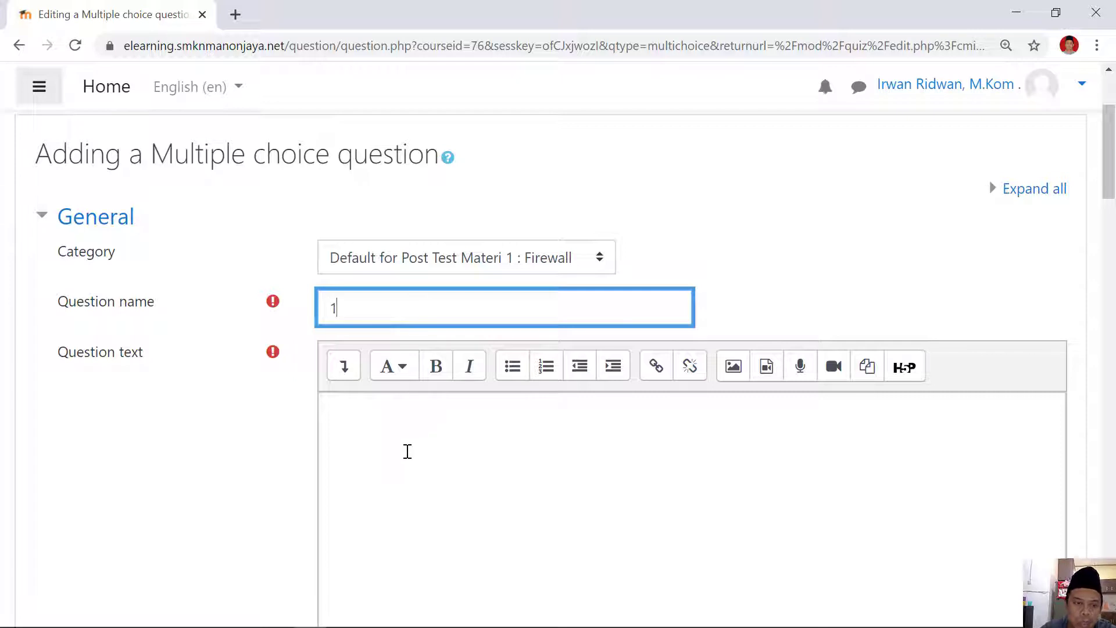
- Copy "suatu sistem yang dirancang untuk mencegah akses yang tidak diinginkan dari atau ke dalam suatu jaringan internal disebut…." from the Word document soal1 into the question text
click(406, 443)
scroll(408, 444, down, 1)
scroll(408, 444, down, 1)
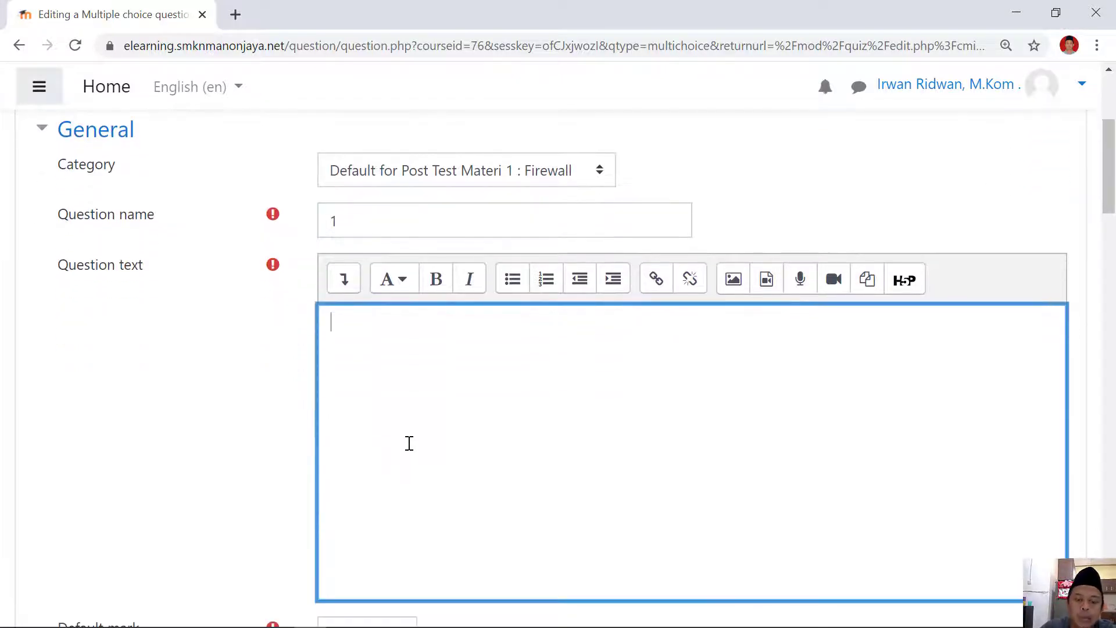
text(SDALFKNLDF)
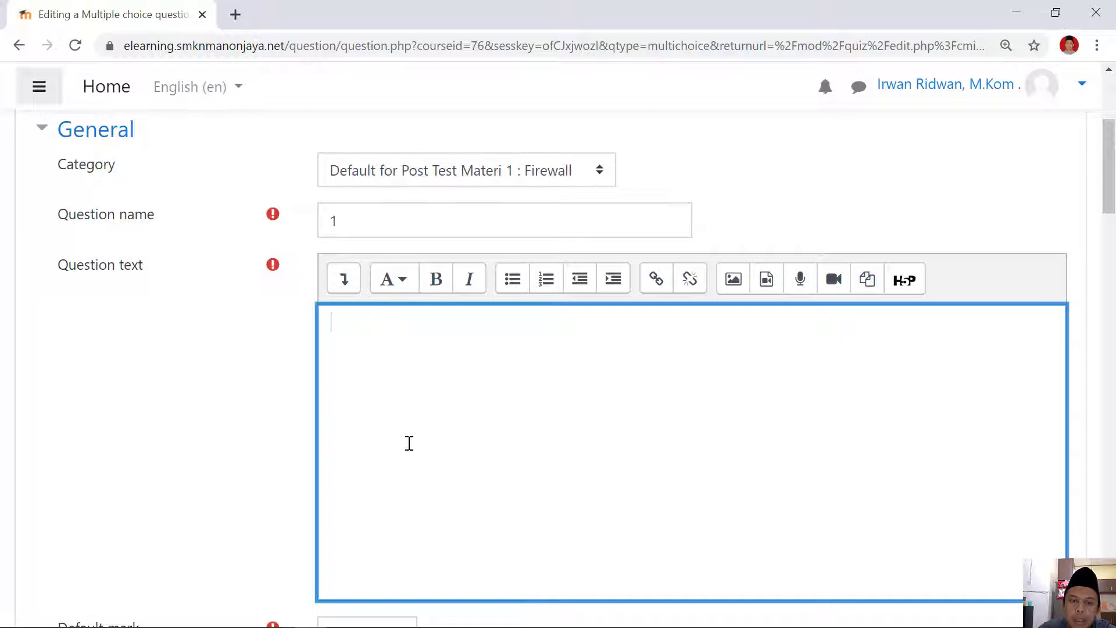
mouse_move(355, 610)
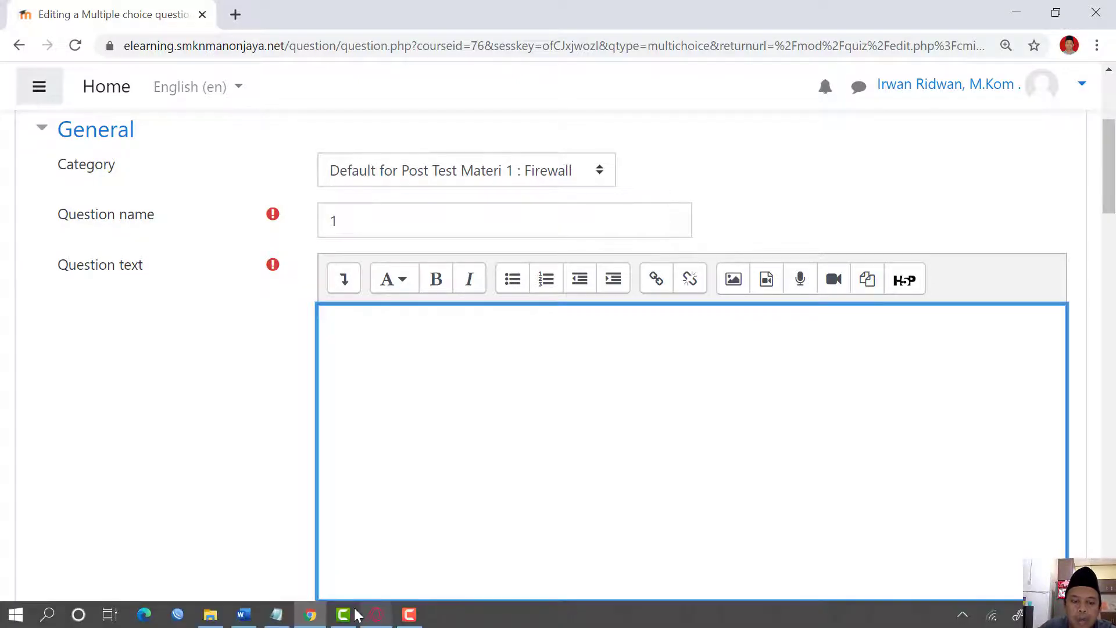
mouse_move(240, 623)
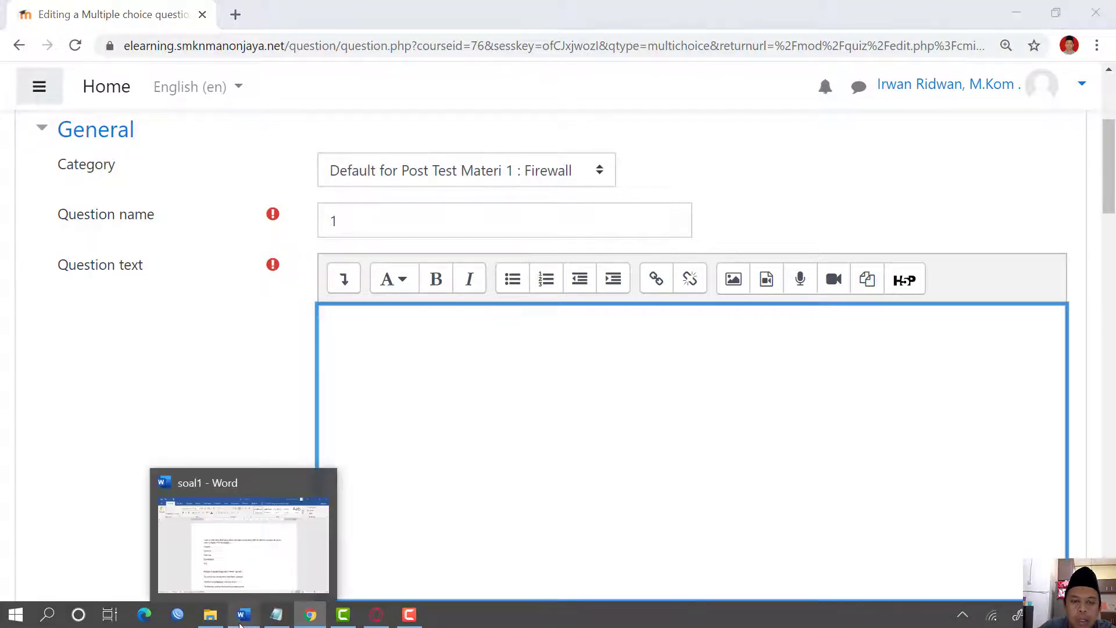
click(242, 543)
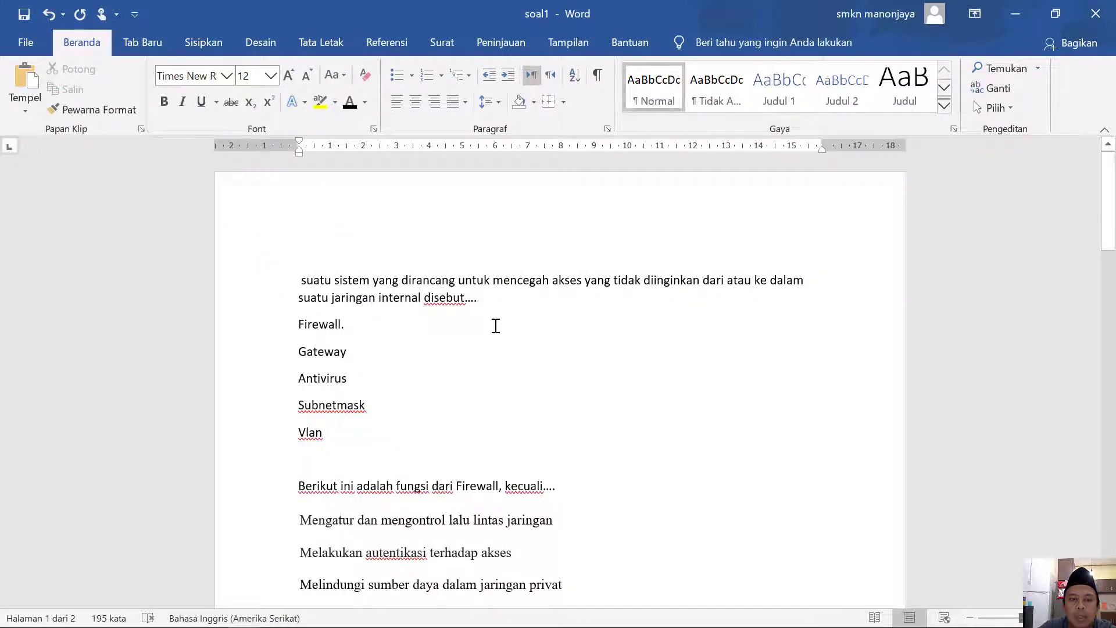
drag(497, 299, 322, 293)
key(ctrl+c)
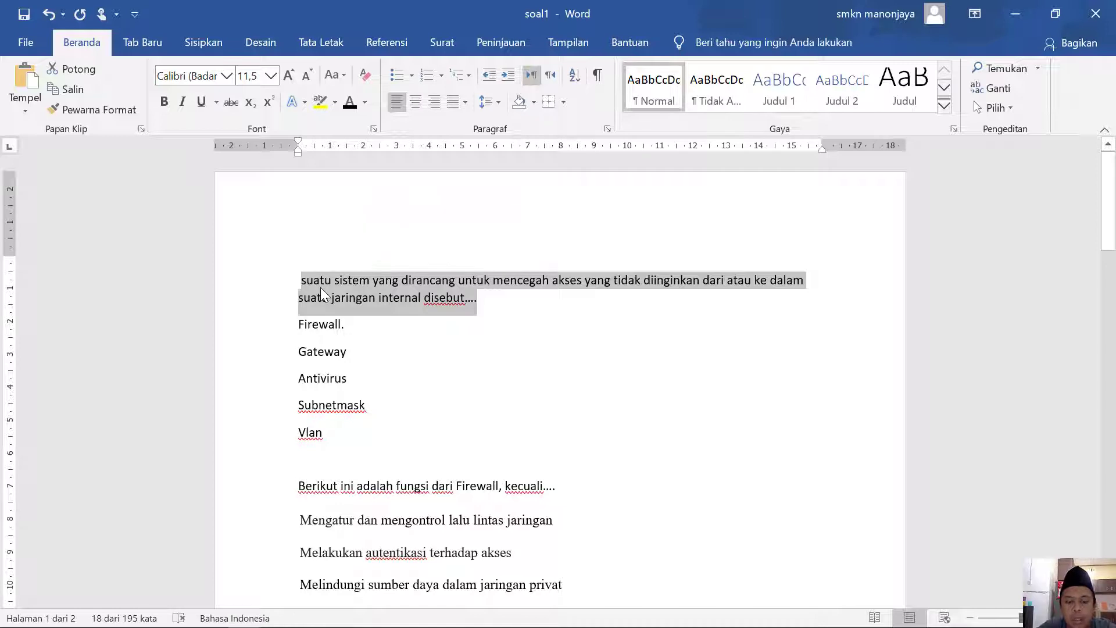
key(alt+Tab)
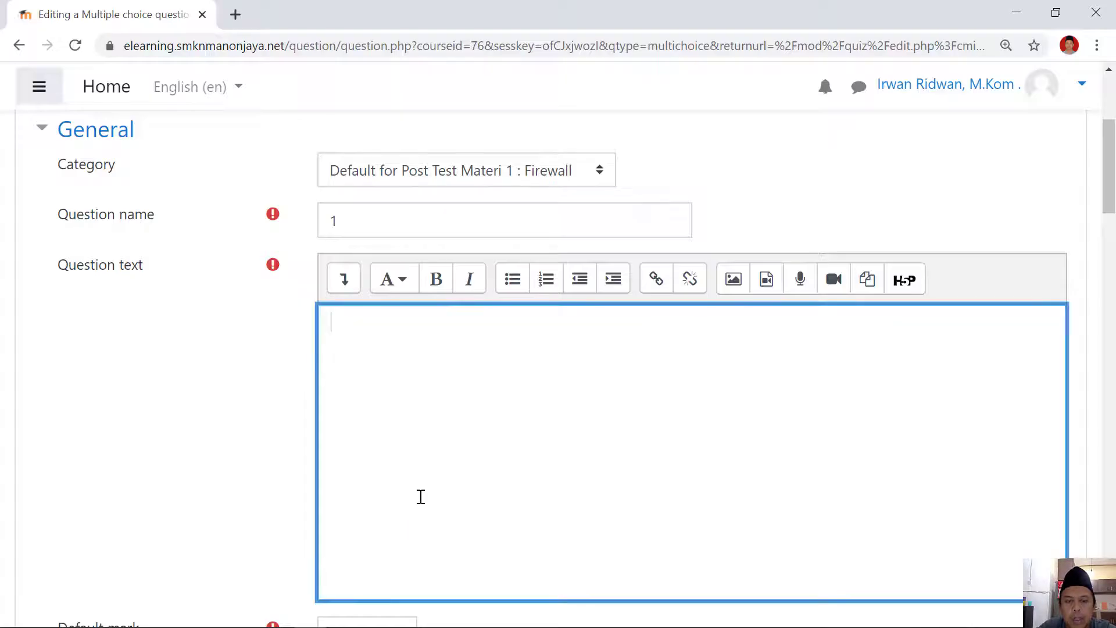
key(ctrl+v)
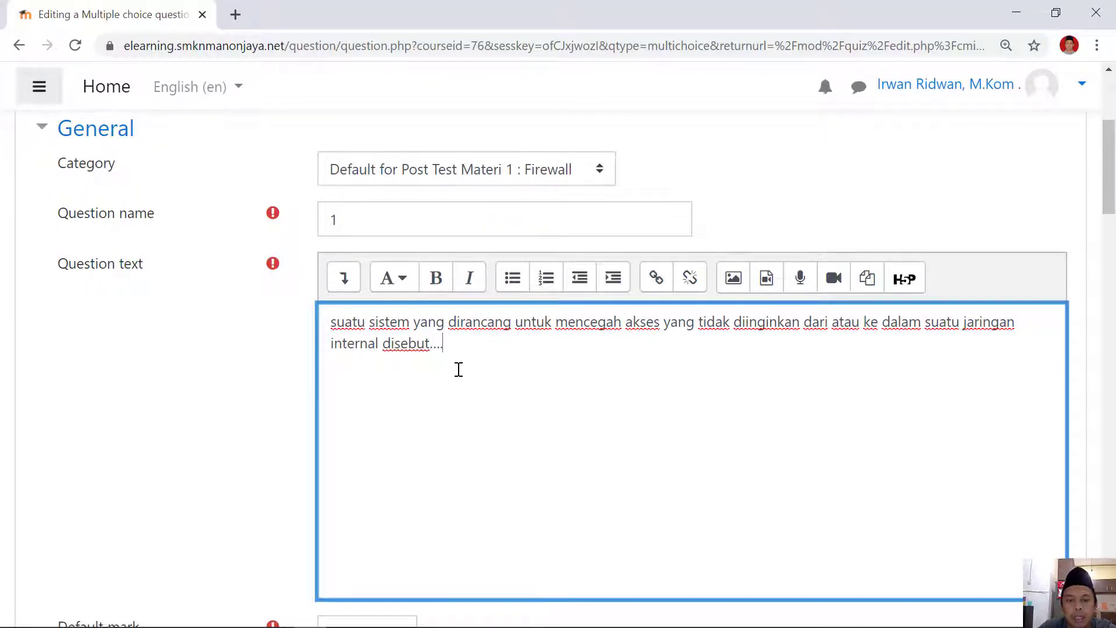
- Copy the answer "Firewall", without its period, from the Word document soal1 into the Choice 1 text of the question's answers
scroll(459, 372, down, 6)
scroll(459, 376, down, 9)
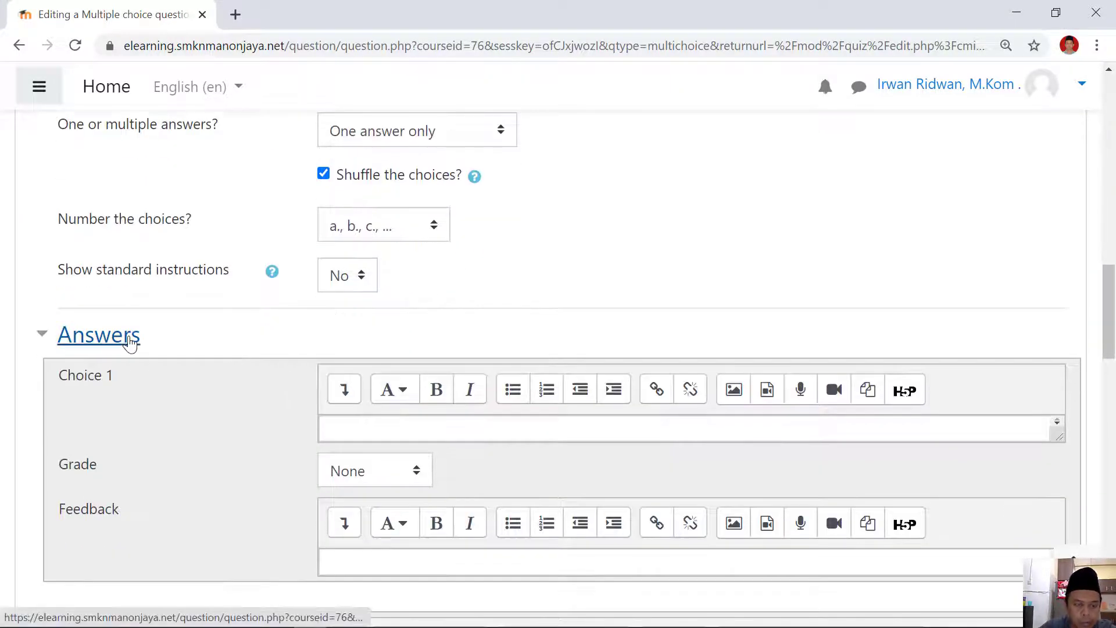
click(122, 379)
drag(123, 378, 69, 377)
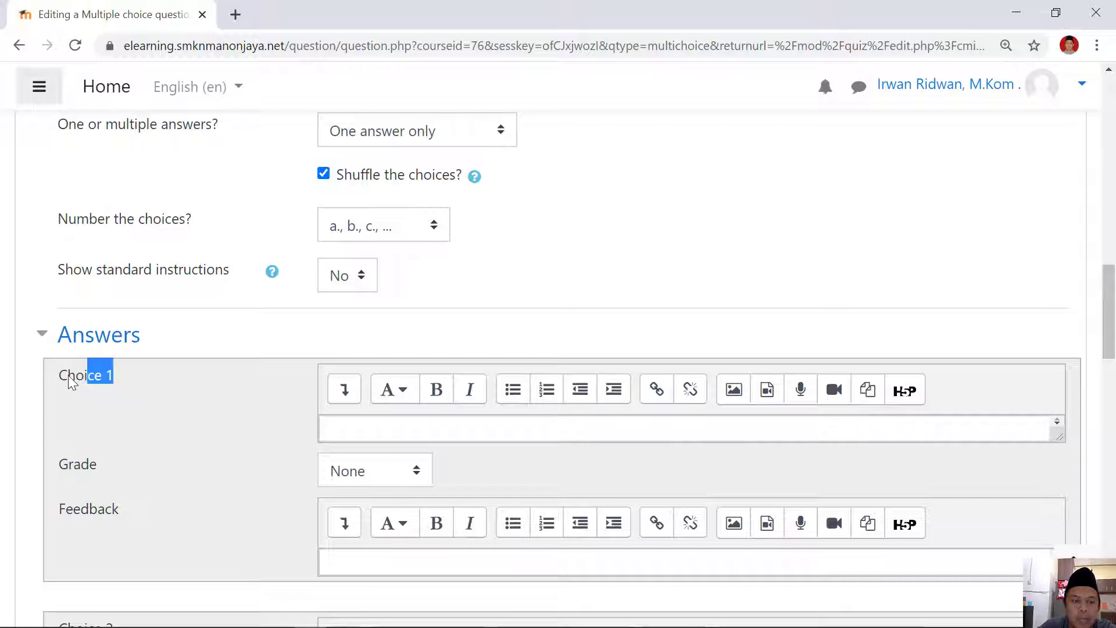
drag(113, 462, 63, 466)
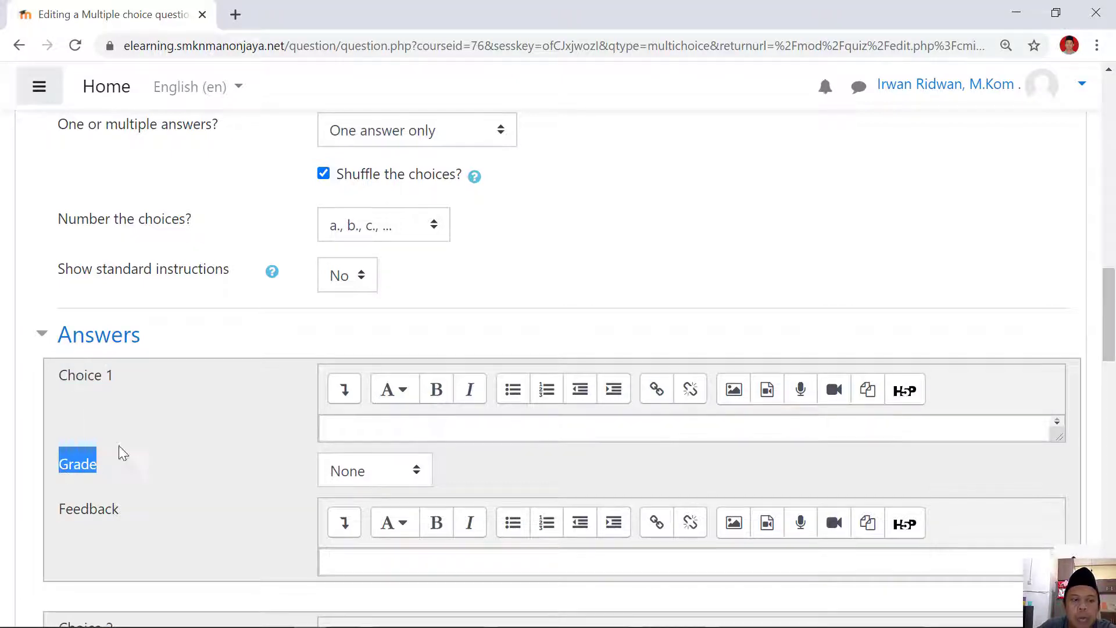
click(130, 383)
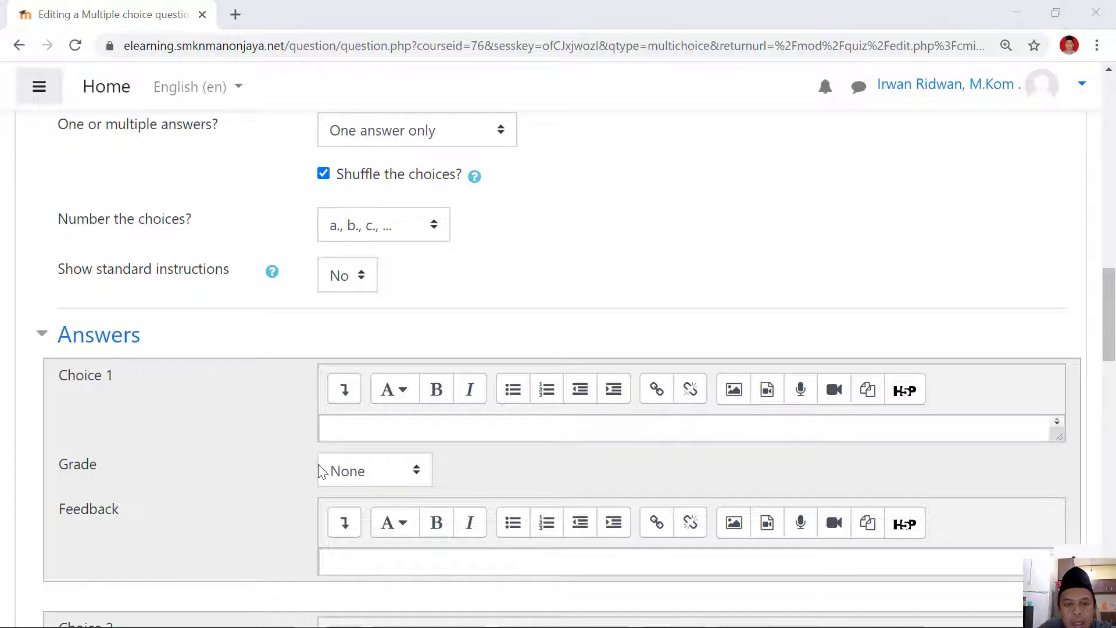
key(alt+Tab)
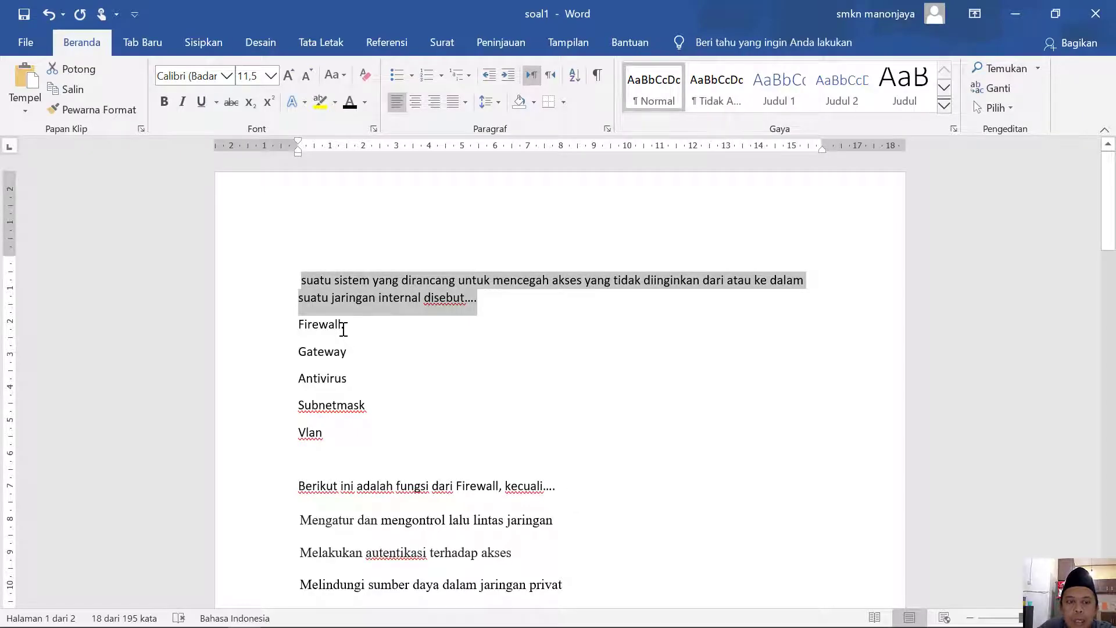
drag(341, 325, 297, 327)
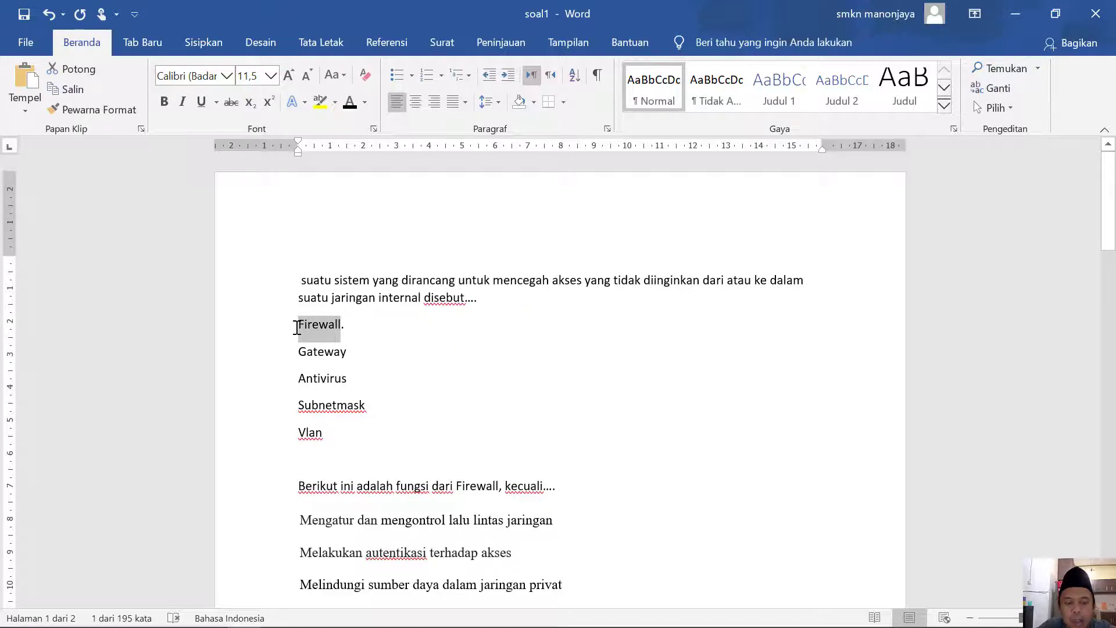
key(ctrl+c)
key(alt+Tab)
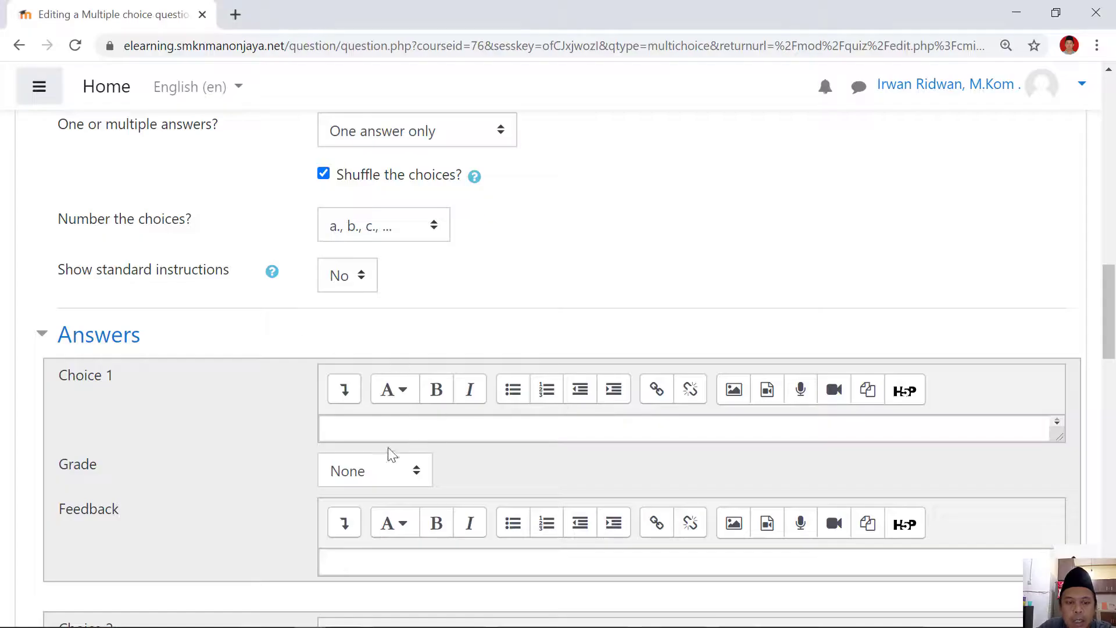
click(381, 430)
key(ctrl+v)
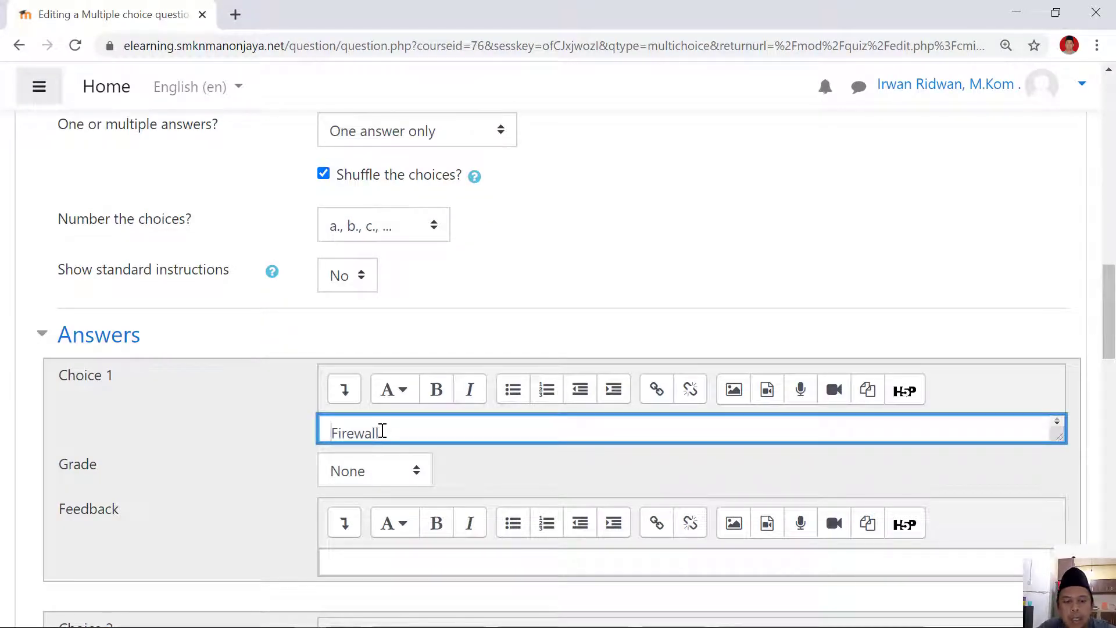
- Set the grade of Choice 1 to 100% to mark it as the correct answer
click(420, 472)
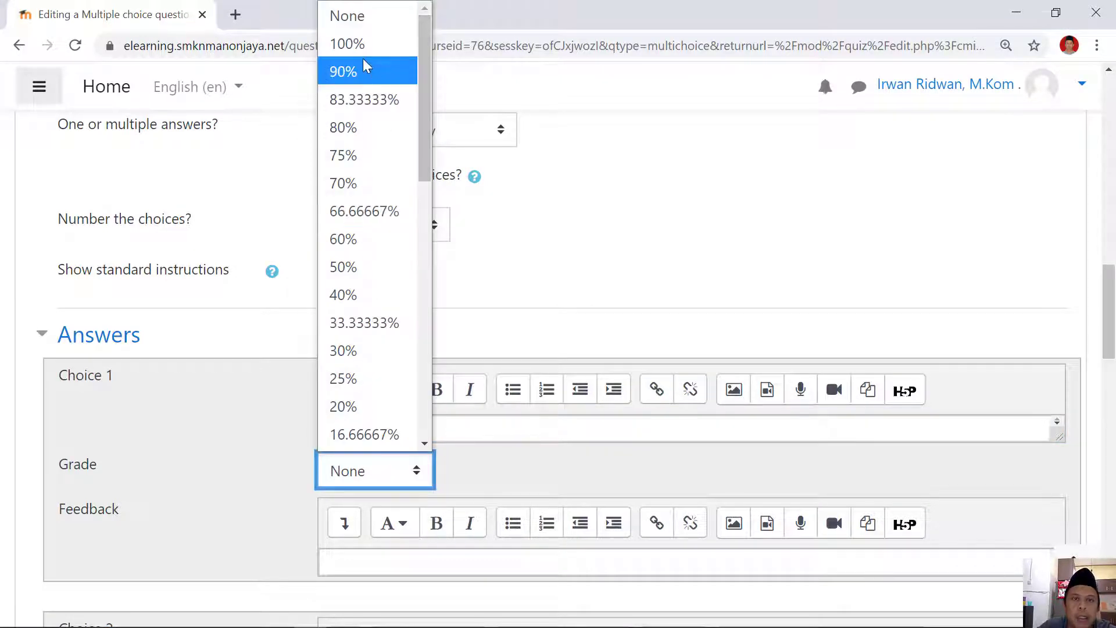
click(351, 44)
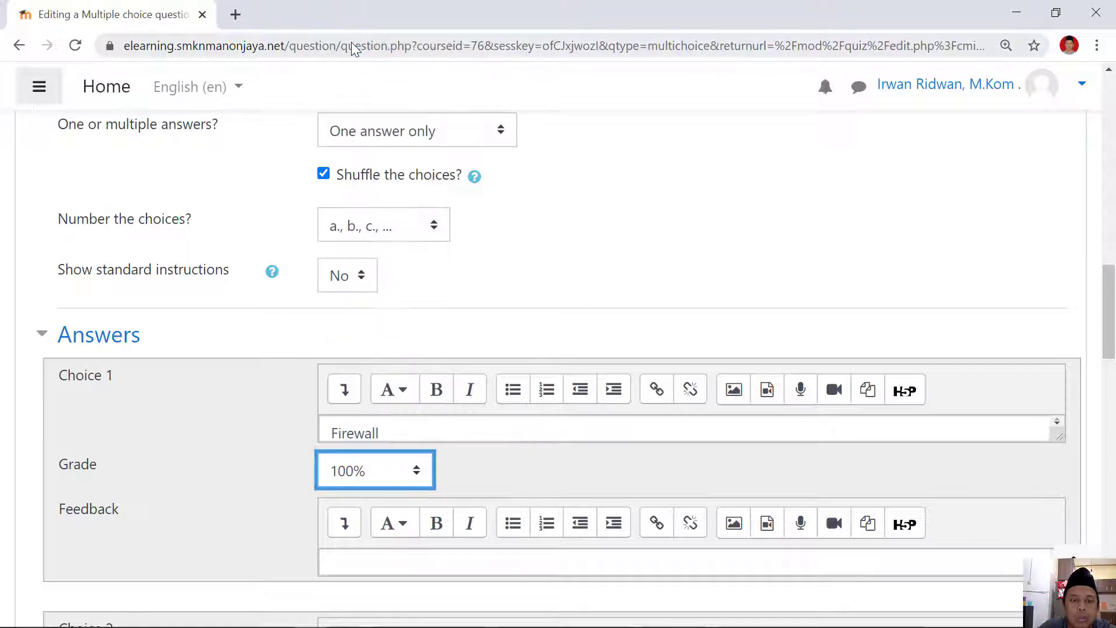
click(490, 463)
- Copy the answer "Gateway" from the Word document soal1 into Choice 2, leaving its grade at None
scroll(250, 405, down, 4)
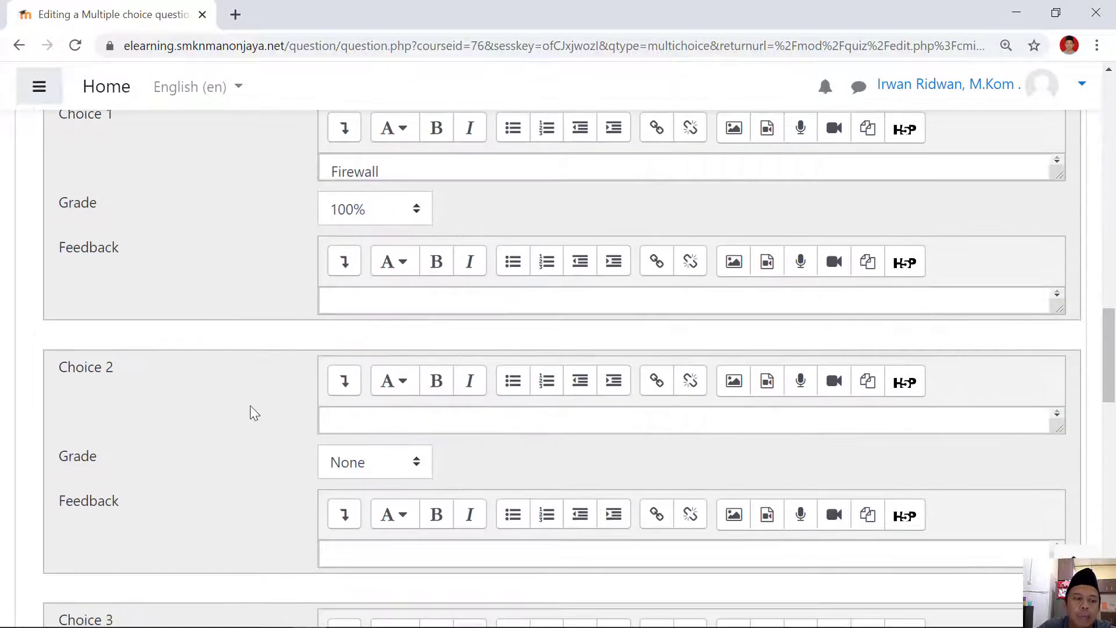
click(369, 419)
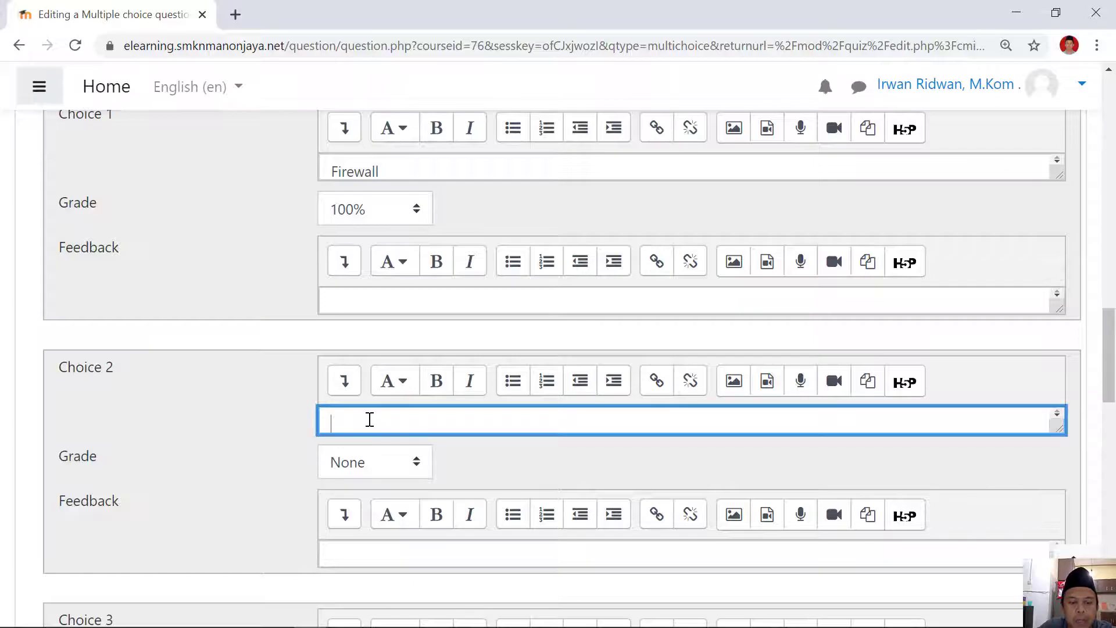
key(alt+Tab)
drag(354, 356, 299, 355)
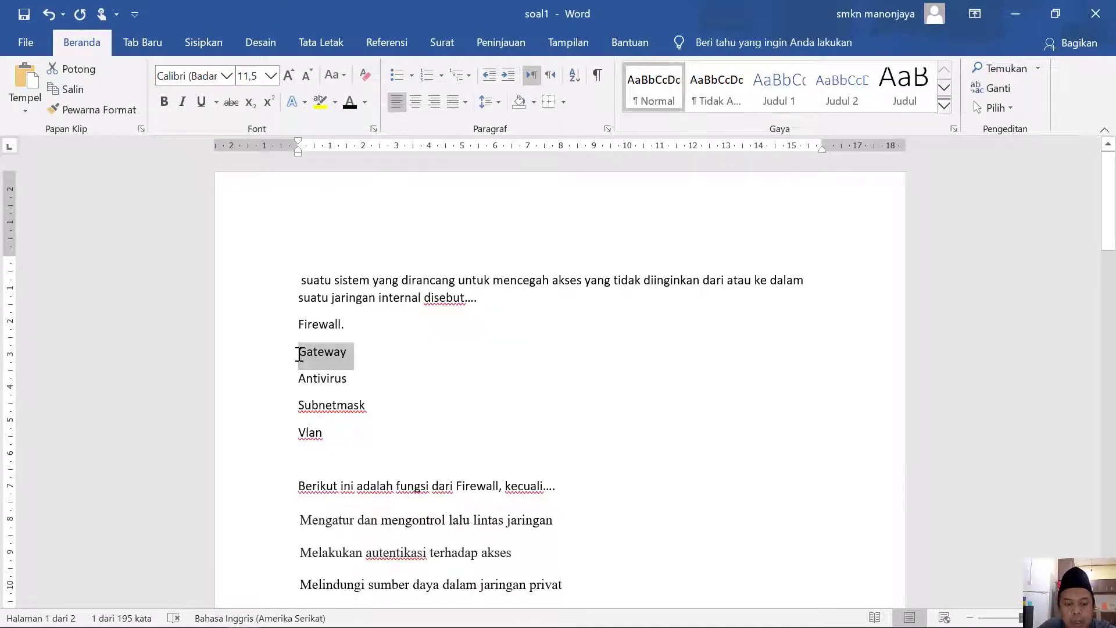
key(alt+Tab)
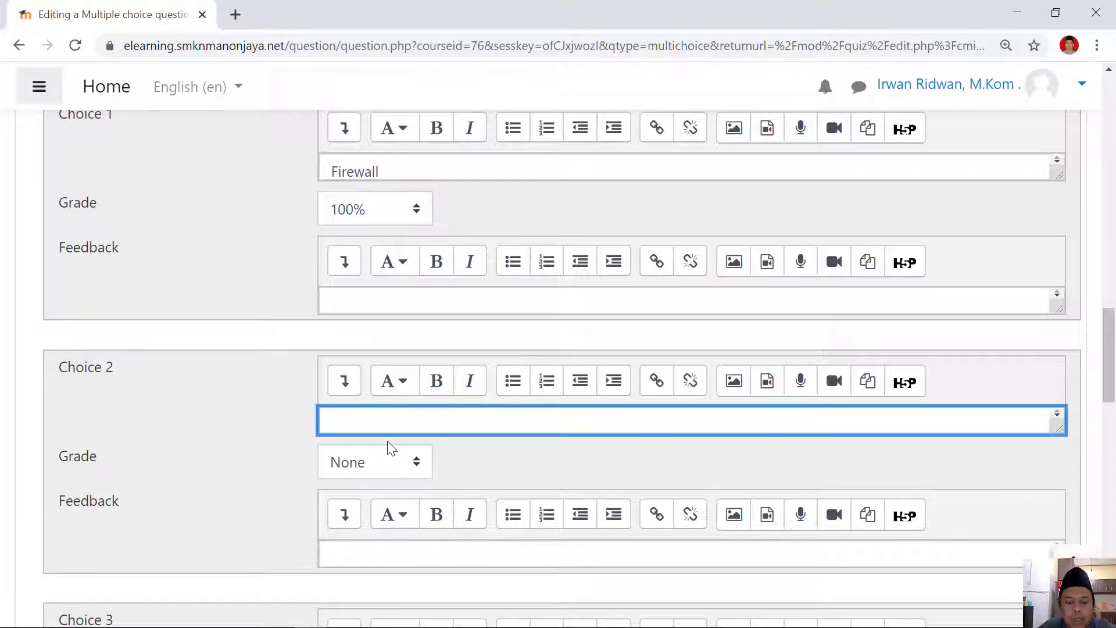
key(ctrl+v)
scroll(434, 459, down, 1)
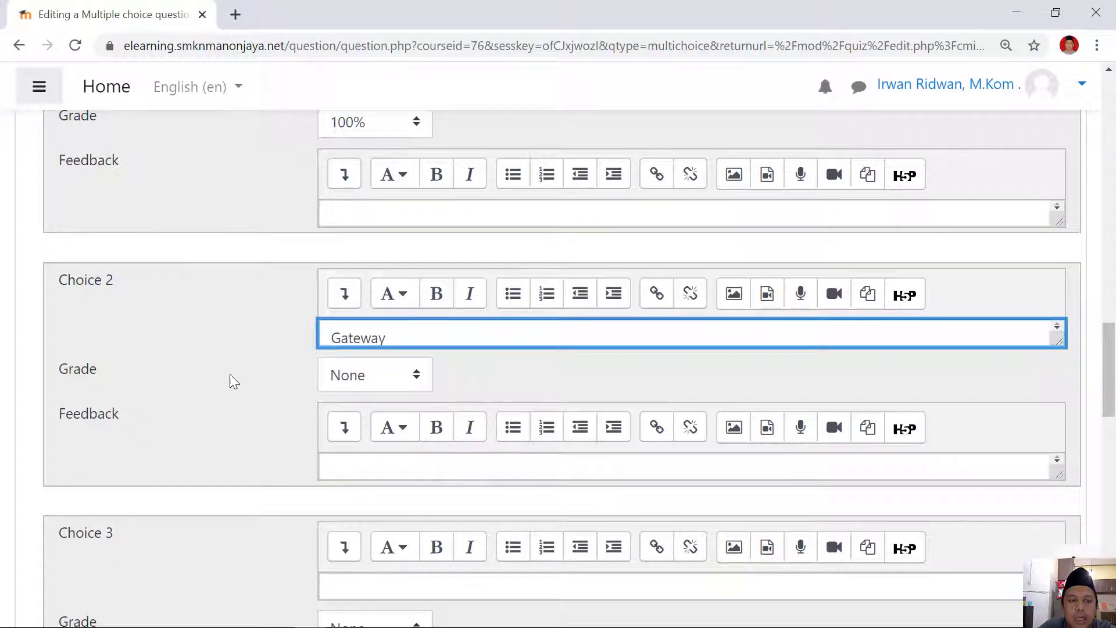
click(276, 379)
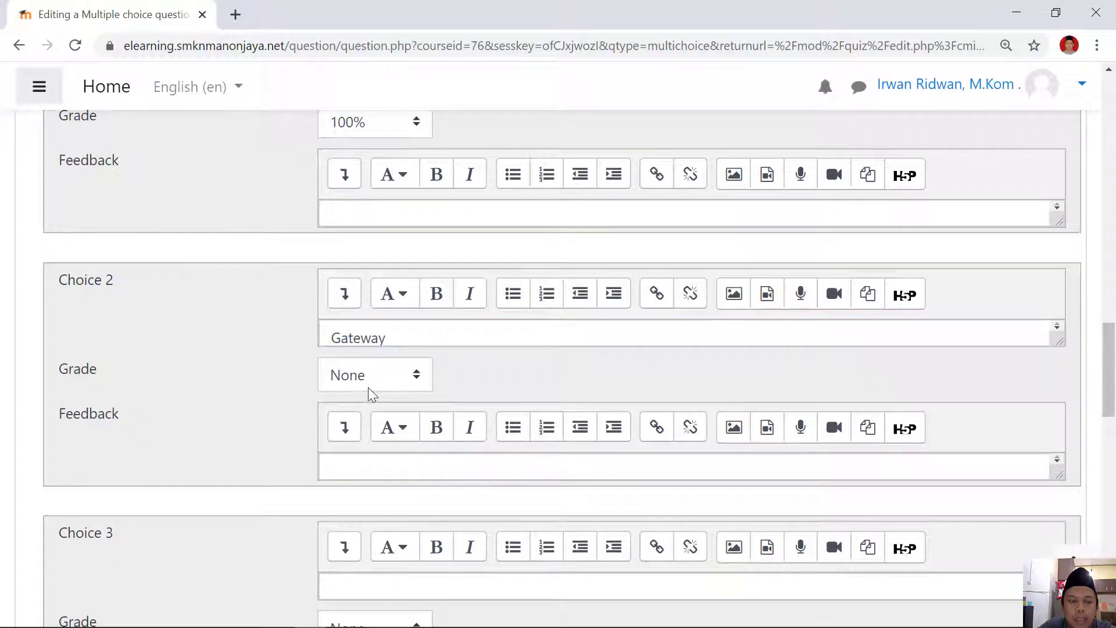
- Copy the answer "Antivirus" from the Word document soal1 into the Choice 3 text
scroll(314, 398, down, 3)
click(356, 407)
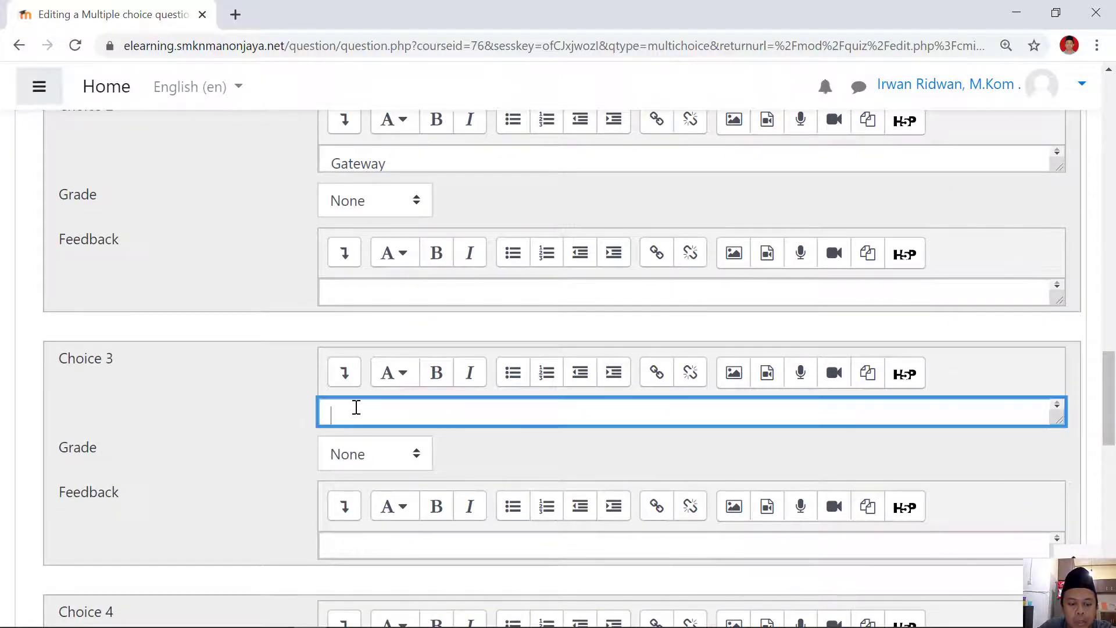
key(alt+Tab)
drag(352, 378, 299, 381)
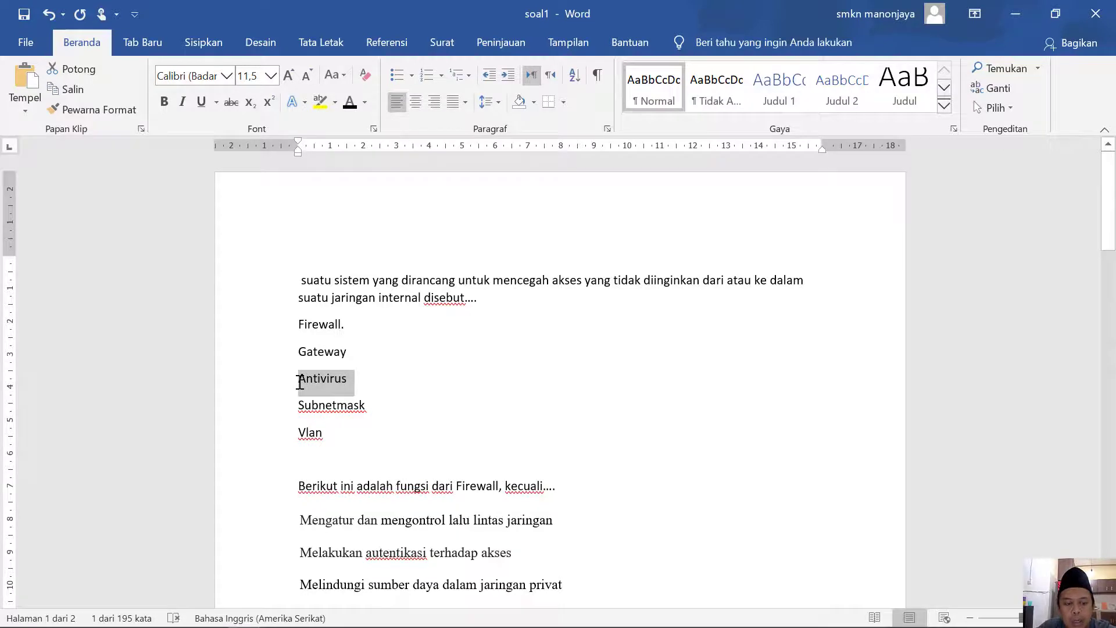
key(alt+Tab)
click(324, 407)
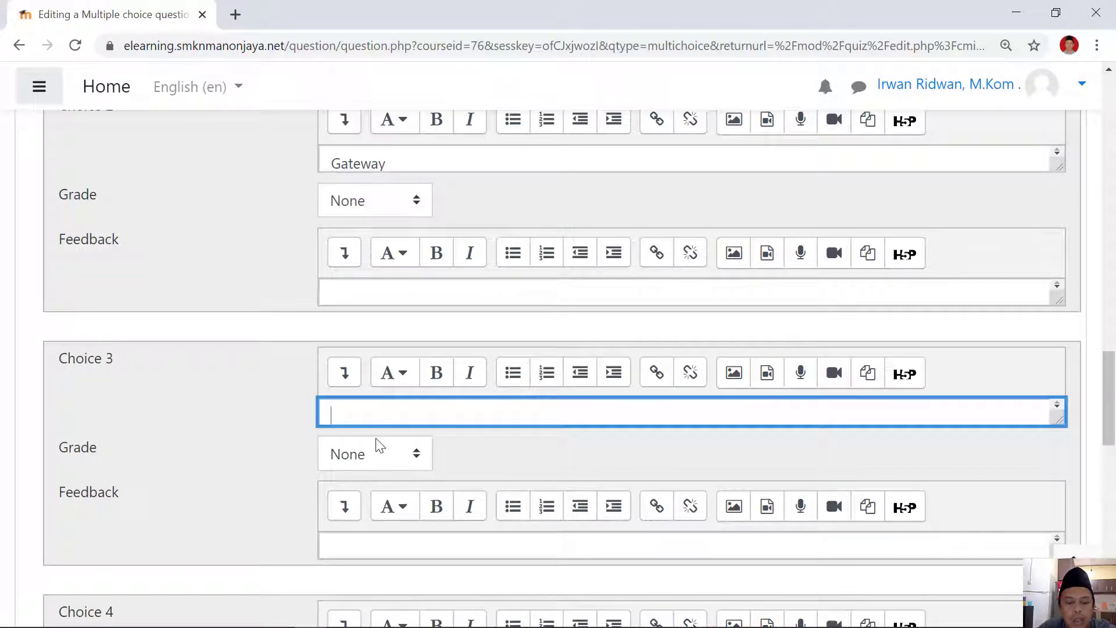
key(ctrl+v)
- Copy the answer "Subnetmask" from the Word document soal1 into Choice 4, leaving its grade at None
scroll(395, 448, down, 4)
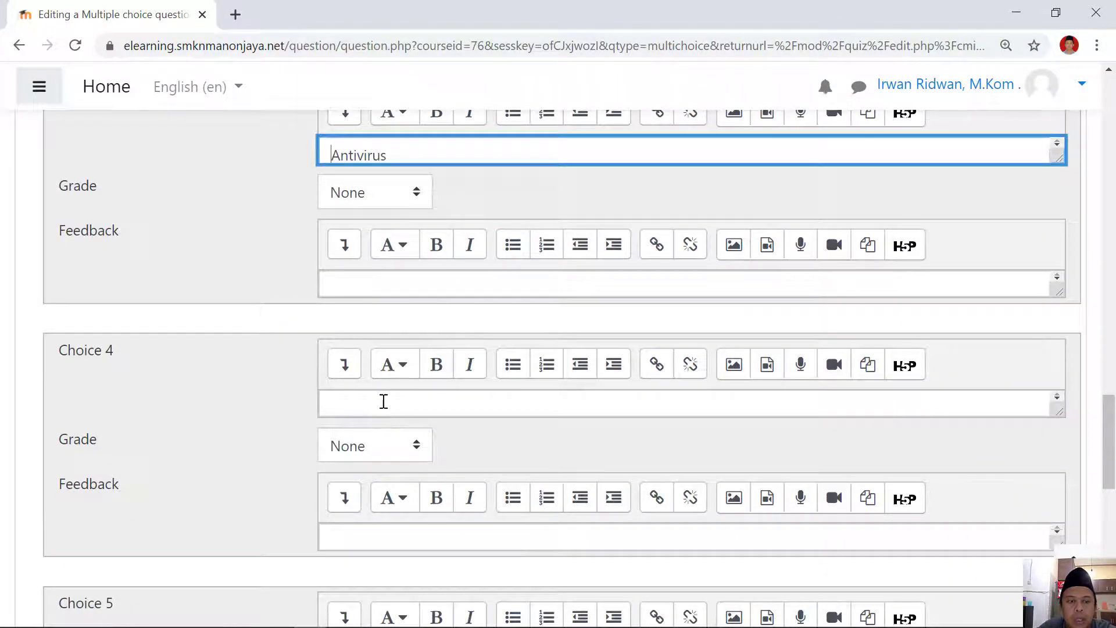
click(383, 401)
key(alt+Tab)
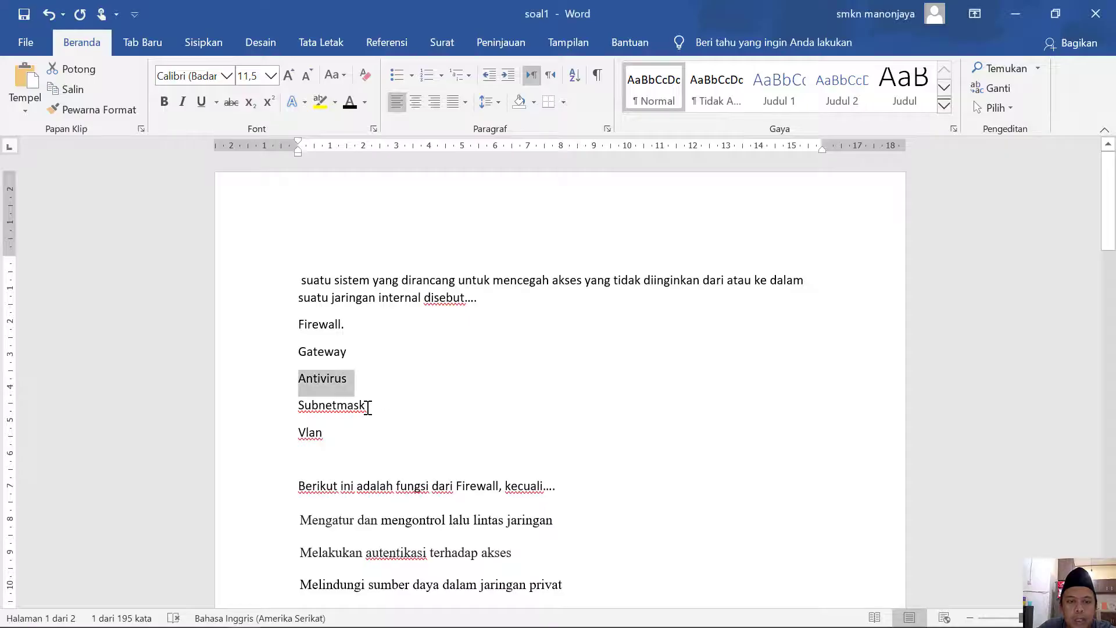
drag(366, 405, 299, 409)
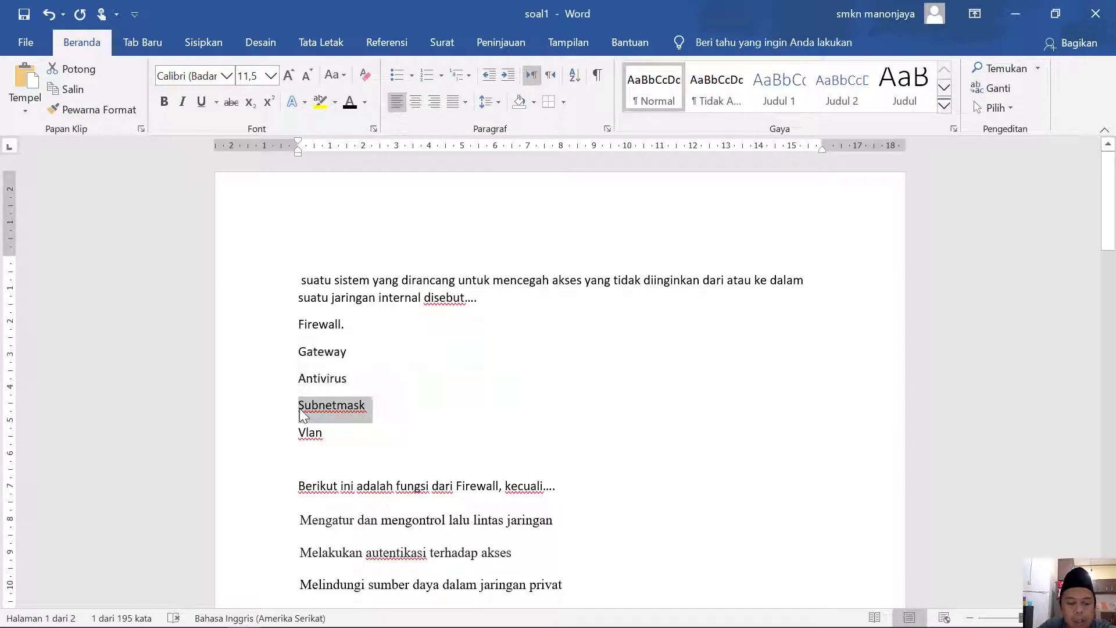
key(alt+Tab)
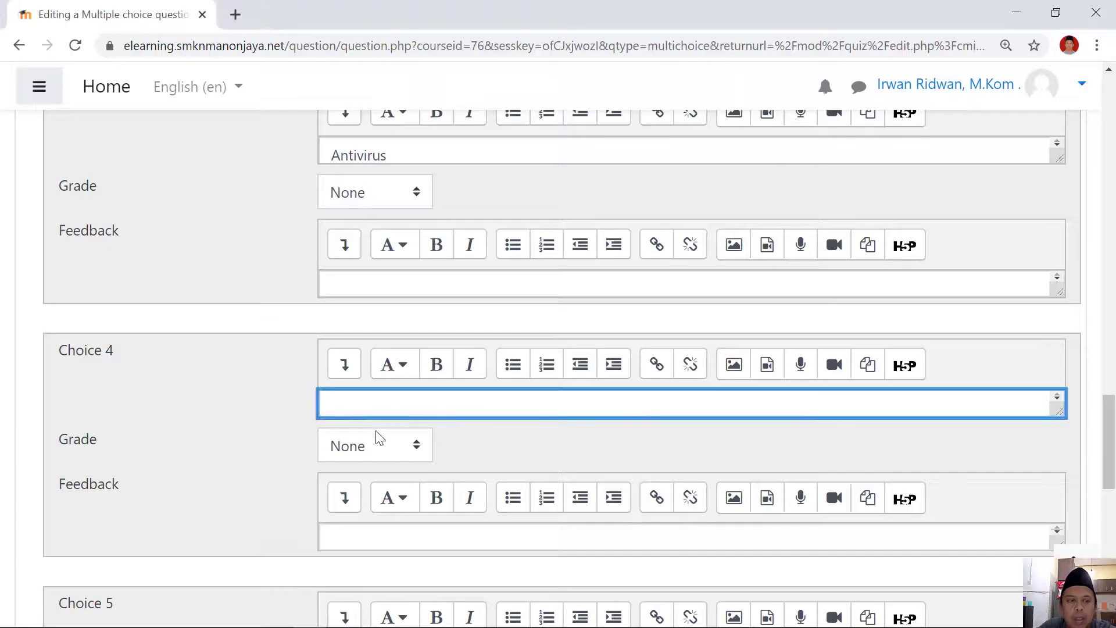
key(ctrl+v)
scroll(389, 433, down, 2)
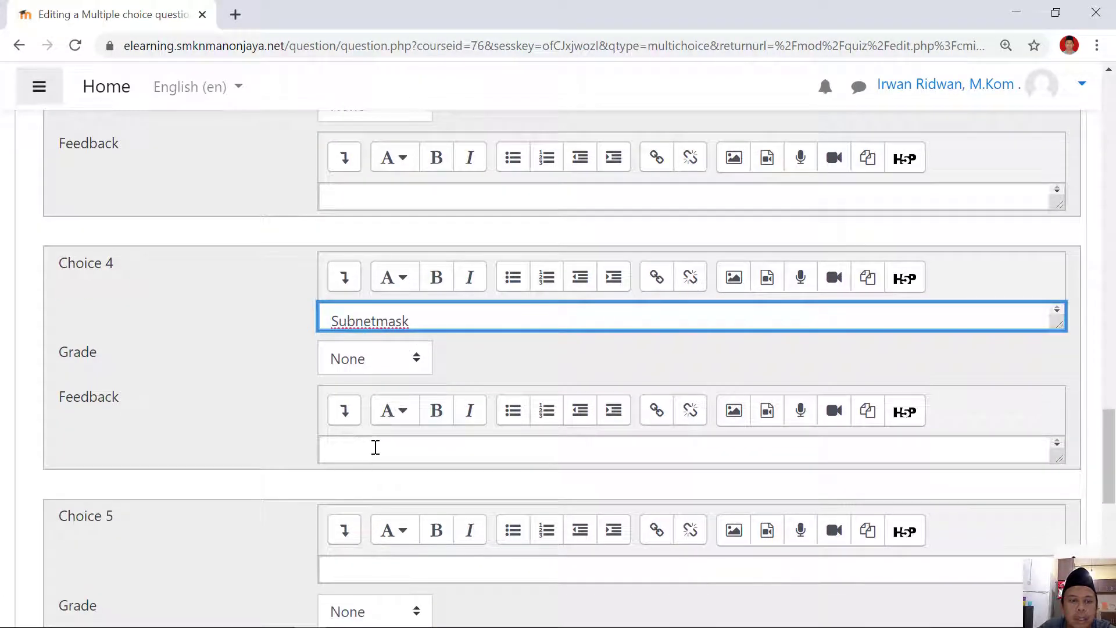
click(212, 358)
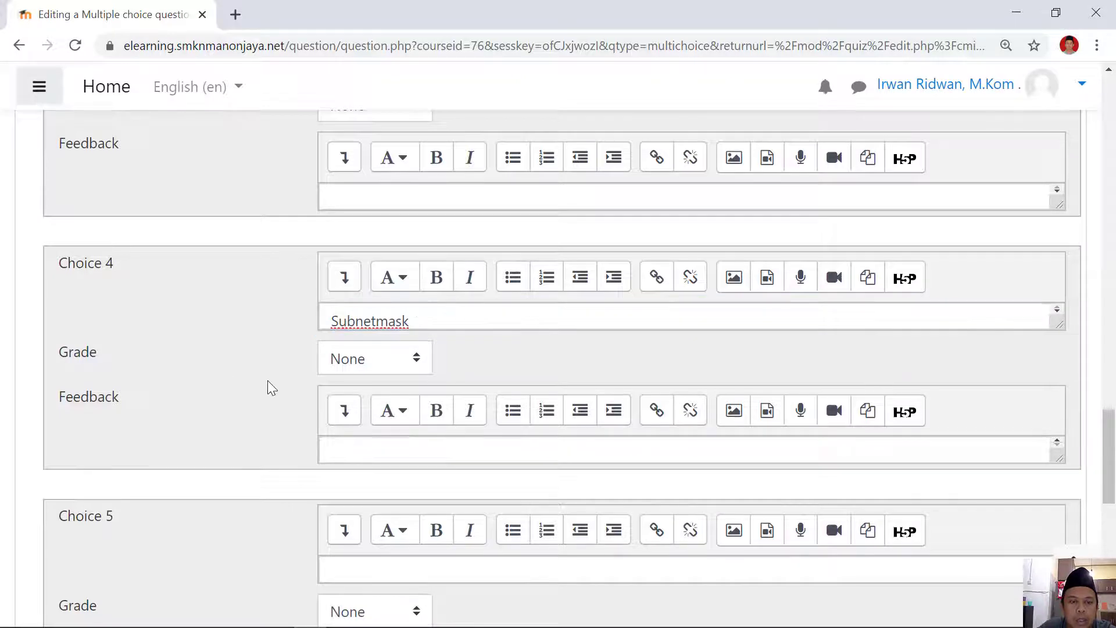
- Copy the answer "Vlan" from the Word document soal1 into Choice 5, leaving its grade at None
scroll(267, 381, down, 2)
click(344, 480)
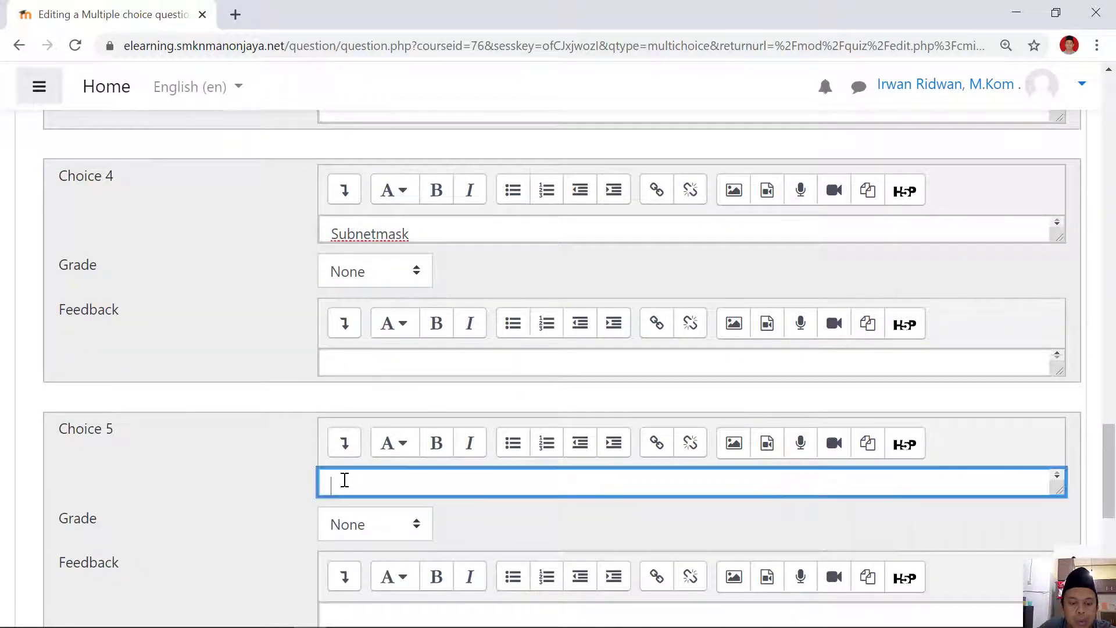
key(alt+Tab)
scroll(378, 474, down, 2)
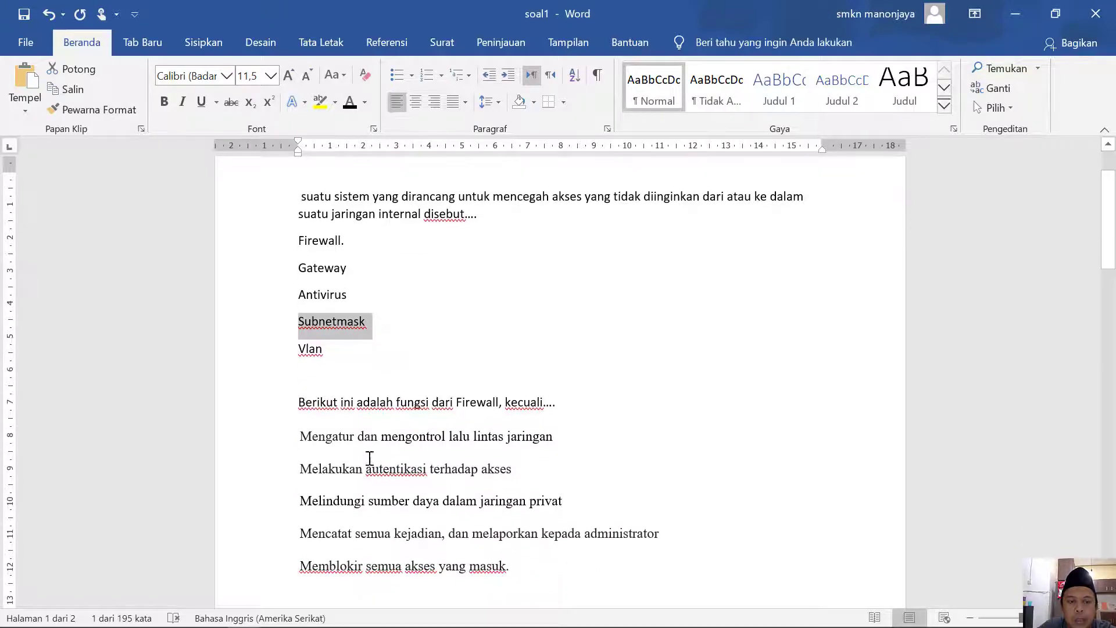
triple_click(299, 349)
key(ctrl+c)
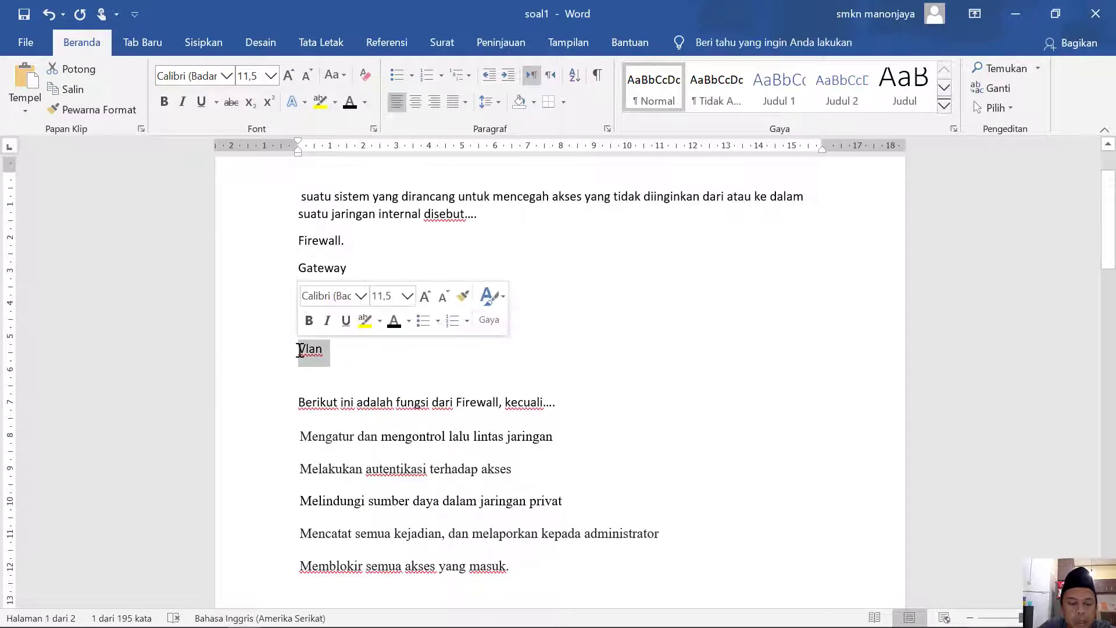
key(alt+Tab)
scroll(372, 349, down, 3)
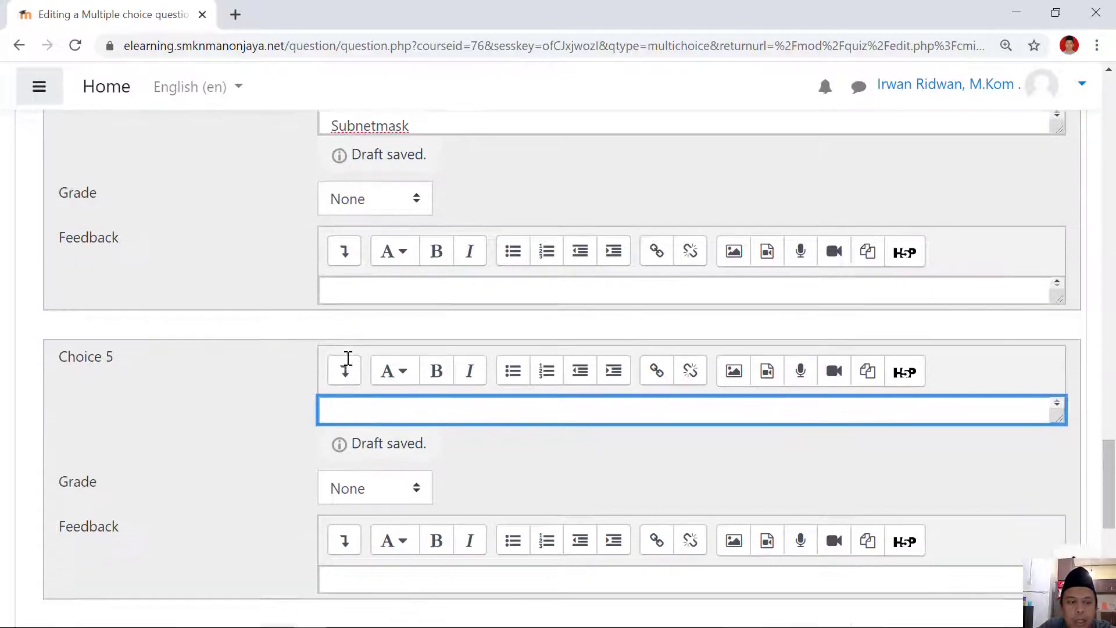
key(ctrl+v)
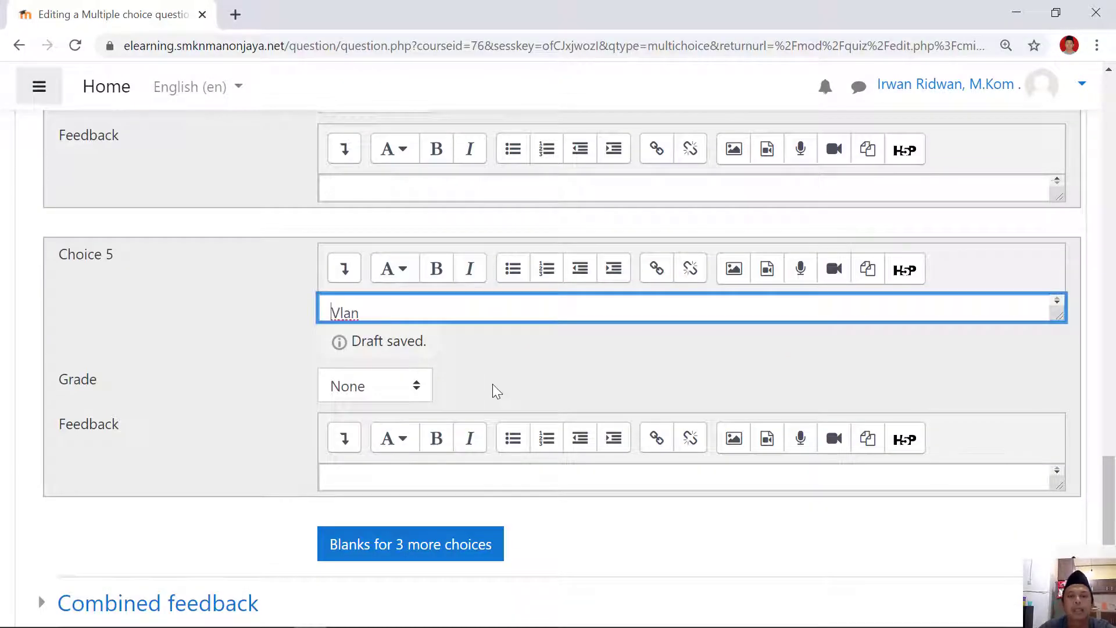
click(503, 374)
- Review the completed question form from its answers up to its name and text, and save the question to the quiz
scroll(516, 377, down, 1)
scroll(516, 377, up, 20)
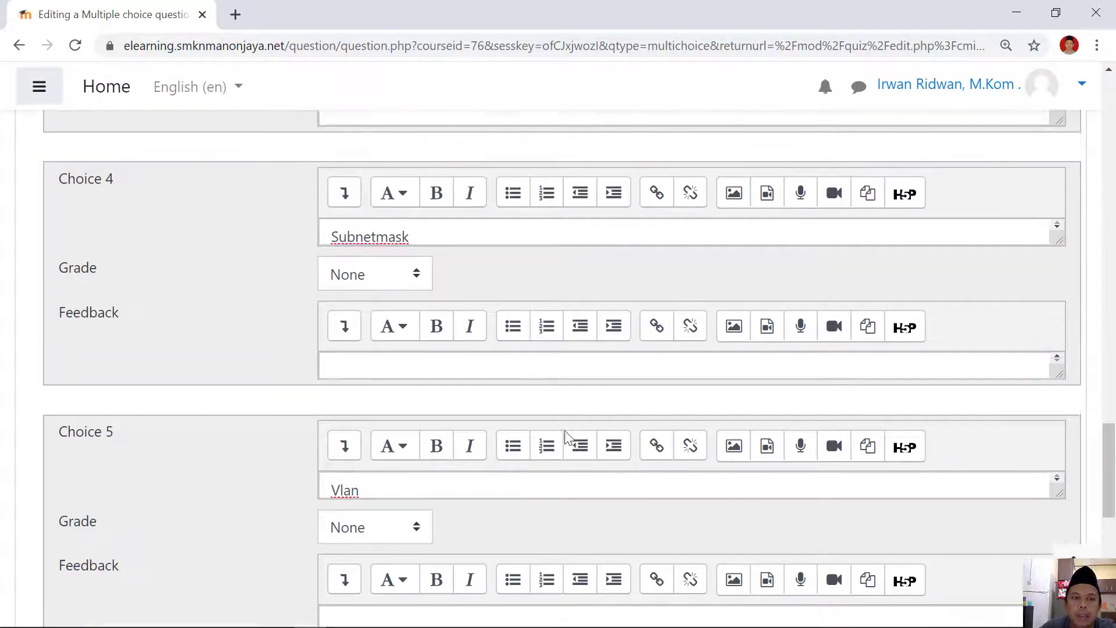
scroll(537, 383, up, 12)
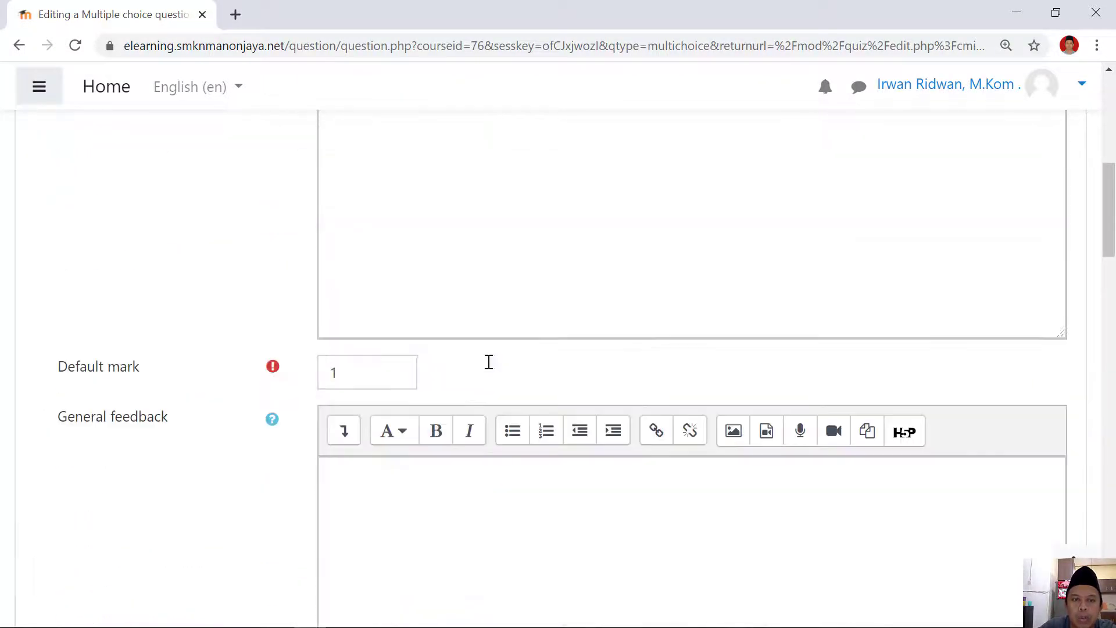
scroll(464, 345, up, 3)
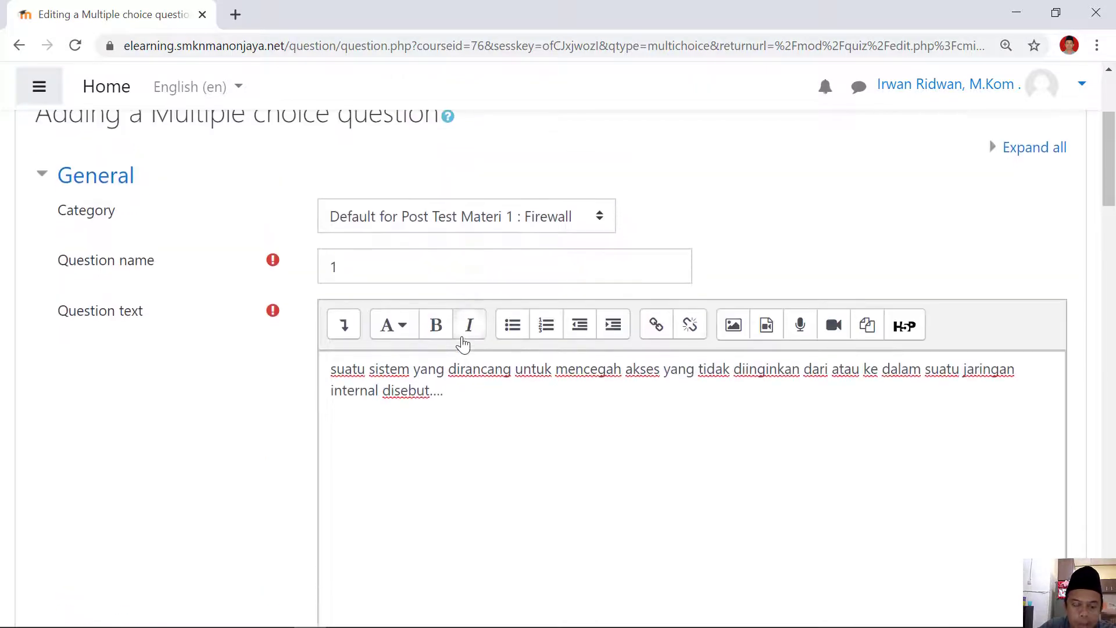
scroll(465, 343, down, 16)
scroll(462, 346, down, 20)
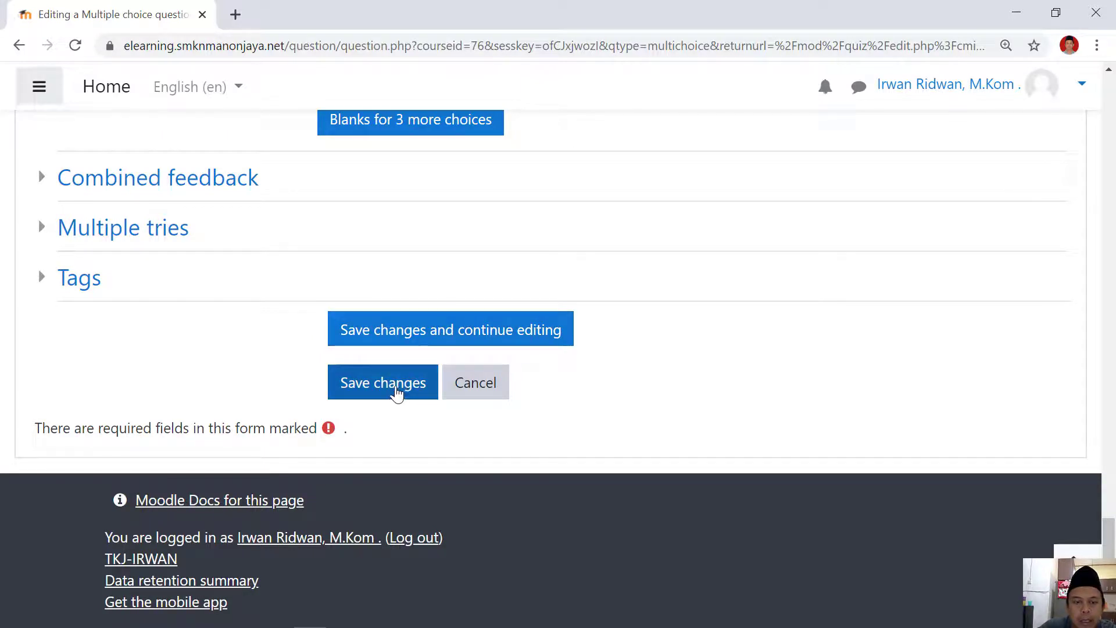
click(397, 389)
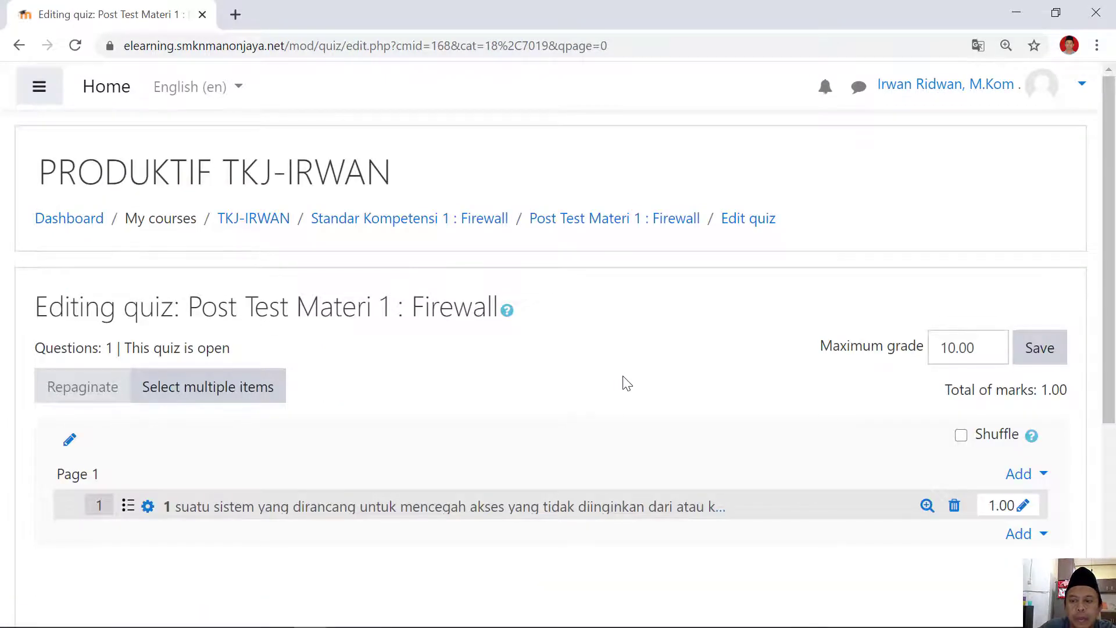
- Add a new Multiple choice question after the first question in the quiz and name it 2
scroll(626, 383, down, 3)
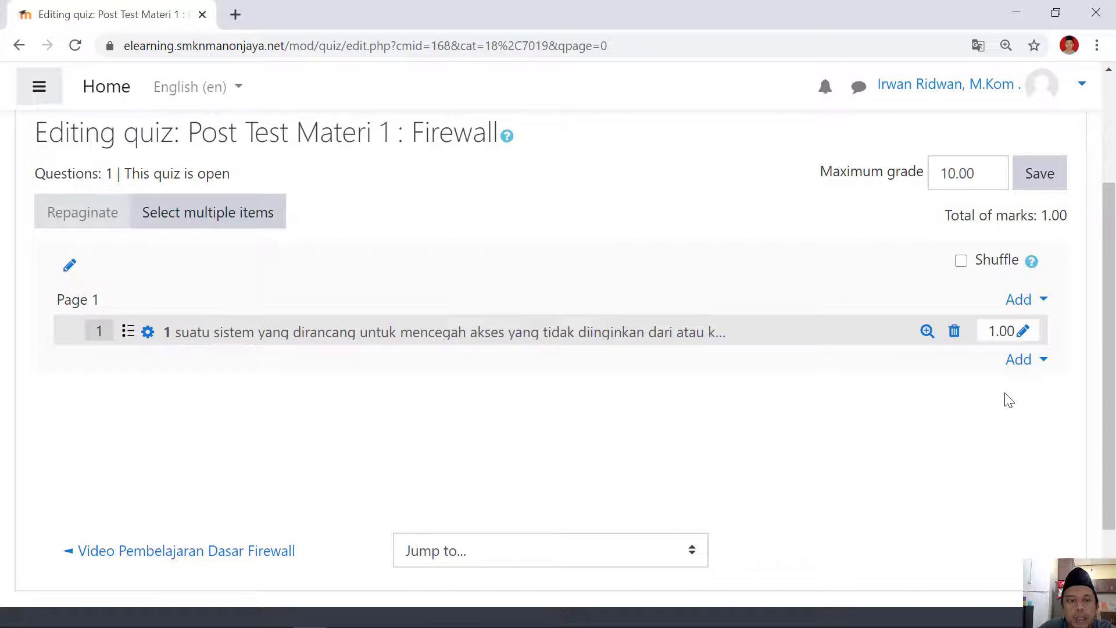
click(1043, 365)
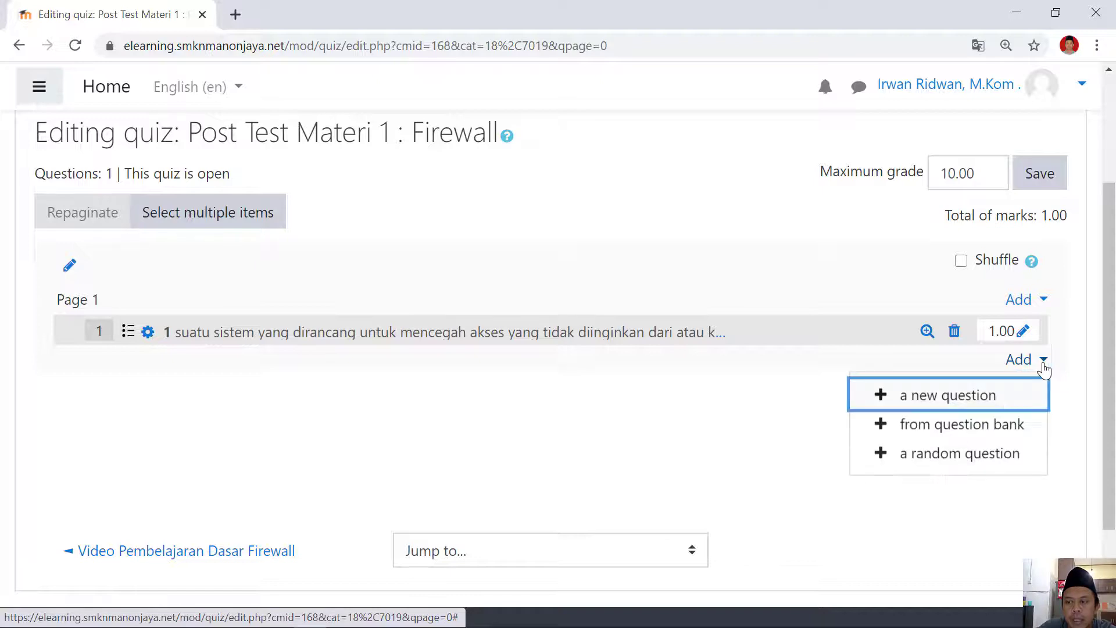
click(994, 390)
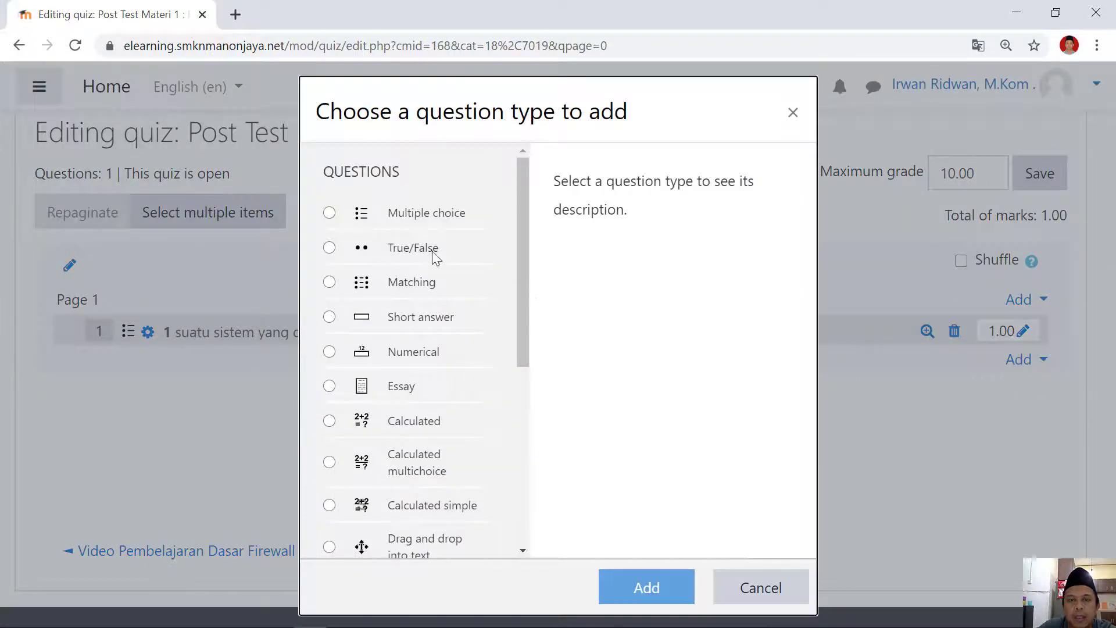
click(329, 213)
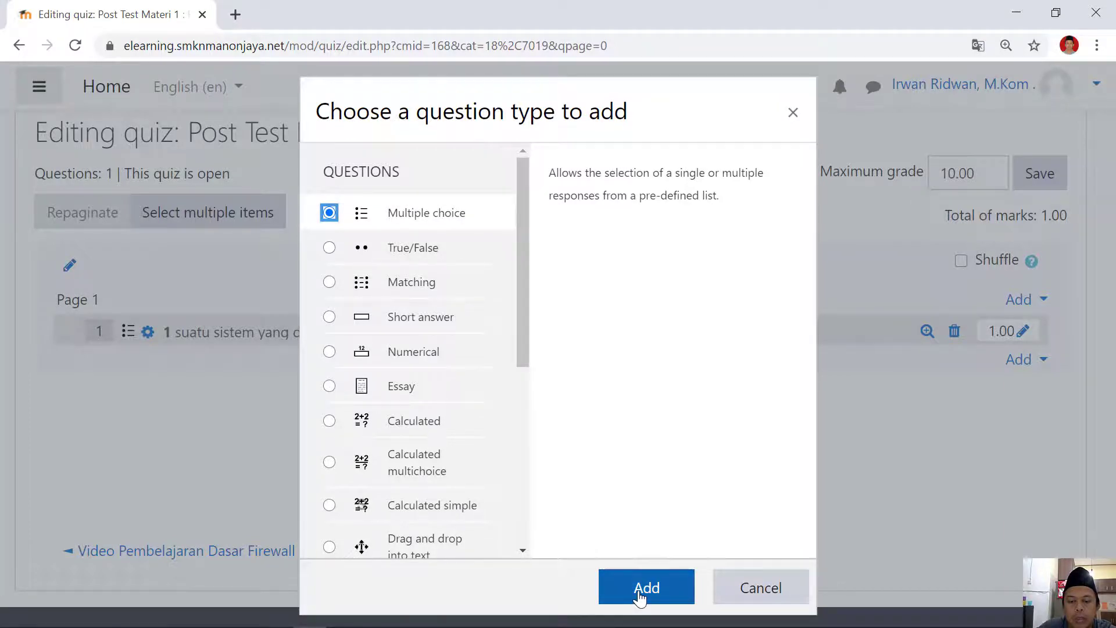
click(639, 594)
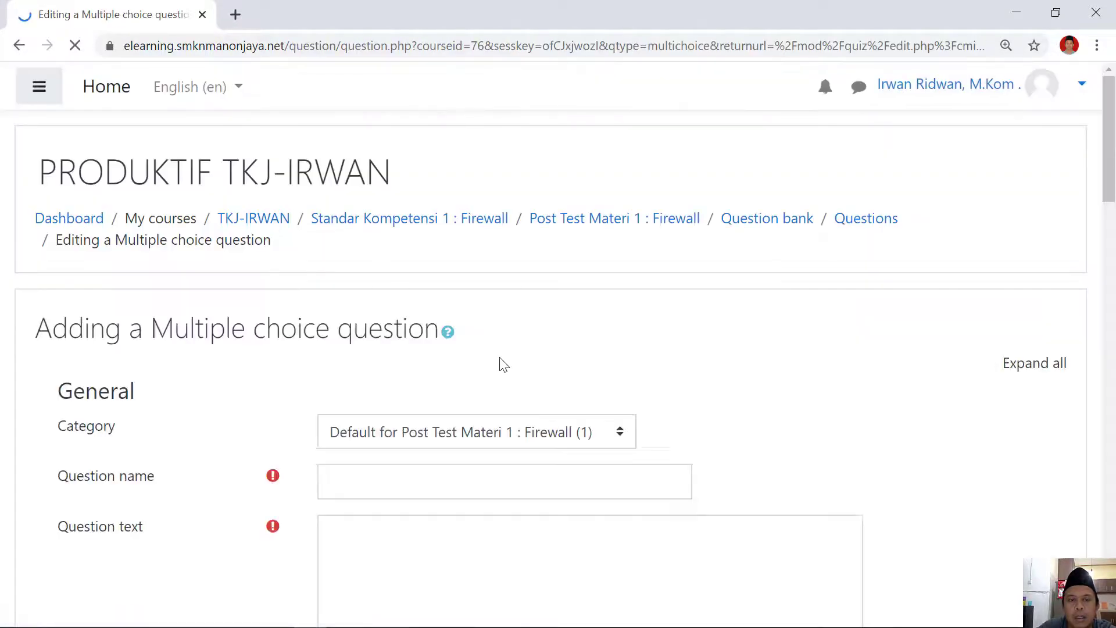
scroll(523, 407, down, 1)
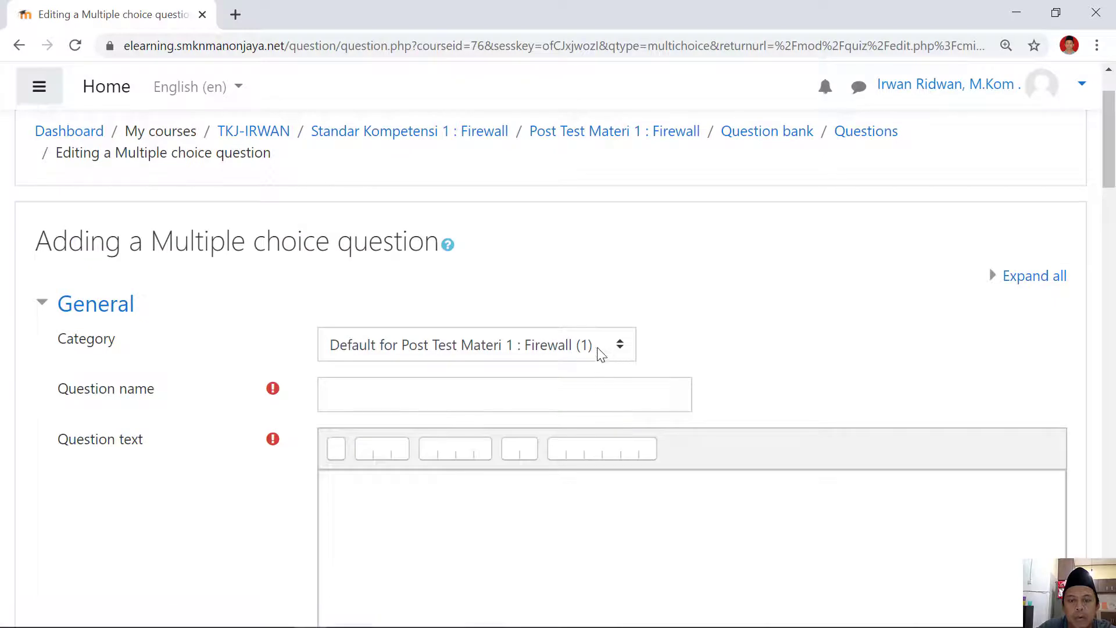
click(476, 391)
text(2)
- Copy the question "Berikut ini adalah fungsi dari Firewall, kecuali...." from the Word document soal1 into the question text
click(448, 525)
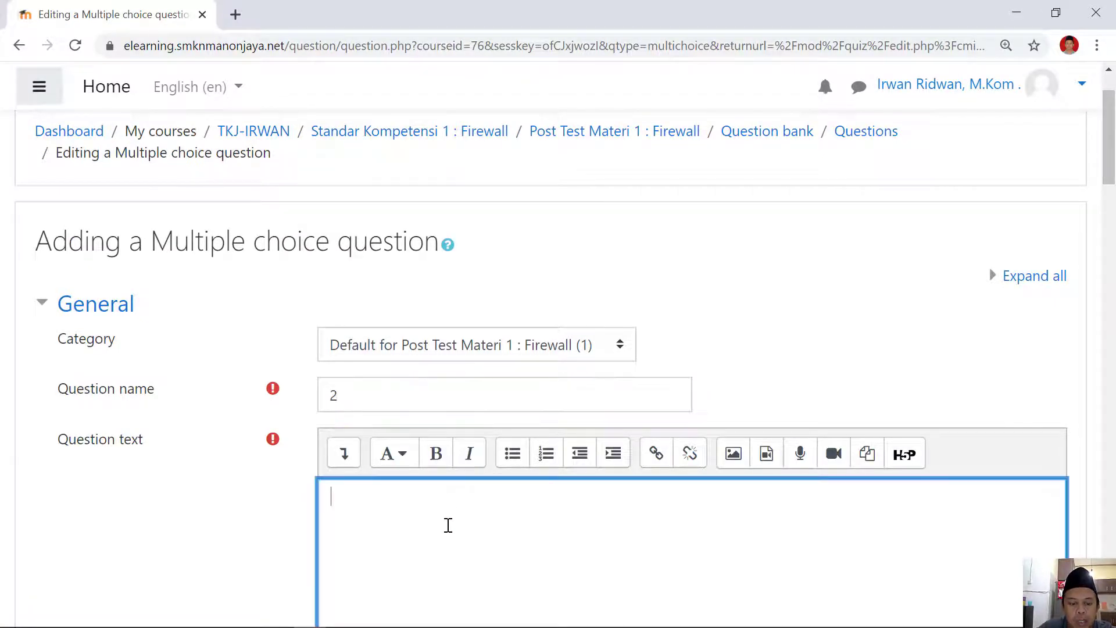
key(alt+Tab)
scroll(516, 394, down, 1)
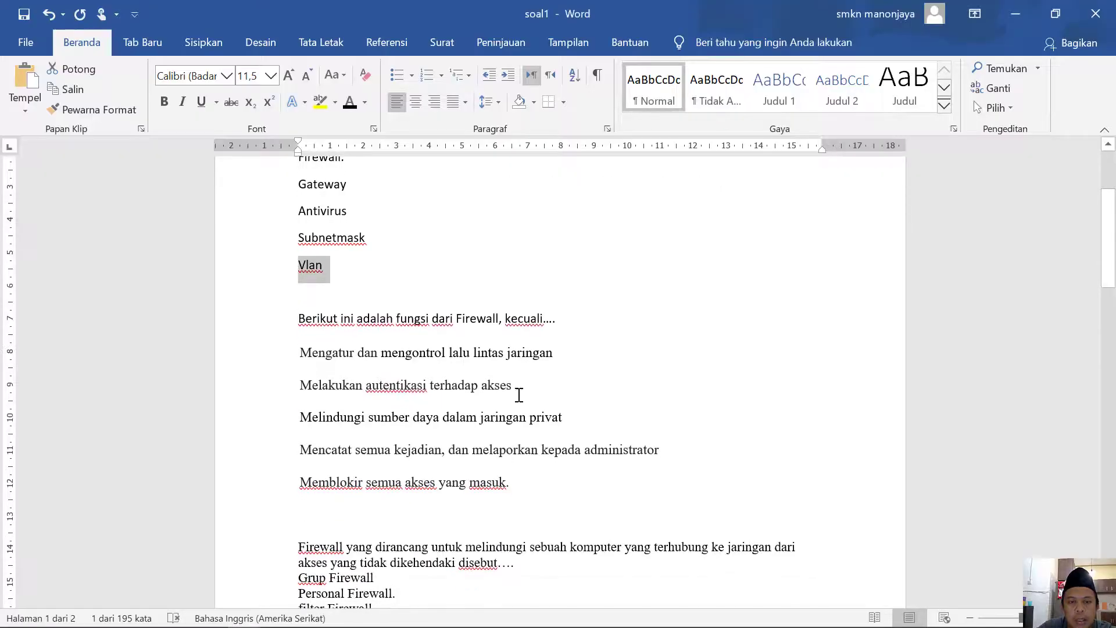
drag(488, 318, 305, 318)
key(ctrl+c)
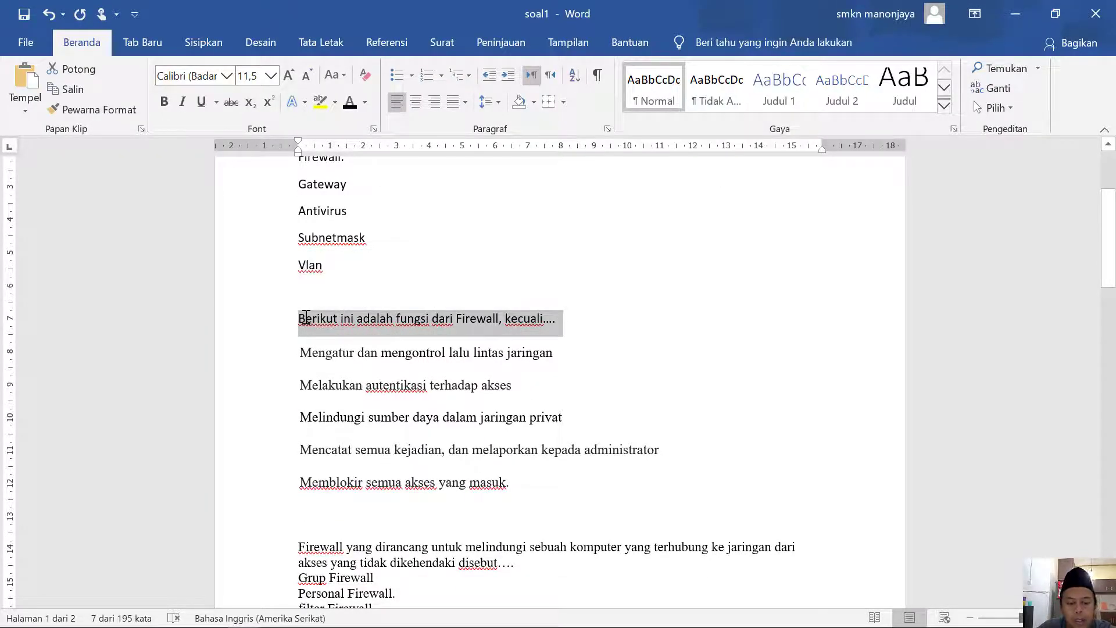
key(alt+Tab)
click(383, 509)
key(ctrl+v)
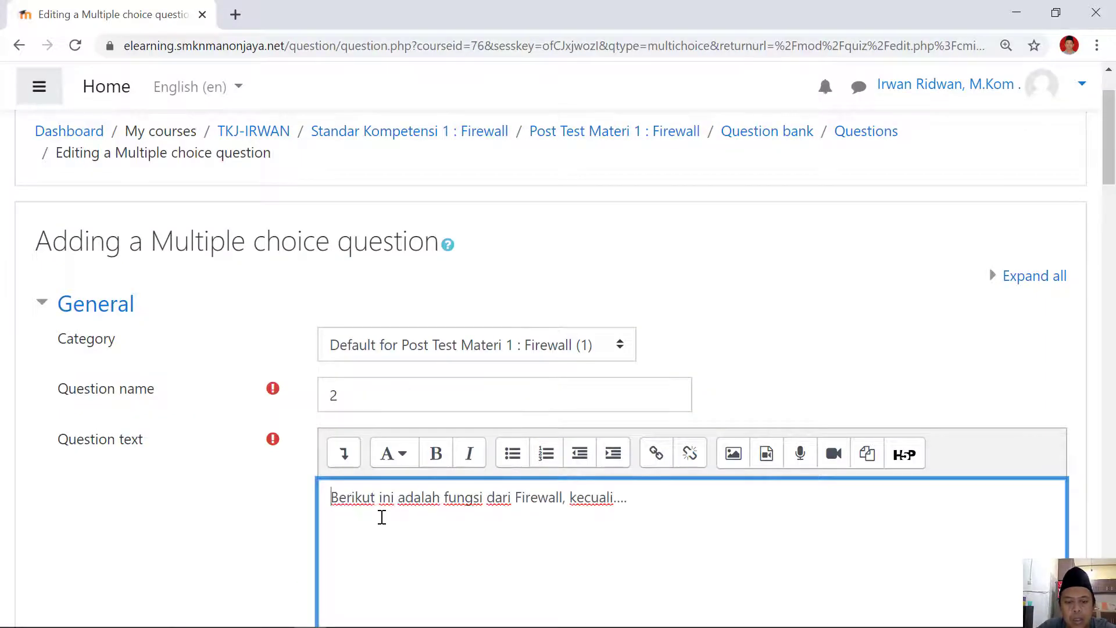
- Copy the answer "Mengatur dan mengontrol lalu lintas jaringan" from the Word document soal1 into Choice 1
scroll(383, 512, down, 10)
scroll(397, 507, down, 7)
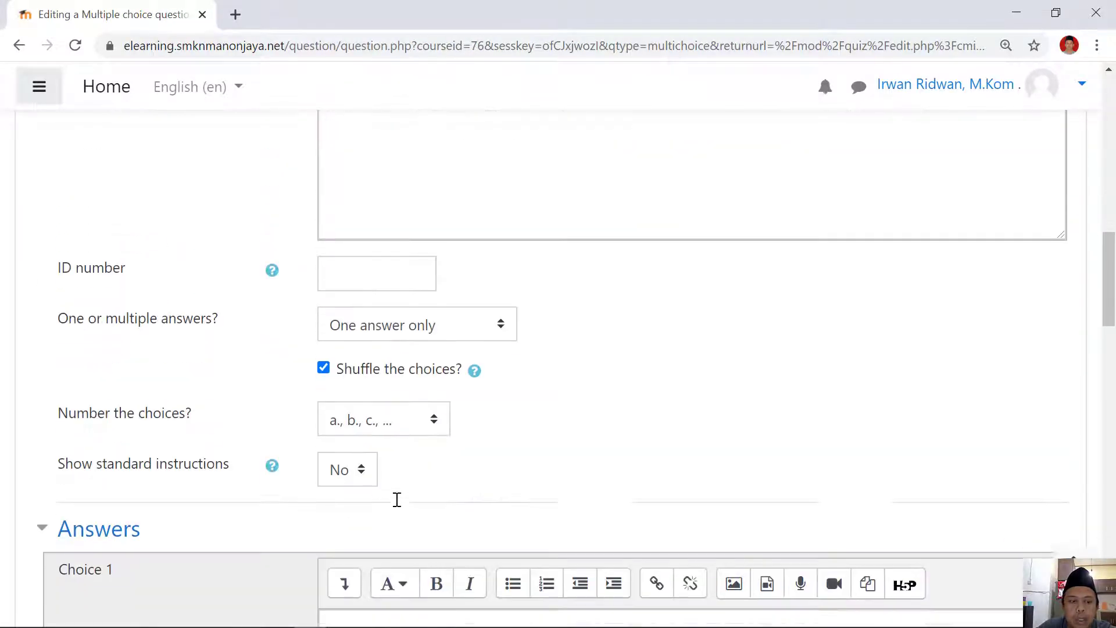
click(340, 432)
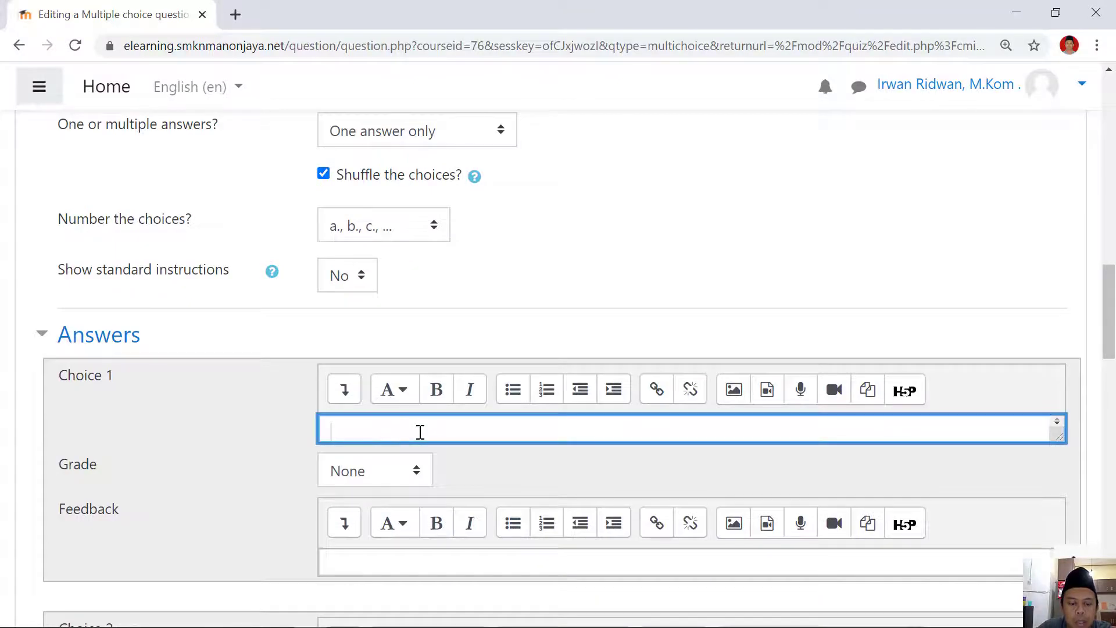
key(alt+Tab)
scroll(501, 332, down, 1)
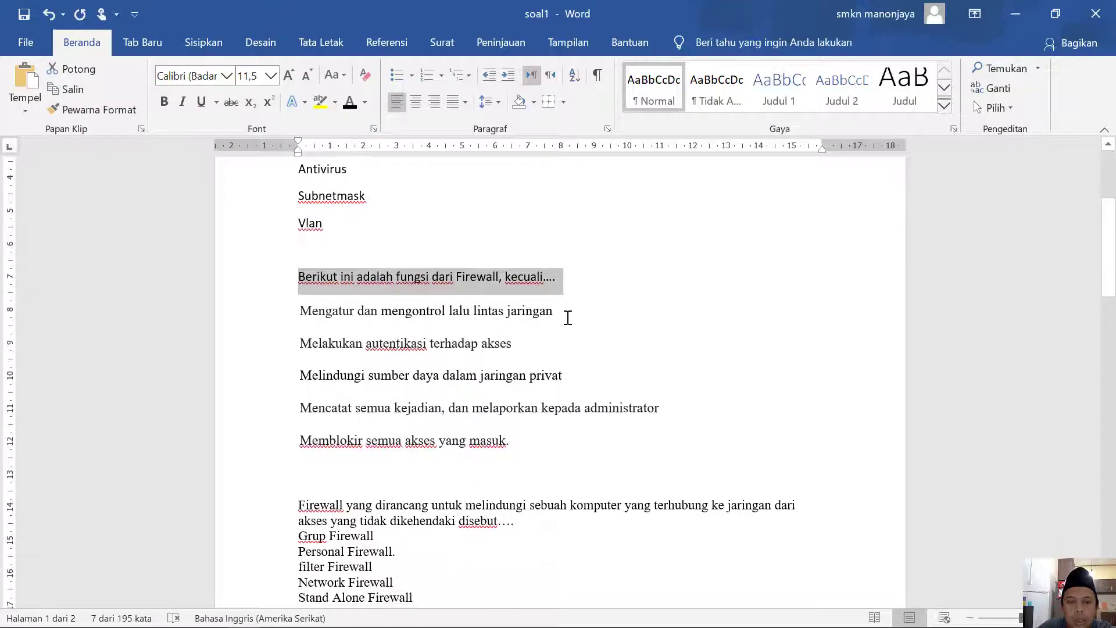
drag(555, 315, 302, 315)
key(ctrl+c)
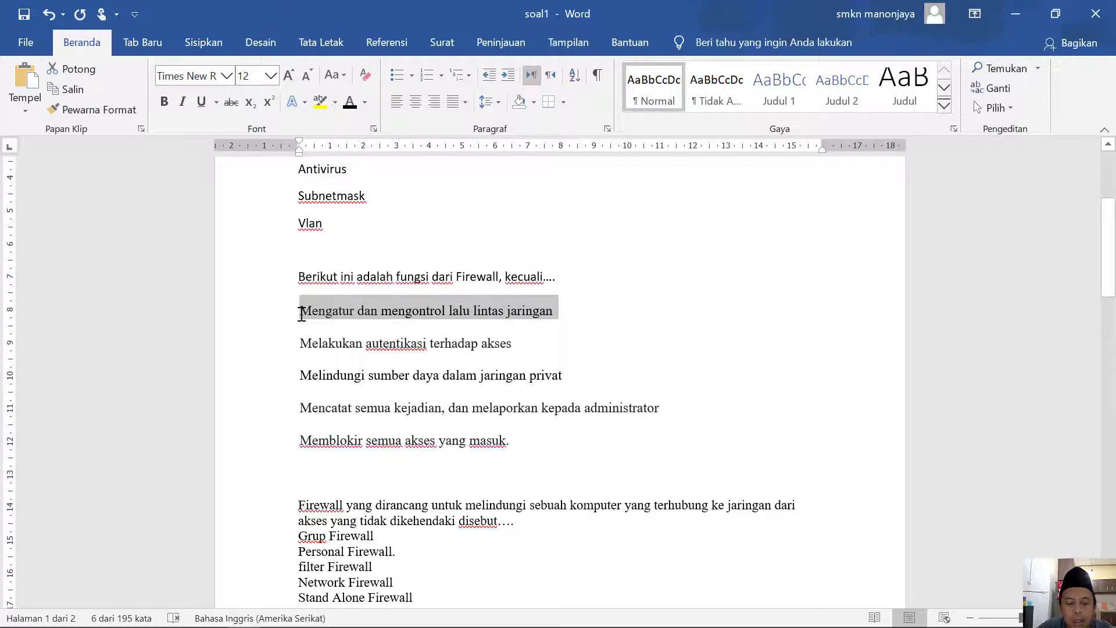
key(alt+Tab)
scroll(348, 308, down, 1)
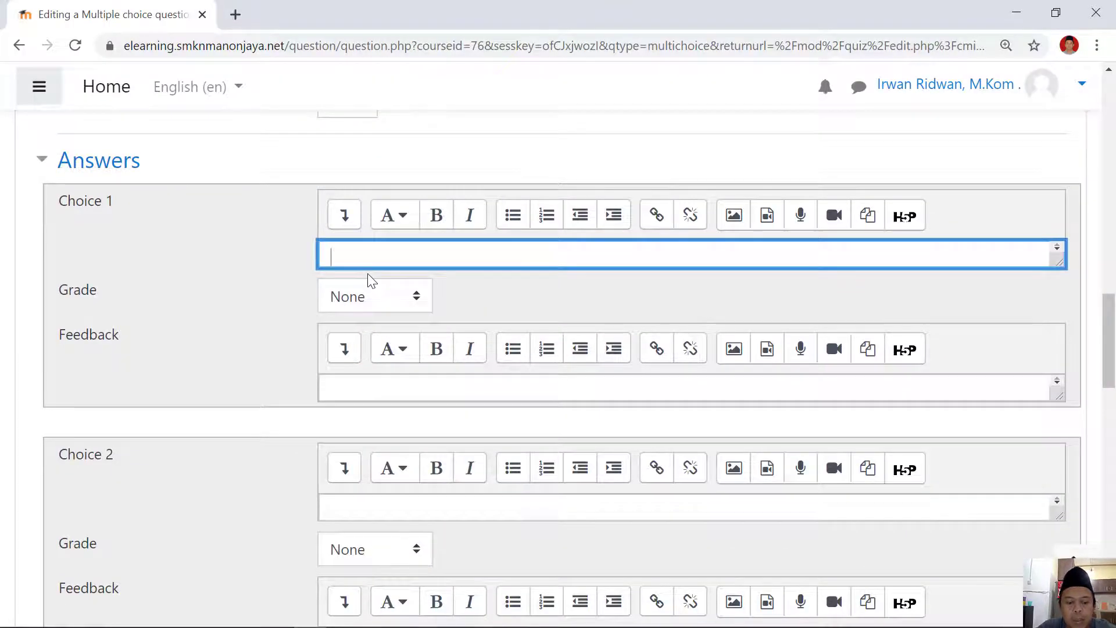
key(ctrl+v)
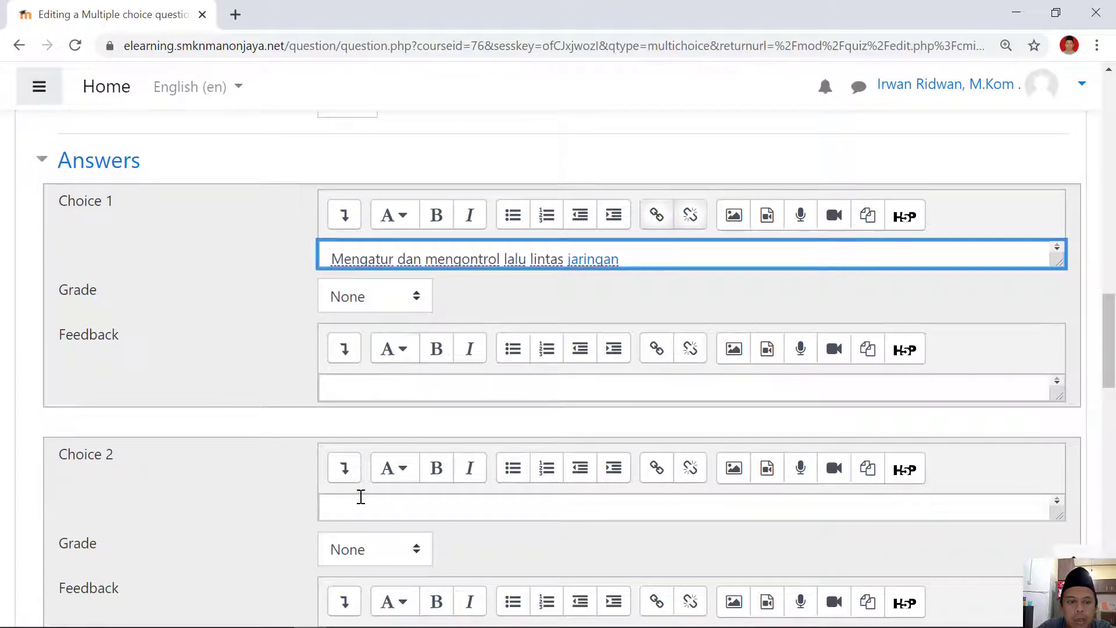
- Copy the answer "Melakukan autentikasi terhadap akses" from the Word document soal1 into Choice 2
click(360, 498)
key(alt+Tab)
scroll(500, 311, down, 1)
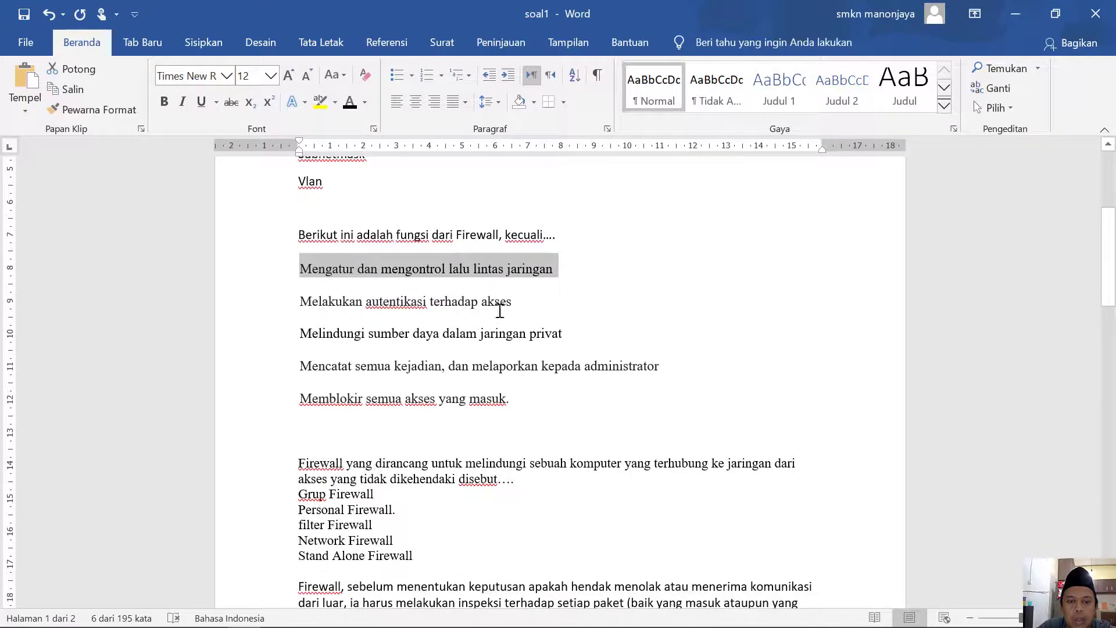
drag(511, 298, 321, 296)
key(ctrl+c)
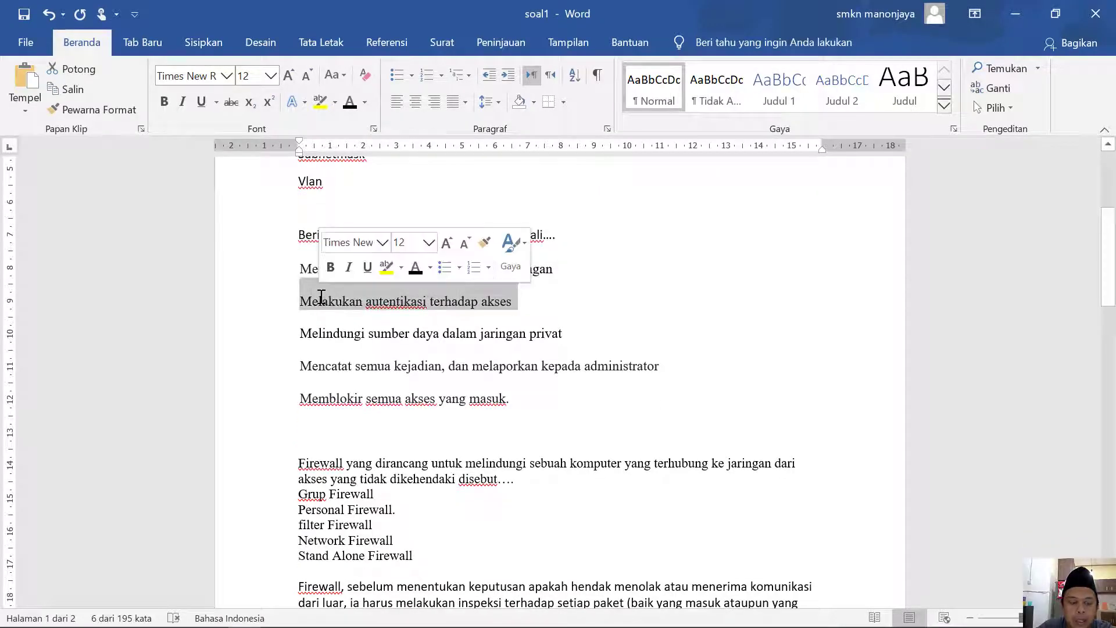
key(alt+Tab)
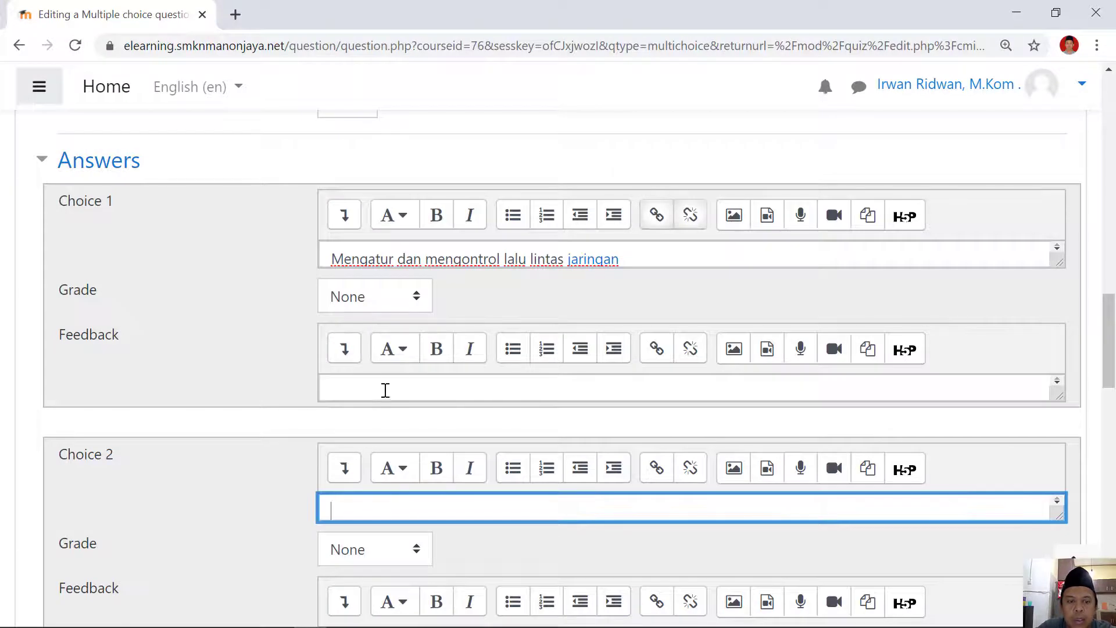
key(ctrl+v)
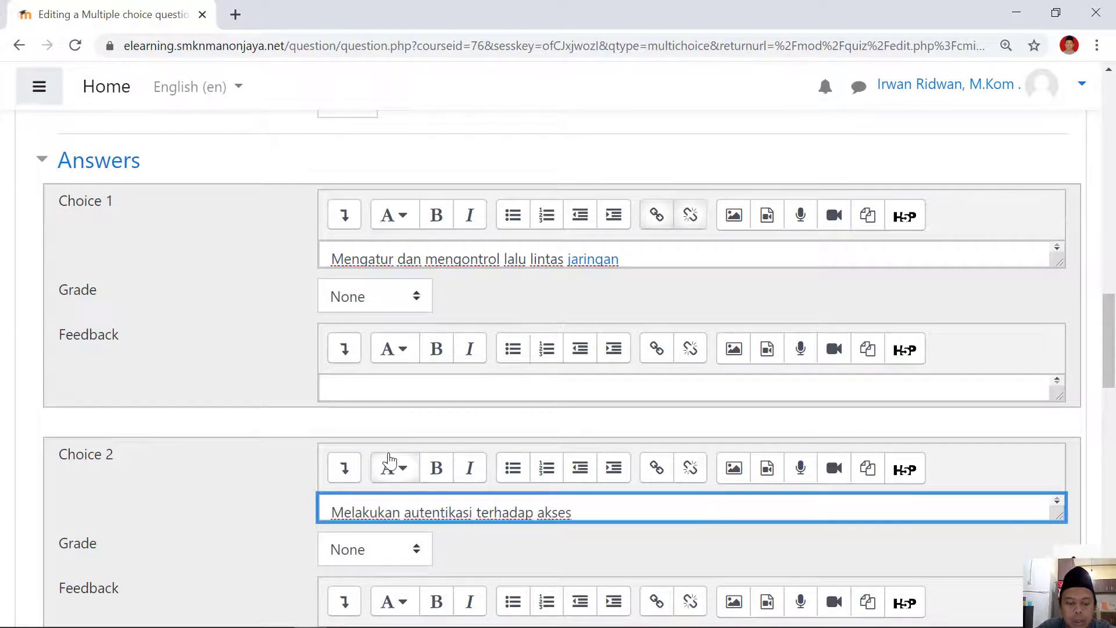
- Try to copy the answer "Melindungi sumber daya dalam jaringan privat" from the Word document soal1 into Choice 3, and undo the paste
scroll(389, 459, down, 1)
scroll(392, 453, down, 2)
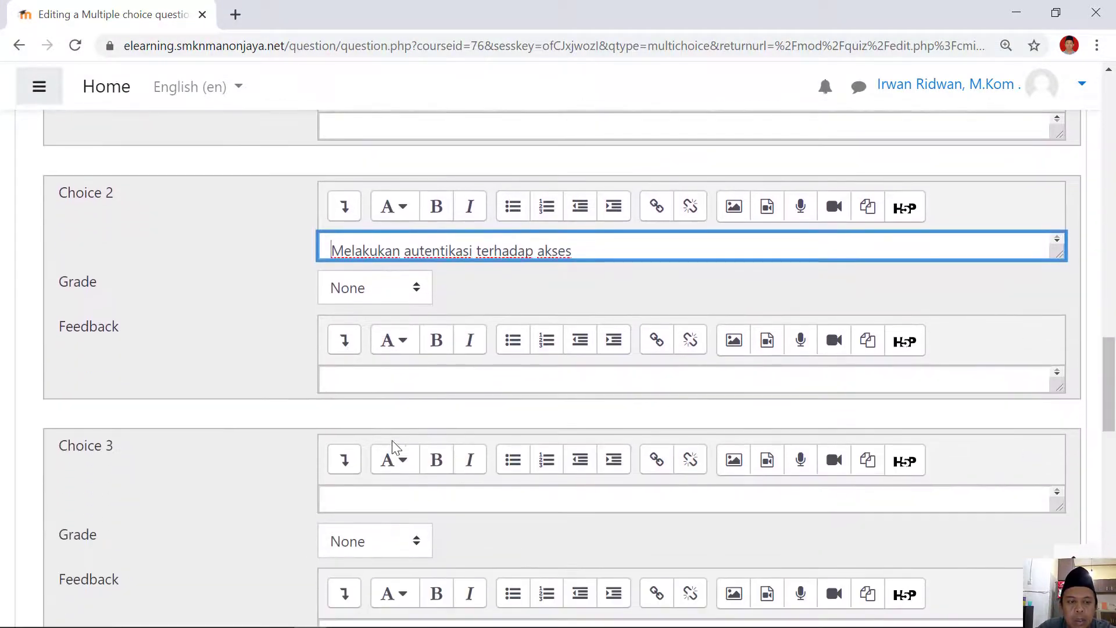
click(376, 498)
key(alt+Tab)
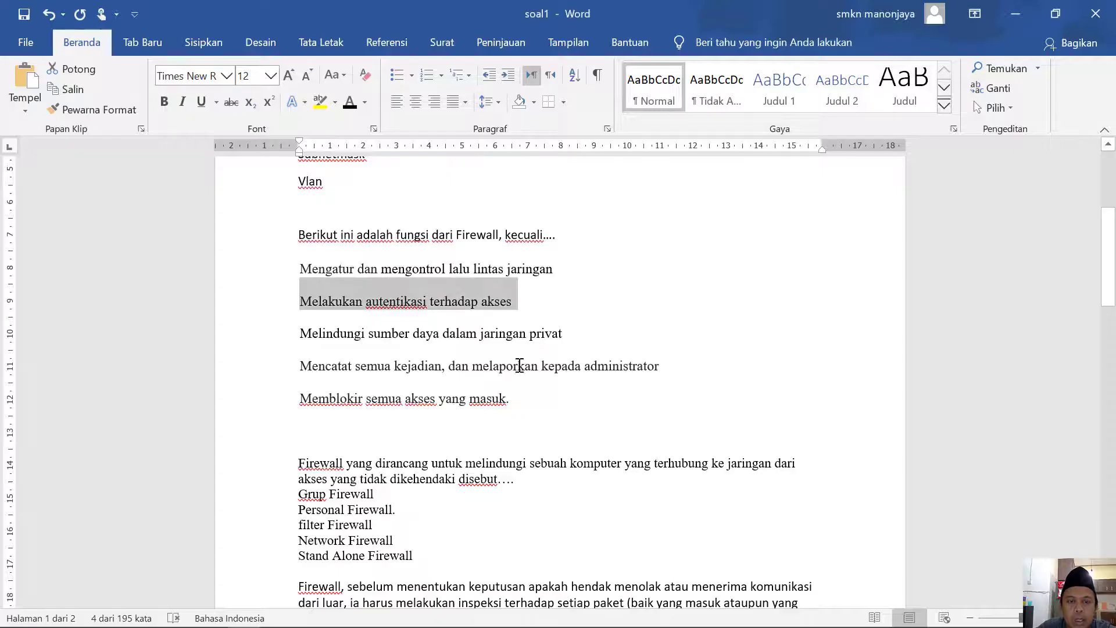
drag(565, 336, 302, 339)
key(ctrl+c)
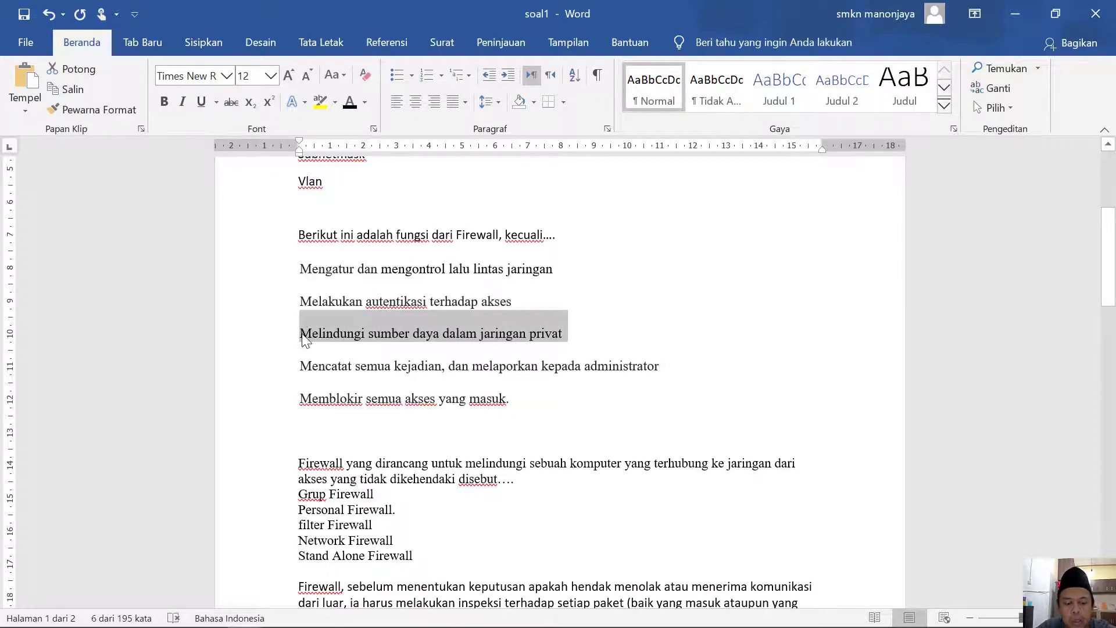
key(alt+Tab)
scroll(301, 338, down, 2)
click(355, 409)
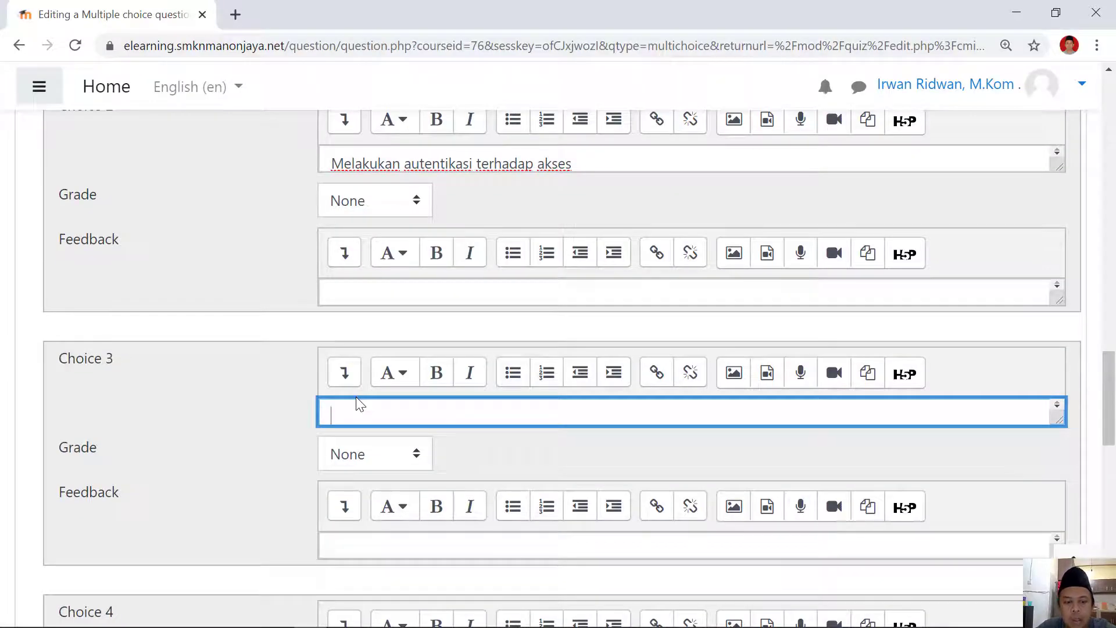
key(ctrl+v)
key(ctrl+z)
scroll(374, 476, down, 2)
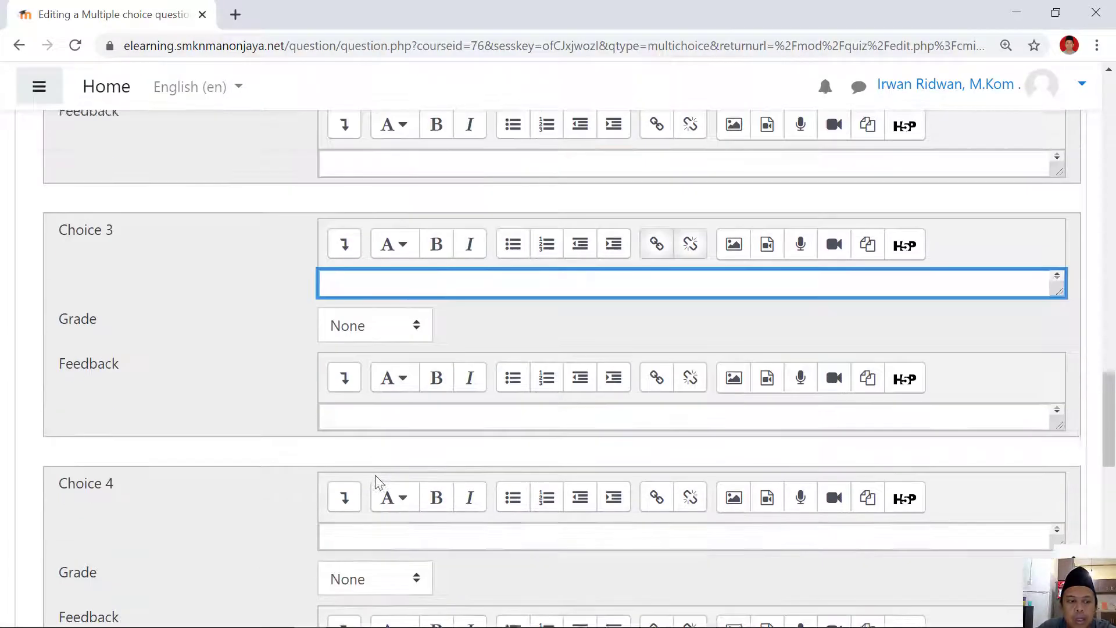
- Copy the answer "Mencatat semua kejadian, dan melaporkan kepada administrator" from the Word document soal1 into Choice 4
scroll(375, 475, down, 1)
click(382, 485)
key(alt+Tab)
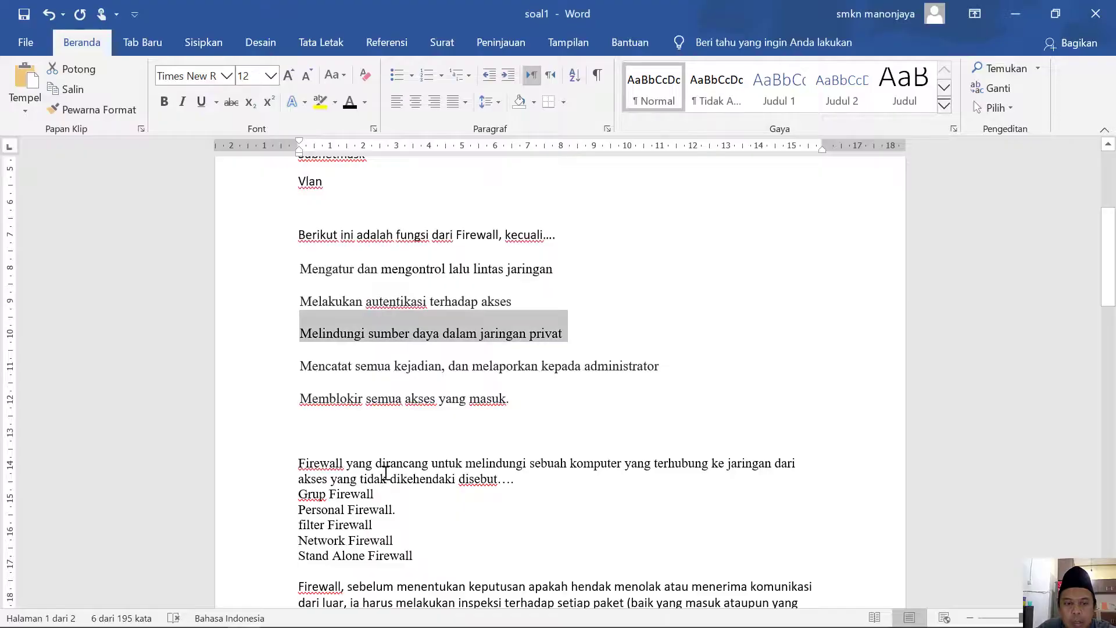
drag(676, 372, 323, 366)
key(ctrl+c)
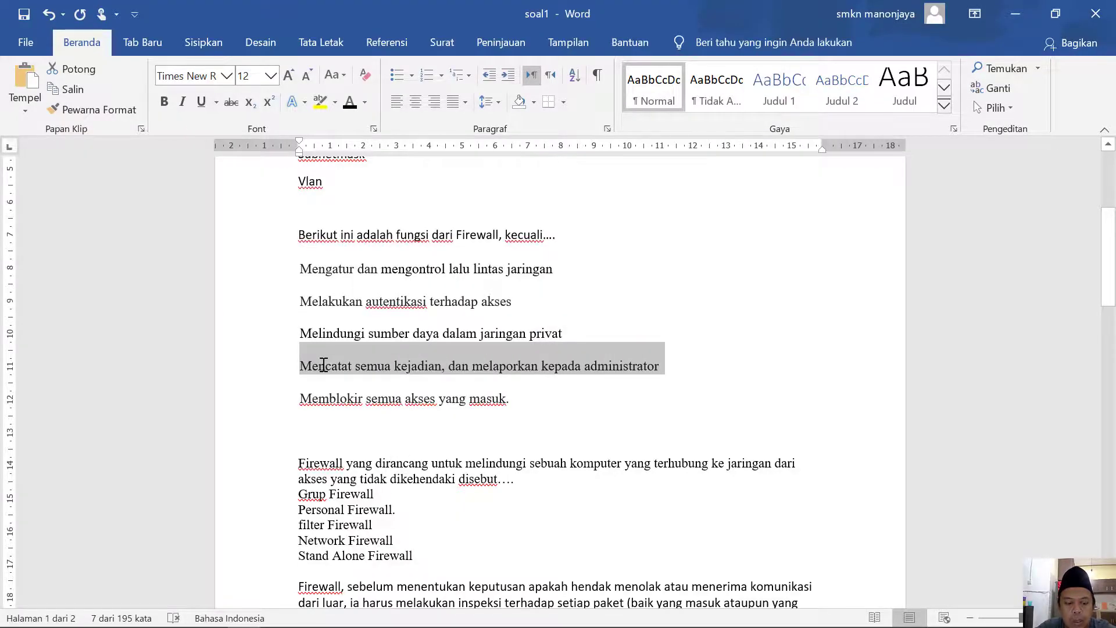
key(alt+Tab)
scroll(360, 406, down, 2)
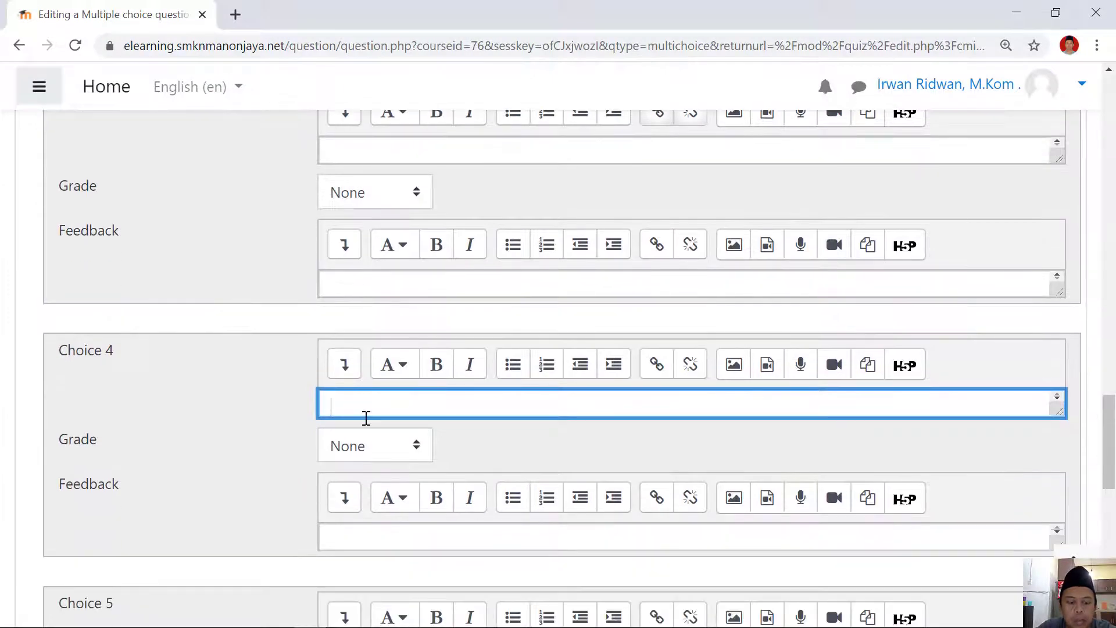
key(ctrl+v)
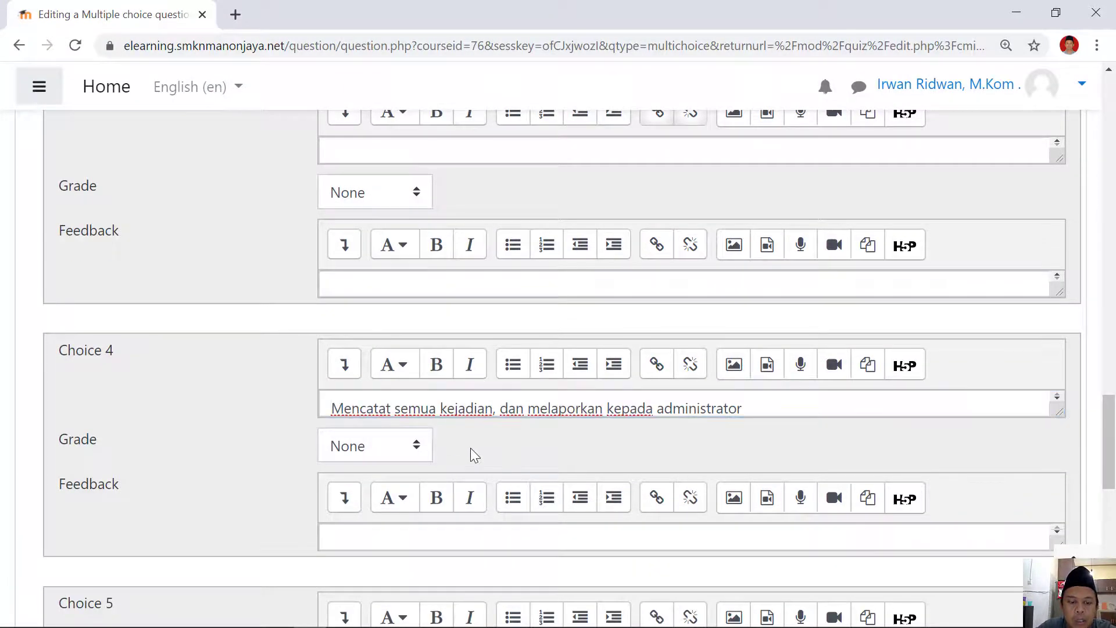
- Copy the answer "Memblokir semua akses yang masuk" from the Word document soal1 into Choice 5
key(alt+Tab)
scroll(471, 373, down, 2)
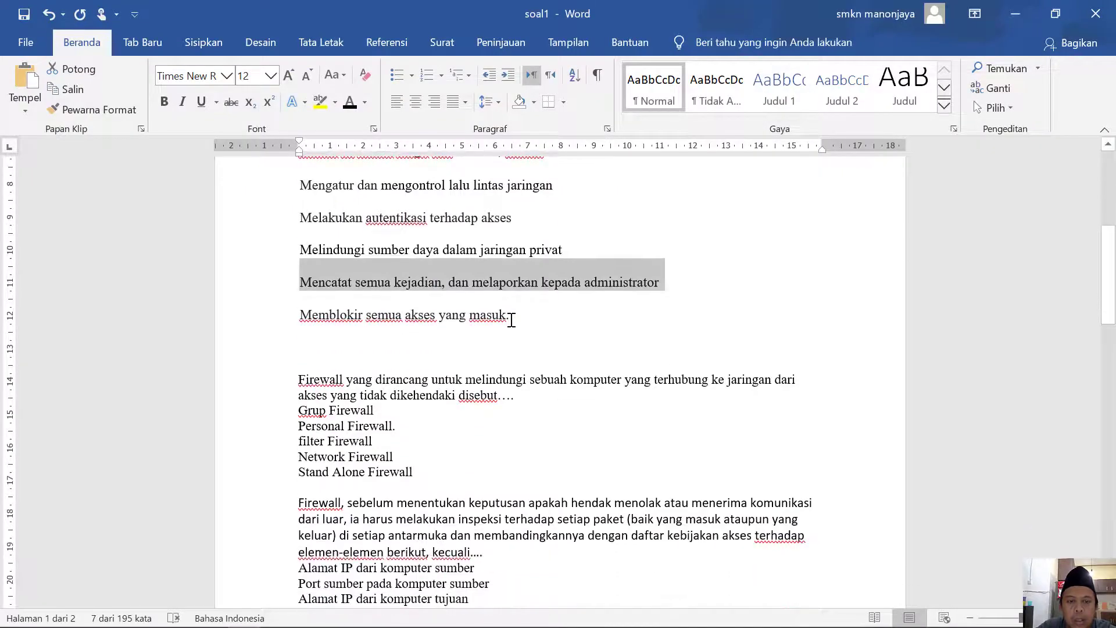
drag(506, 315, 330, 322)
key(ctrl+c)
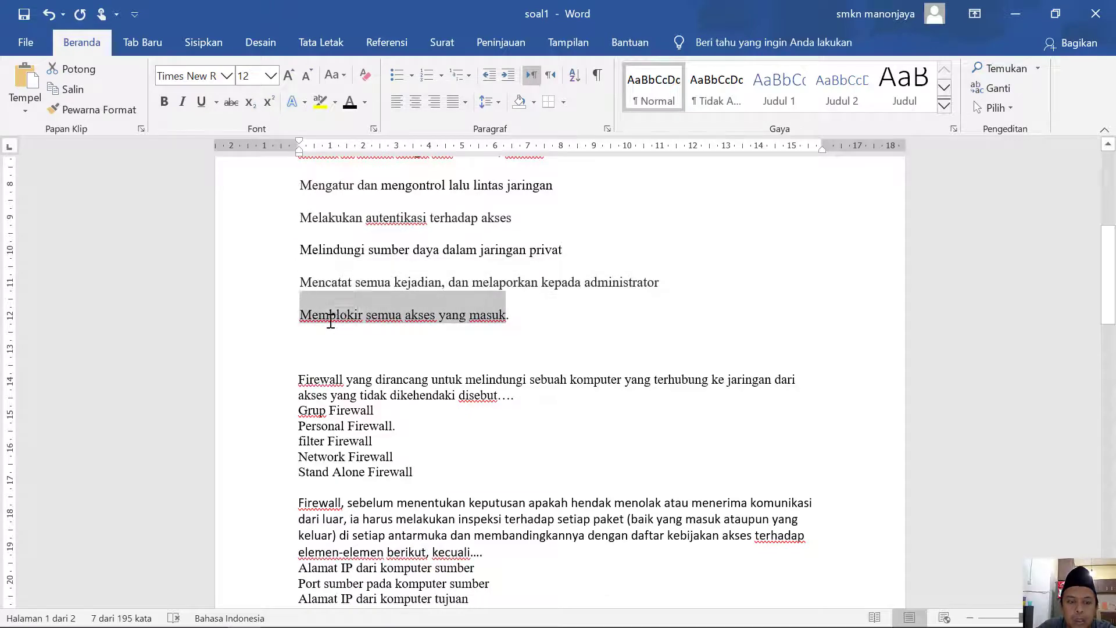
key(alt+Tab)
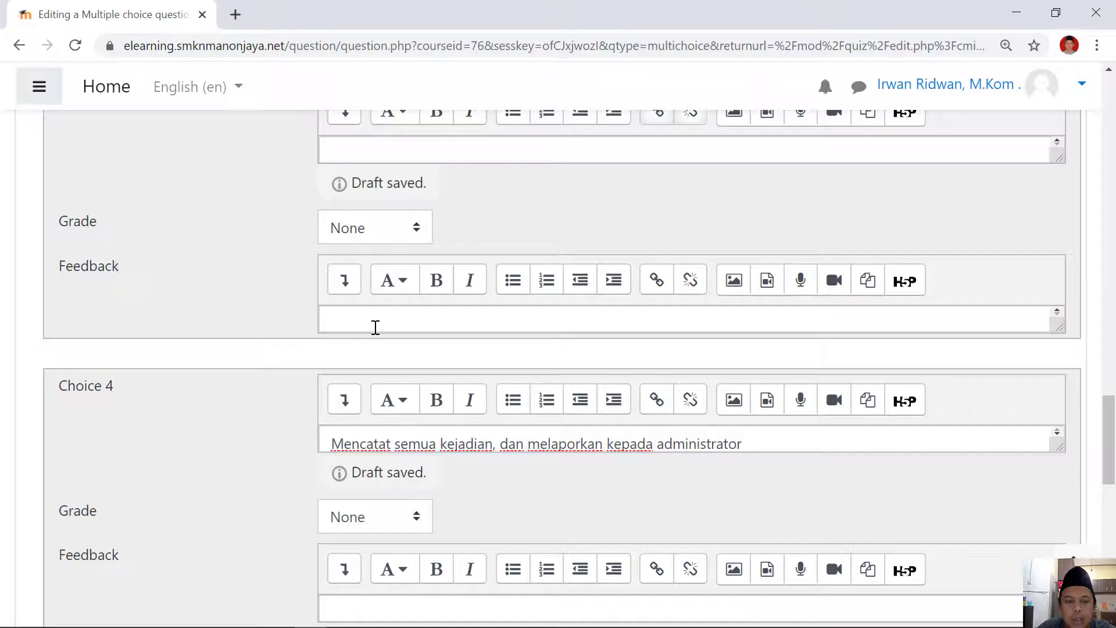
scroll(378, 331, down, 2)
scroll(385, 355, down, 2)
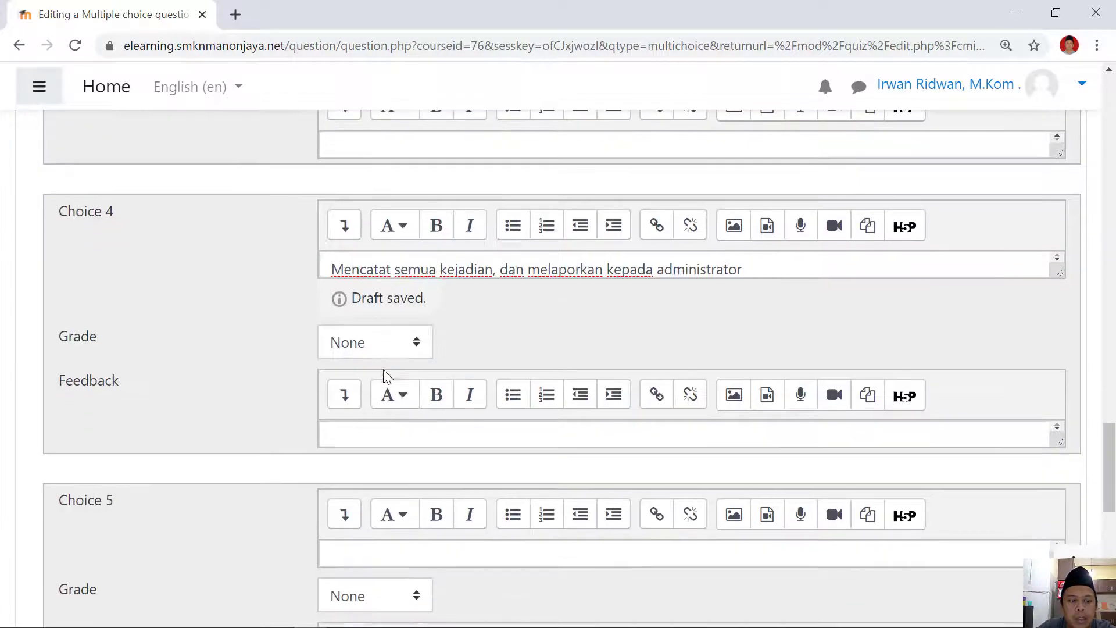
click(374, 552)
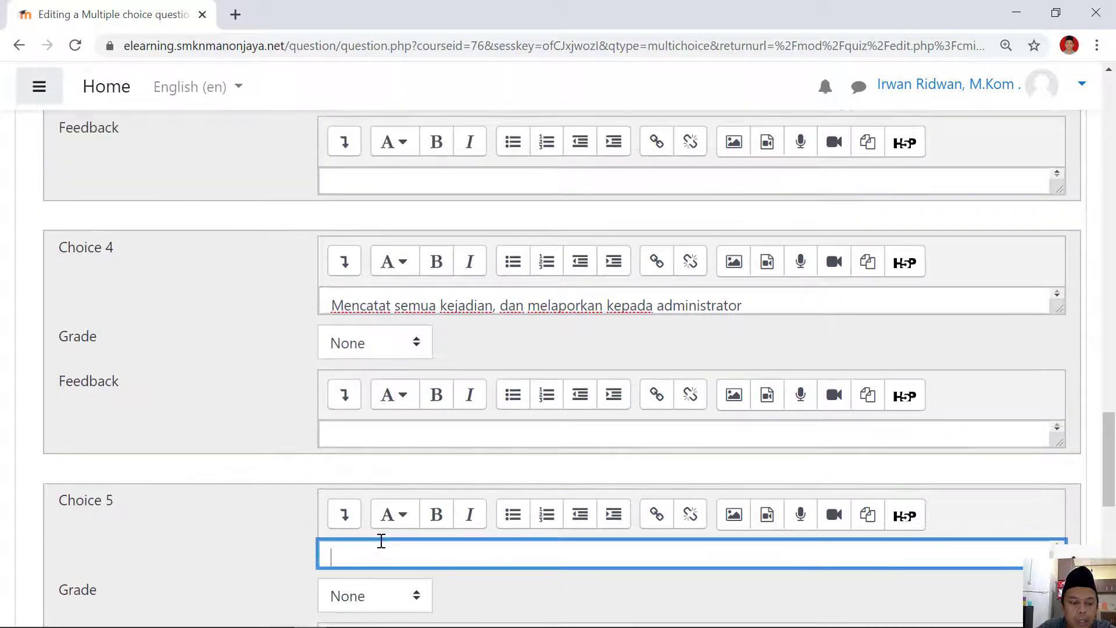
key(ctrl+v)
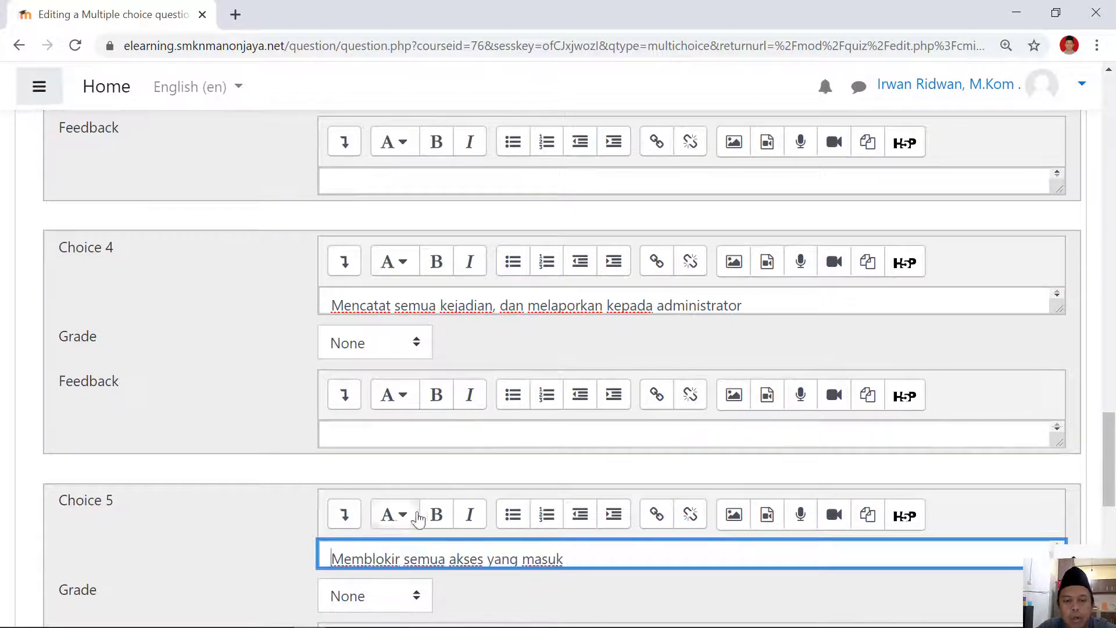
click(273, 529)
- Set the grade of Choice 5 to 100% and save the question
scroll(302, 430, down, 4)
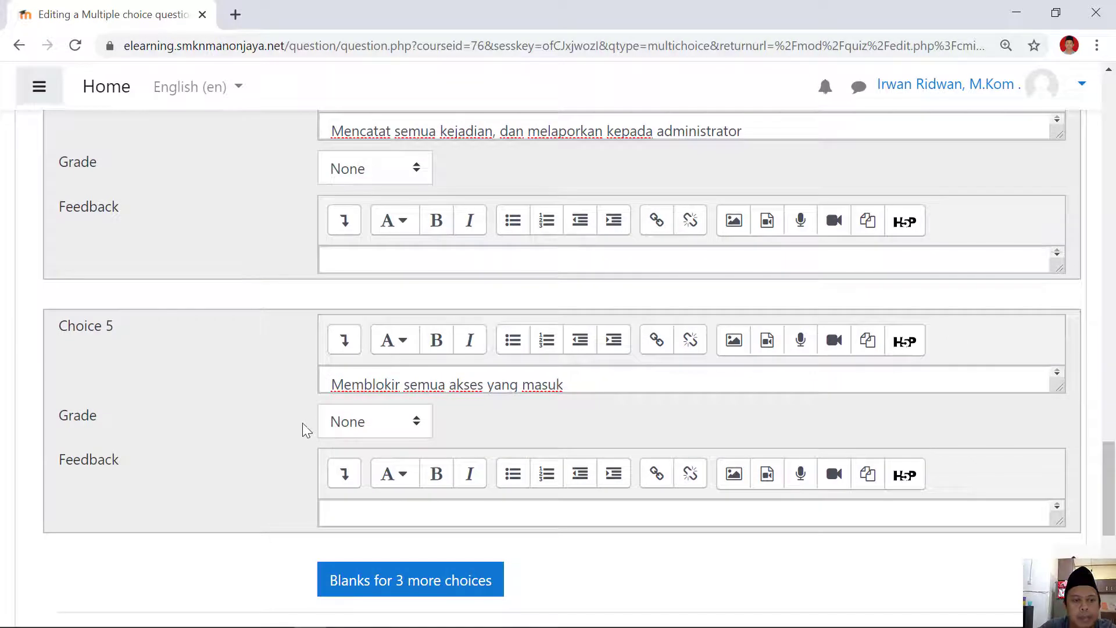
click(422, 424)
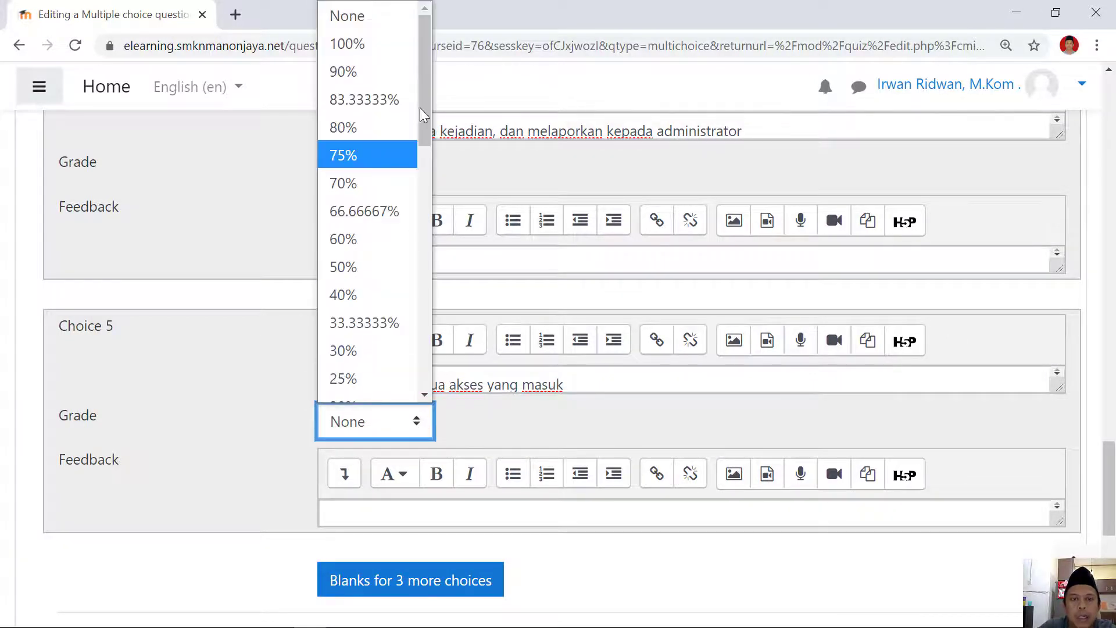
click(372, 43)
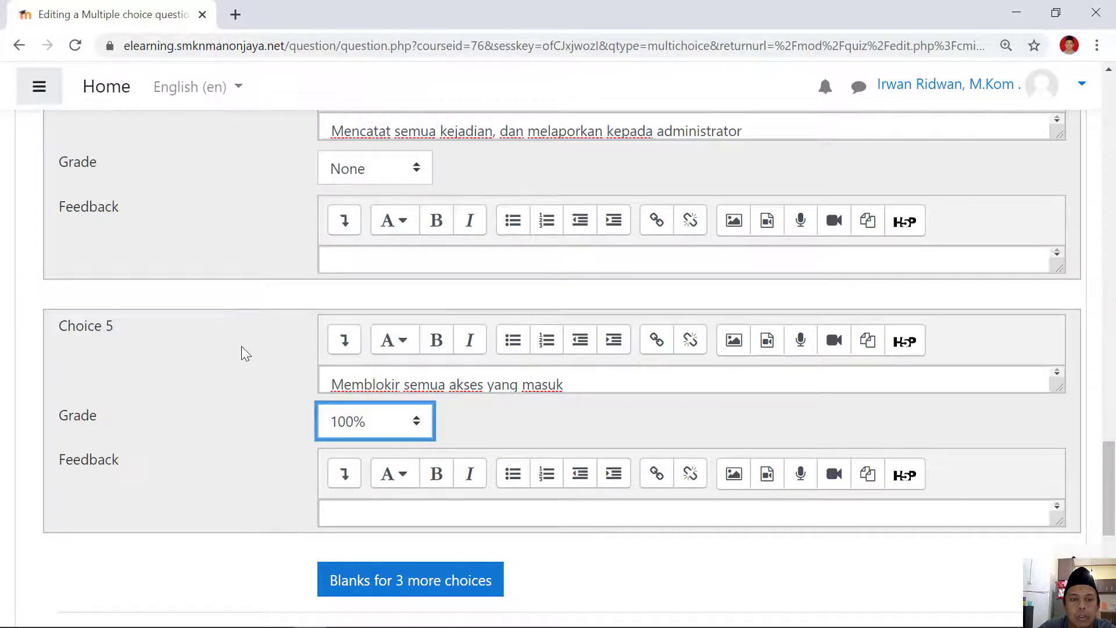
click(325, 395)
scroll(479, 417, down, 3)
scroll(478, 417, down, 5)
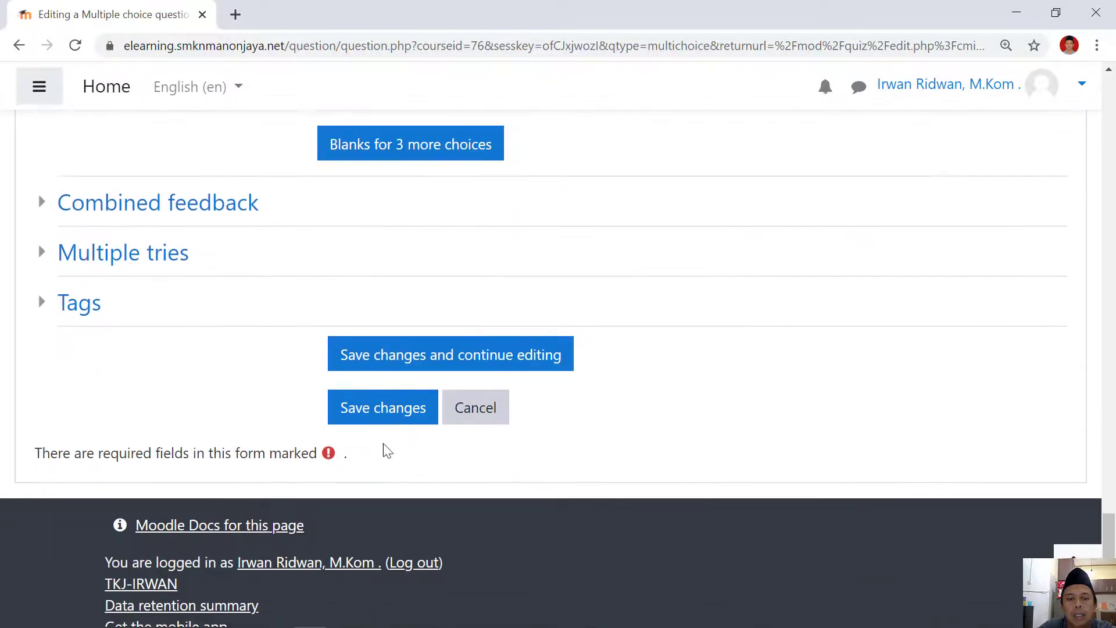
click(390, 417)
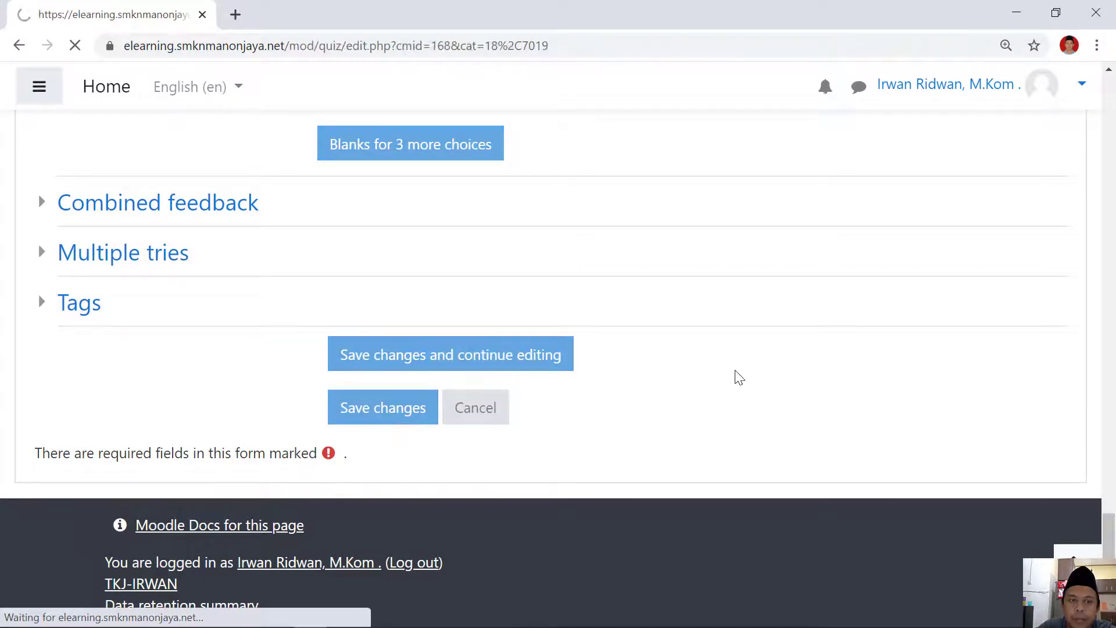
- Open the options for adding another question at the end of the quiz, after question 2
scroll(735, 375, down, 3)
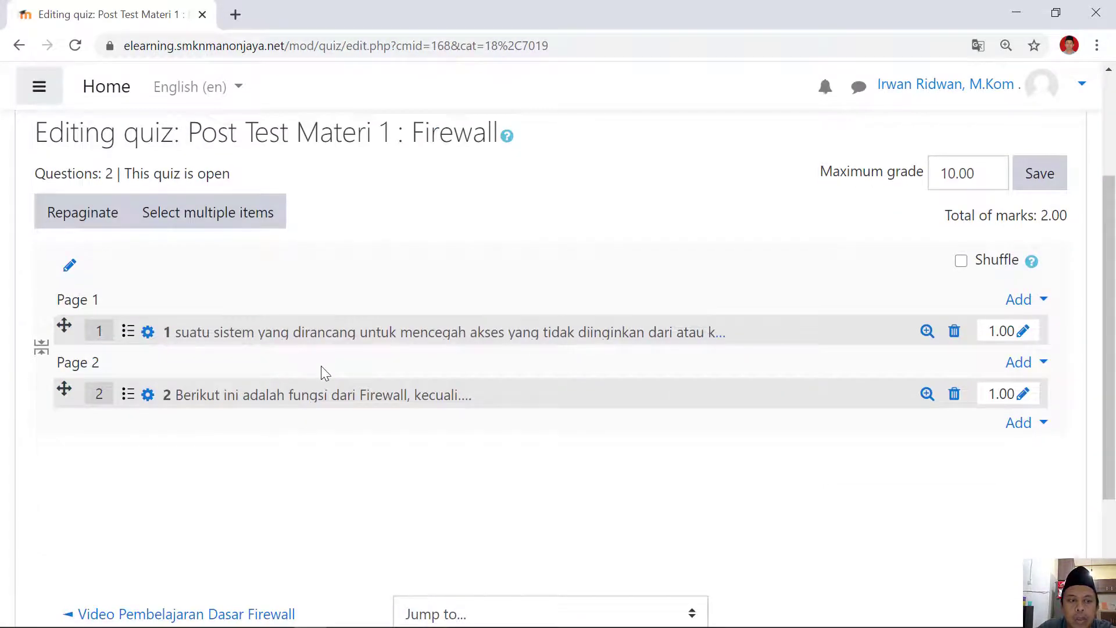
click(1042, 428)
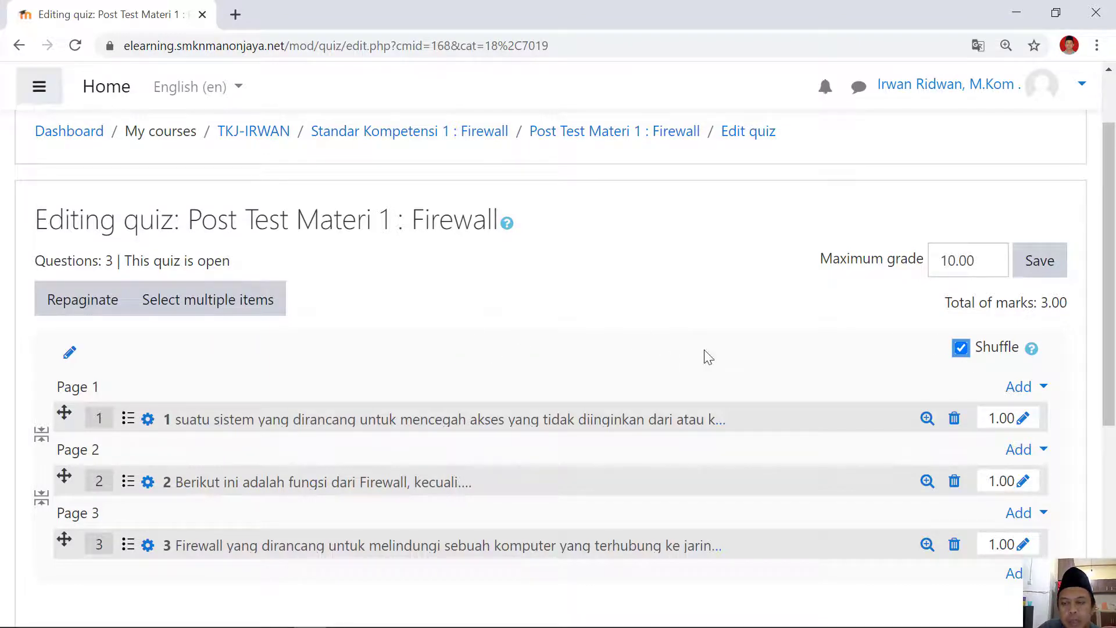
- Set the quiz's maximum grade to 100.00 and save it
click(954, 261)
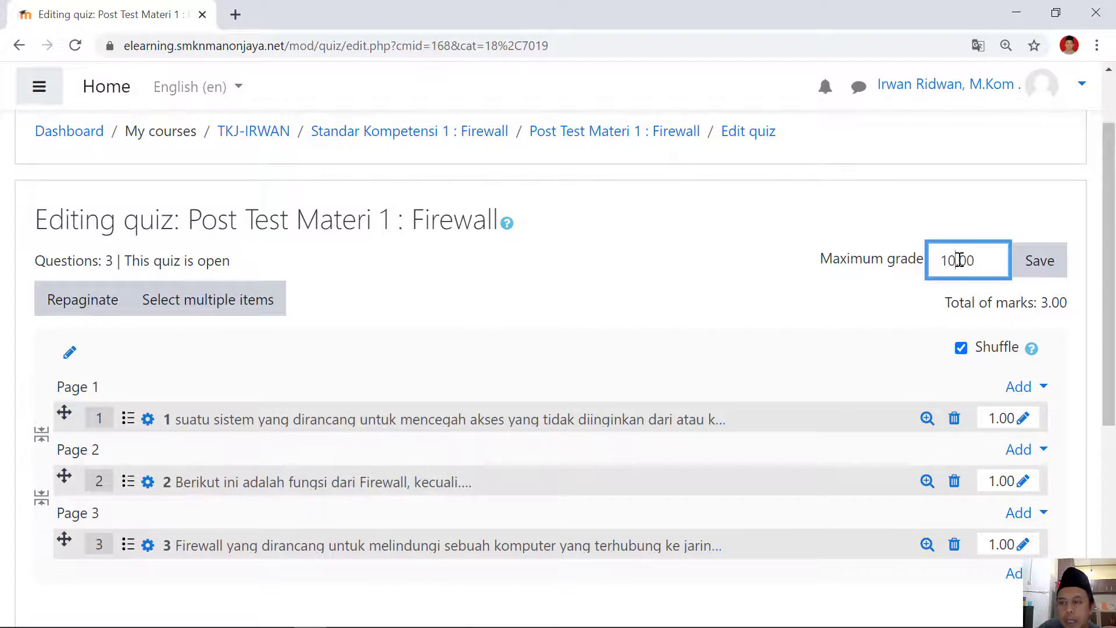
text(0)
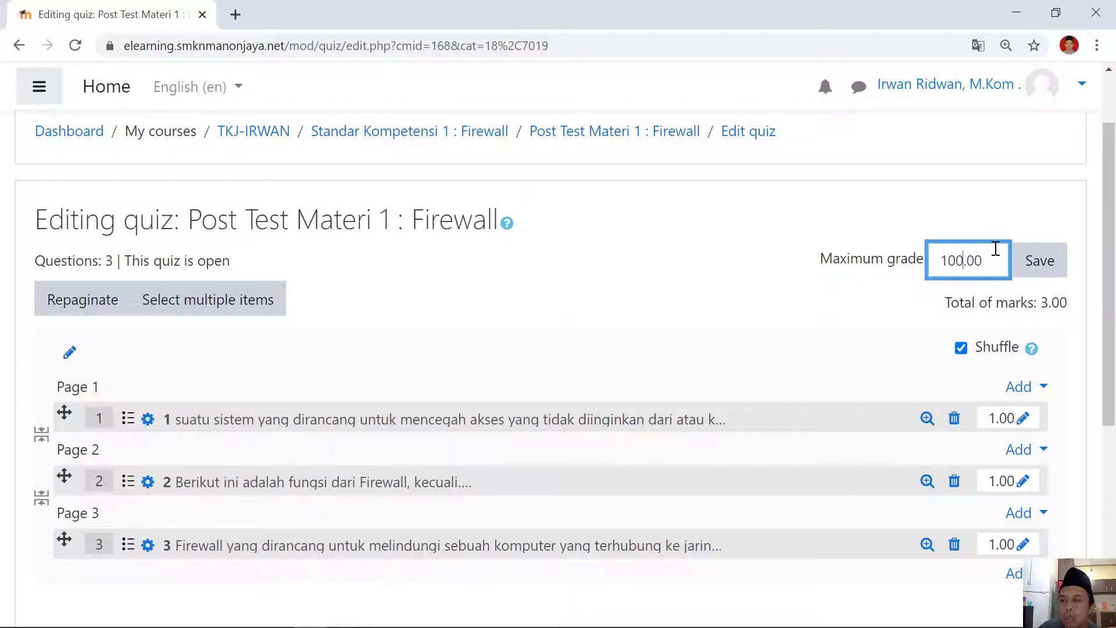
click(786, 206)
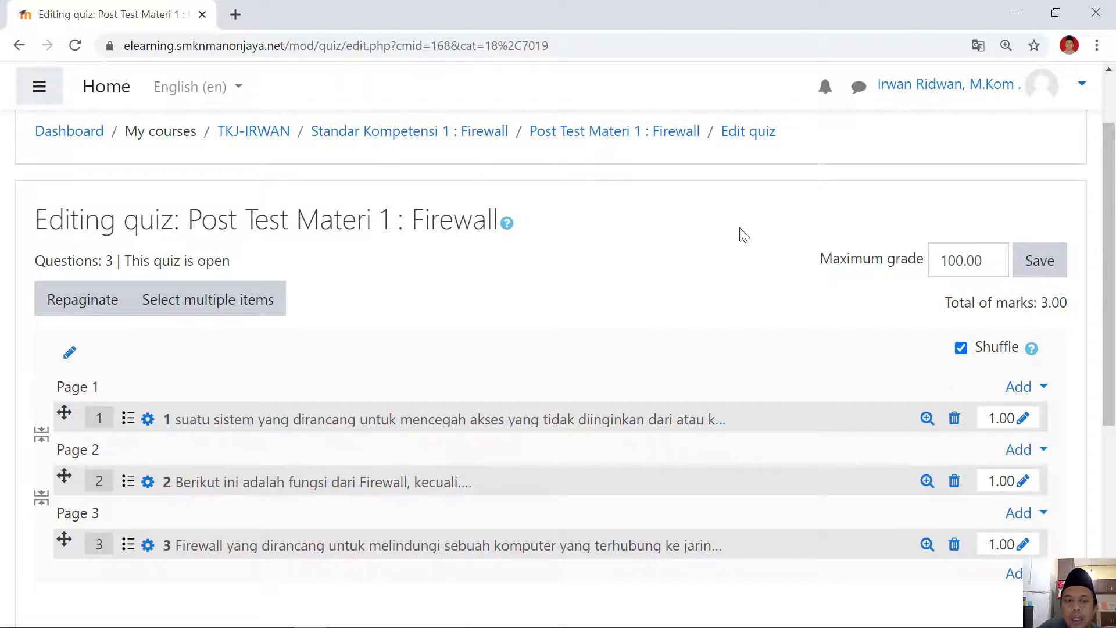
click(1042, 265)
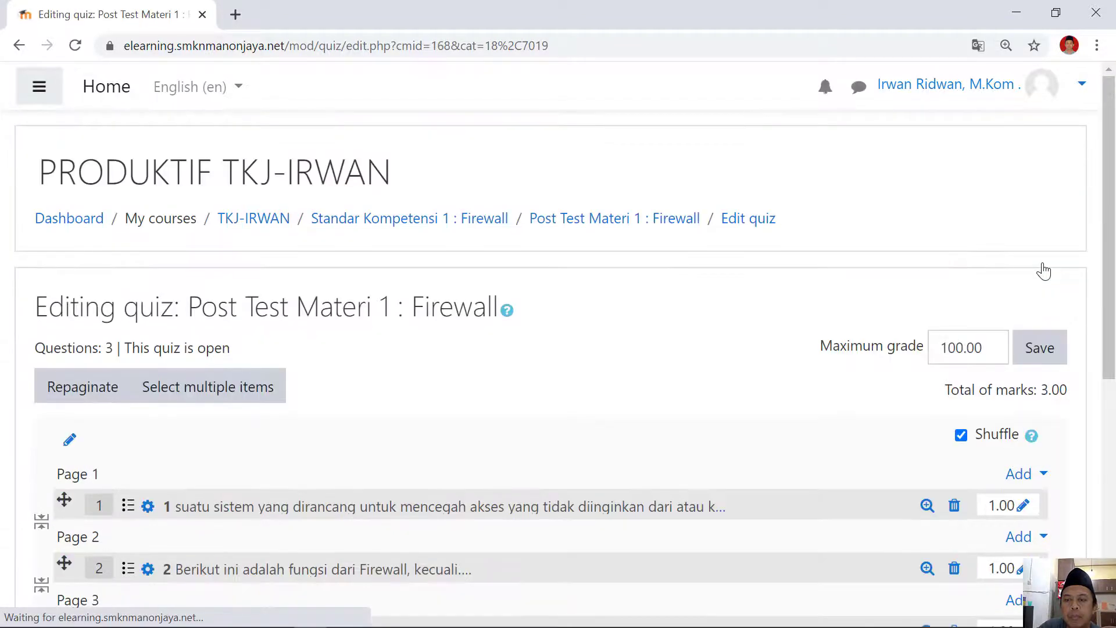
- Leave question editing and open the overview page of the quiz "Post Test Materi 1 : Firewall"
scroll(630, 362, down, 7)
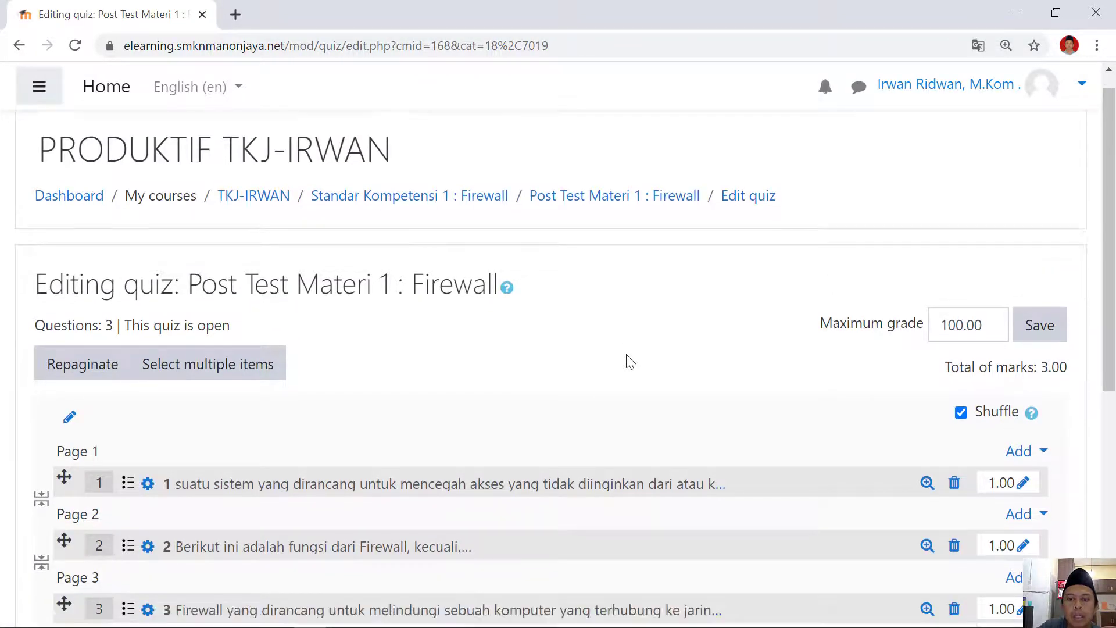
scroll(629, 360, up, 4)
scroll(626, 355, up, 3)
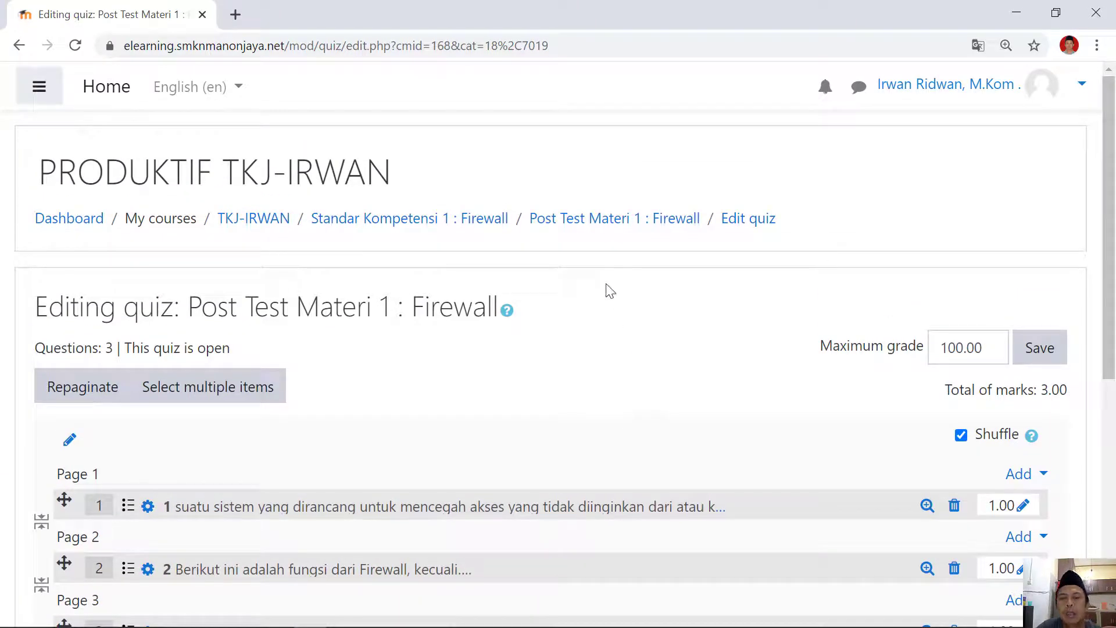
click(604, 230)
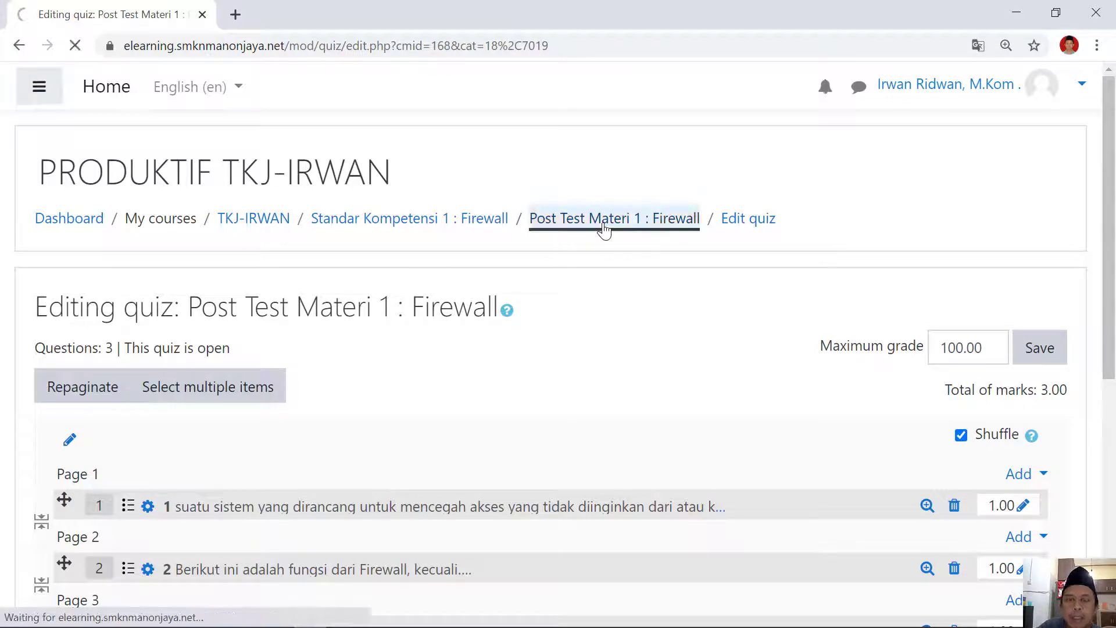
- Review the quiz's instructions, allowed attempts, time limit and grading method on its overview page
scroll(586, 244, down, 4)
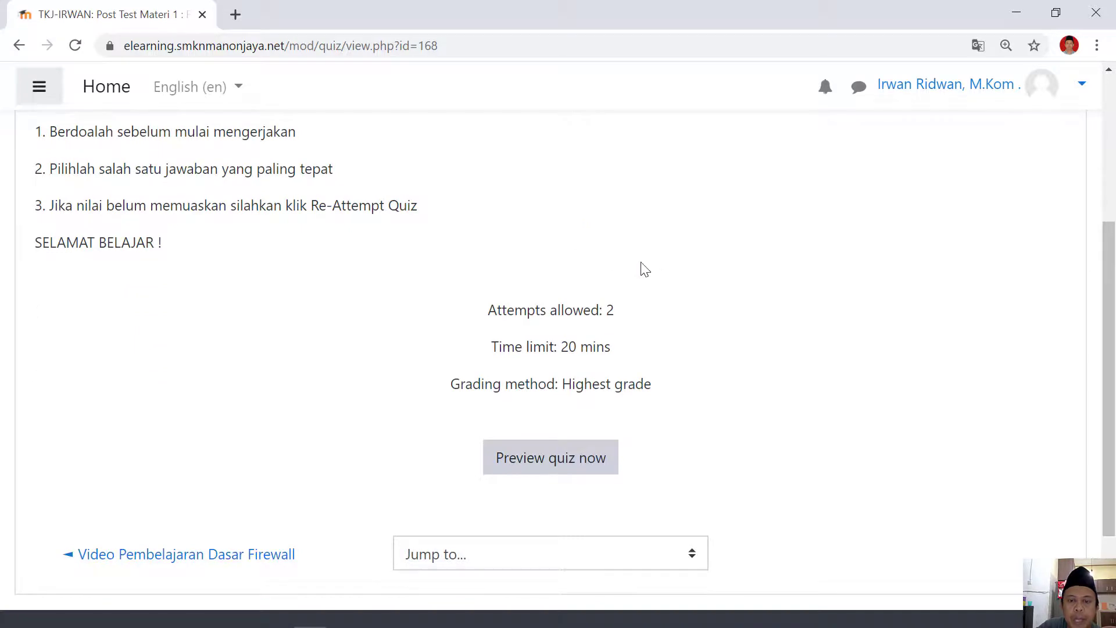
scroll(663, 288, up, 3)
scroll(656, 305, down, 3)
scroll(697, 313, up, 1)
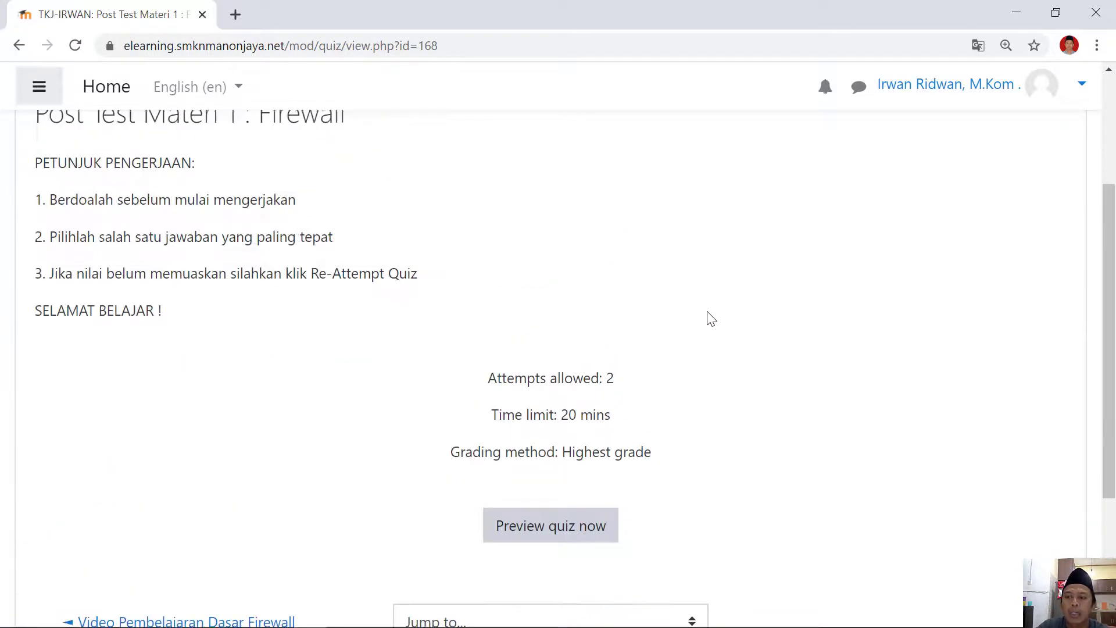
scroll(711, 317, down, 1)
scroll(710, 319, down, 2)
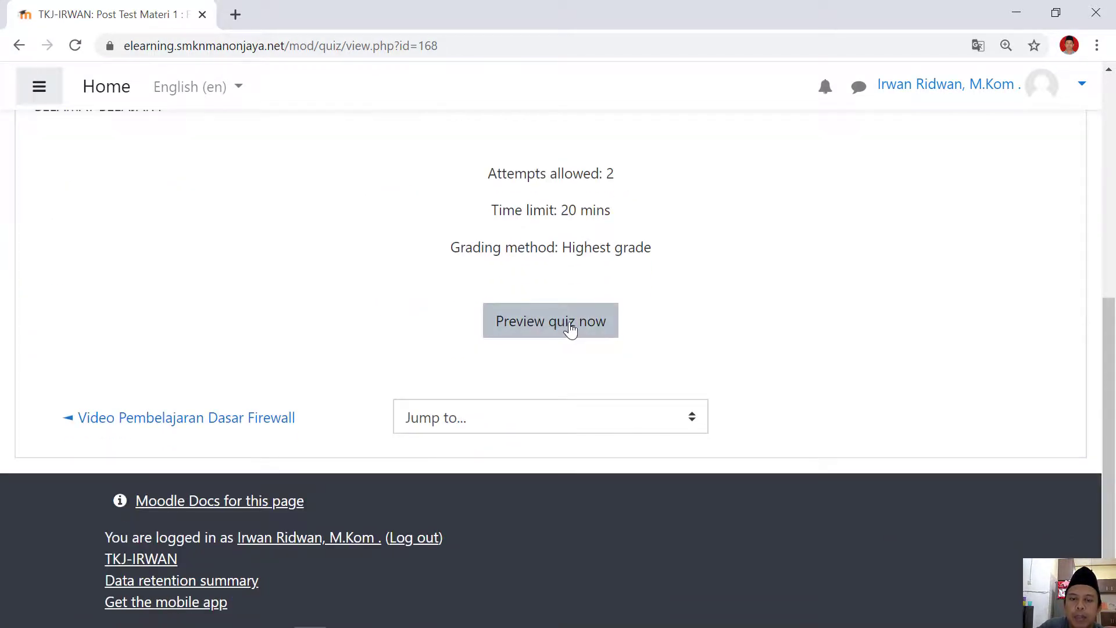
scroll(600, 329, up, 4)
scroll(601, 329, down, 3)
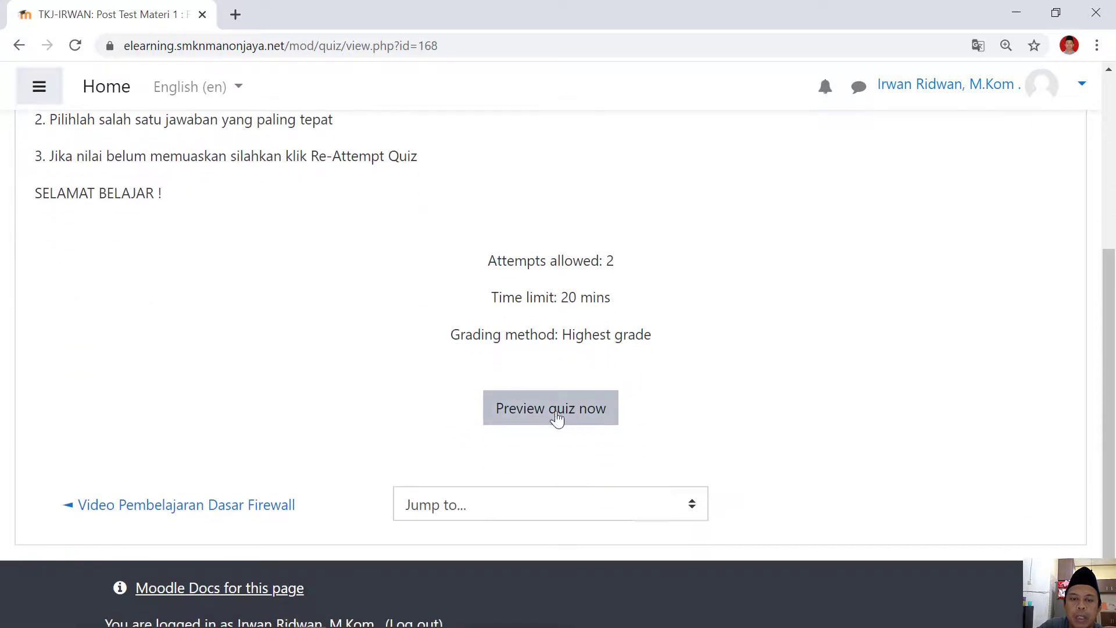
scroll(547, 401, up, 4)
scroll(538, 367, down, 5)
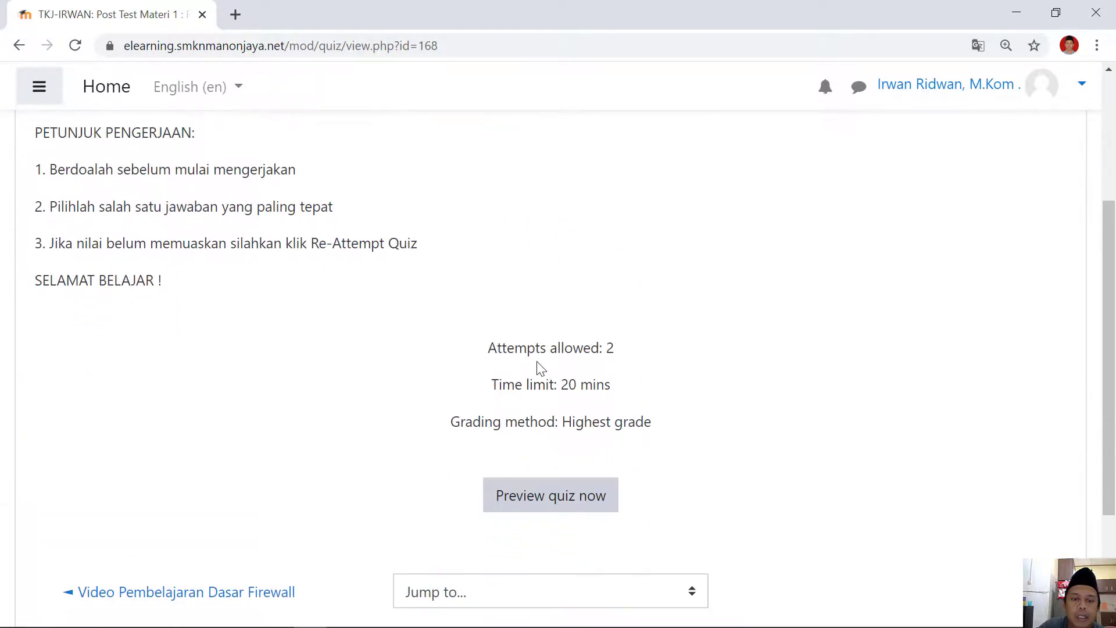
- Start a preview attempt of the quiz and accept the time limit notice
click(561, 331)
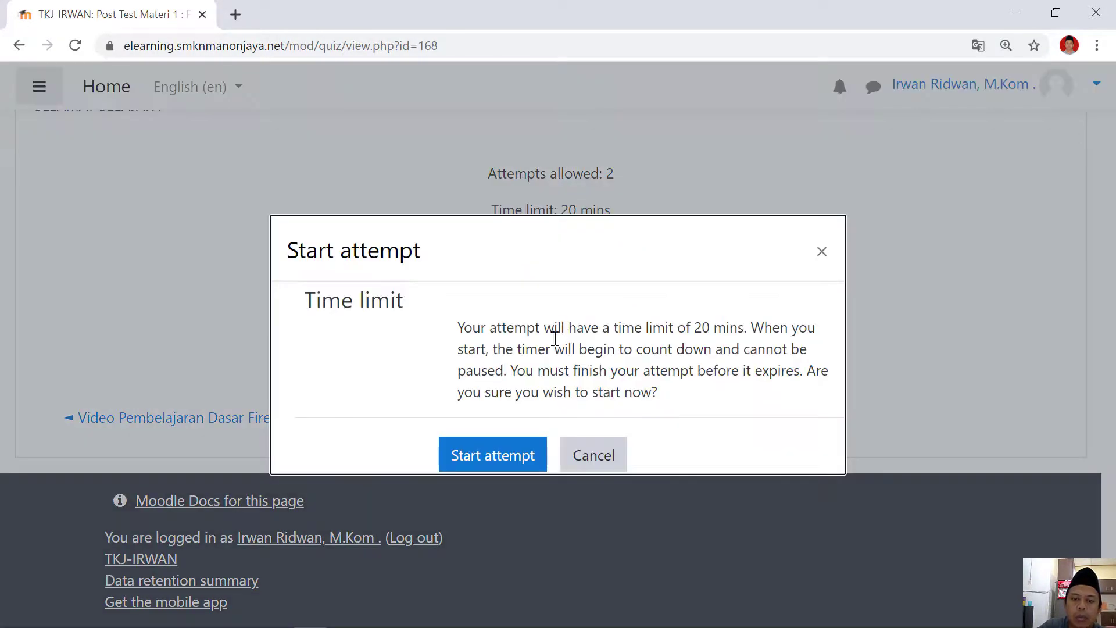
click(495, 457)
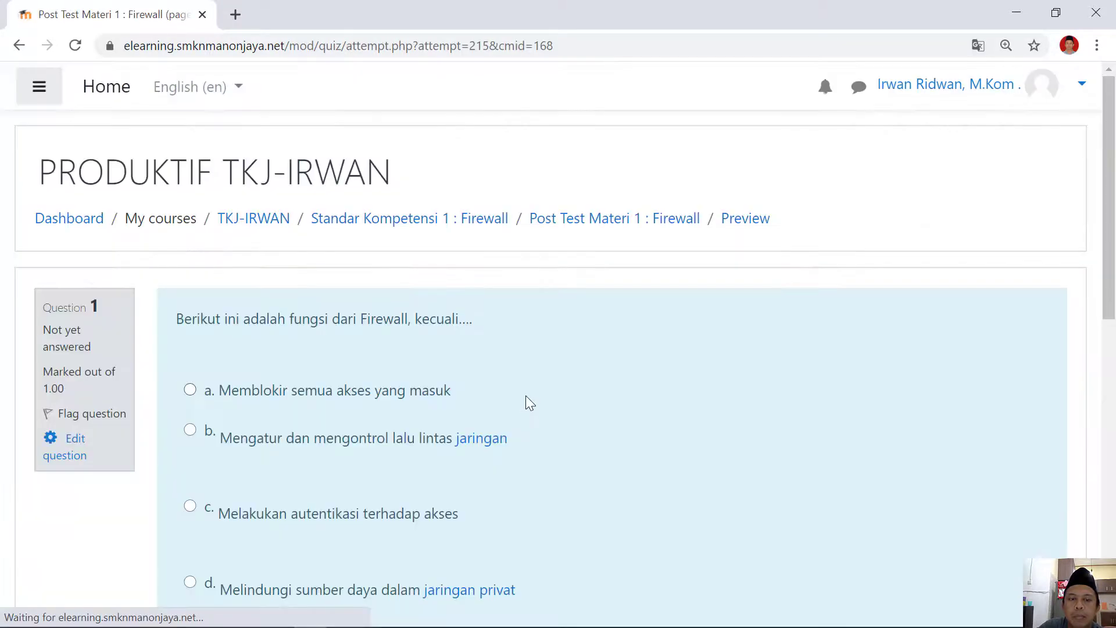
- Answer question 1 of the preview with "Memblokir semua akses yang masuk" and go to the next page
scroll(527, 395, down, 3)
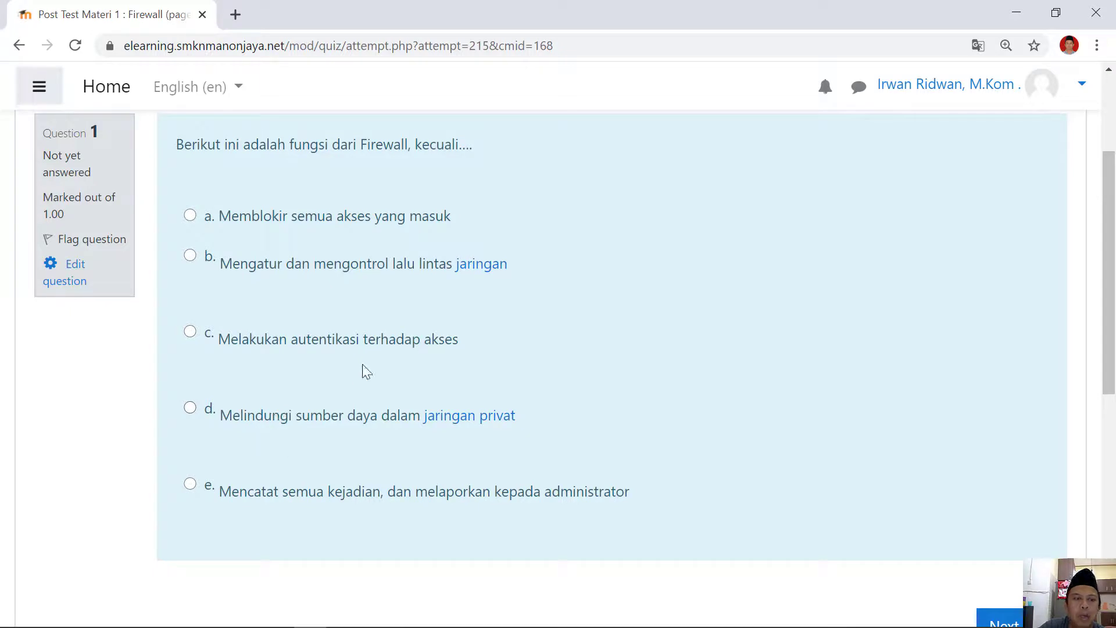
click(191, 215)
scroll(588, 328, down, 5)
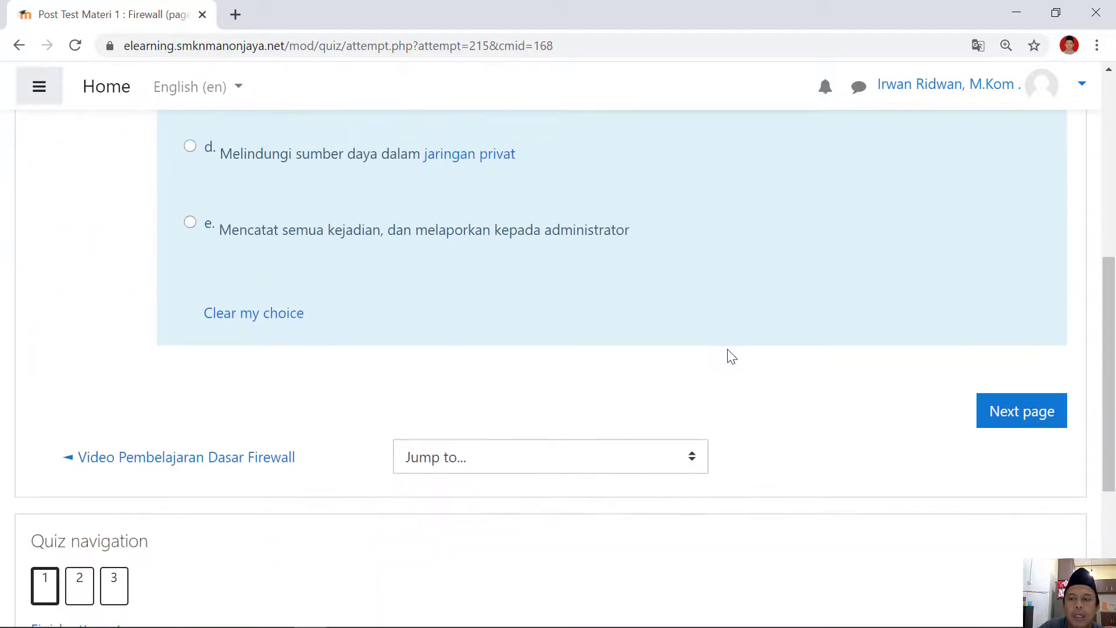
scroll(730, 356, up, 6)
scroll(730, 355, down, 7)
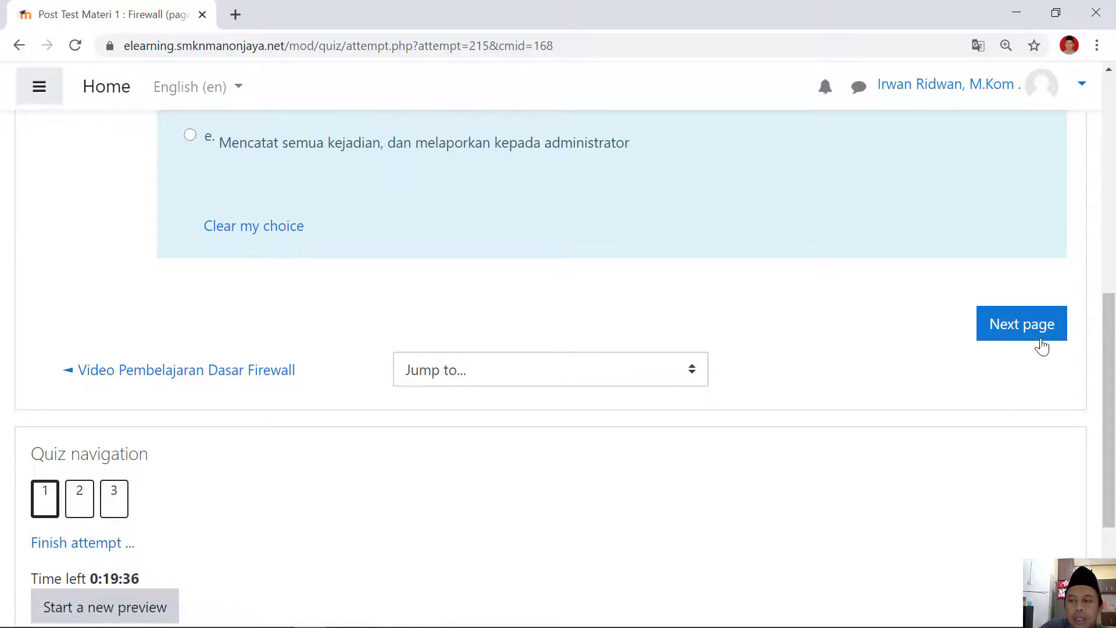
click(1031, 324)
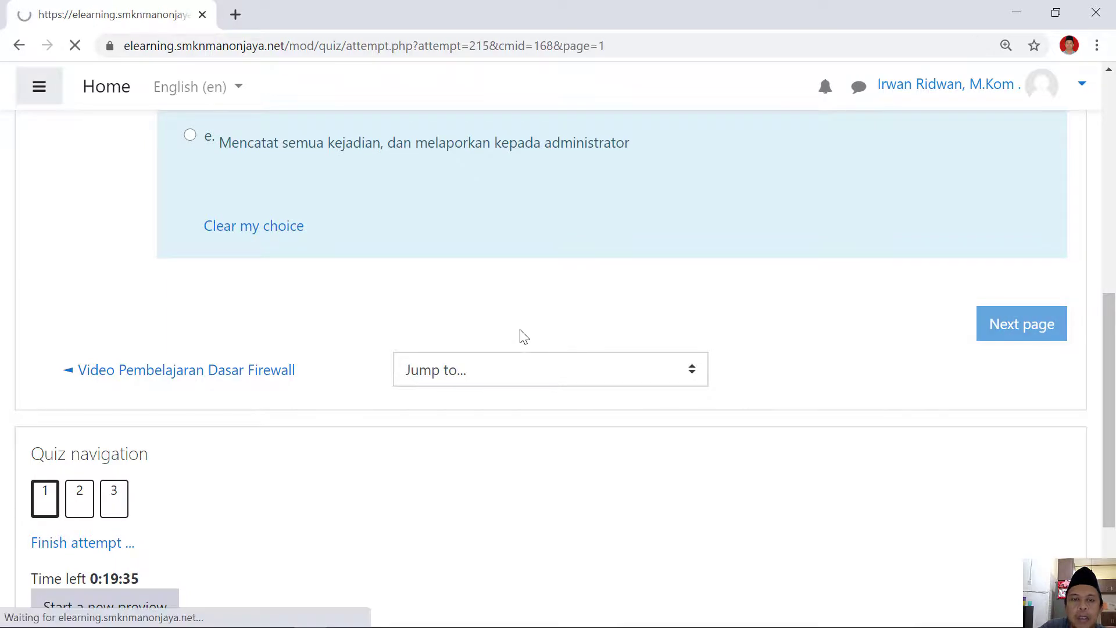
- Answer question 2 of the preview with "Personal Firewall" and go to the next page
scroll(436, 349, down, 1)
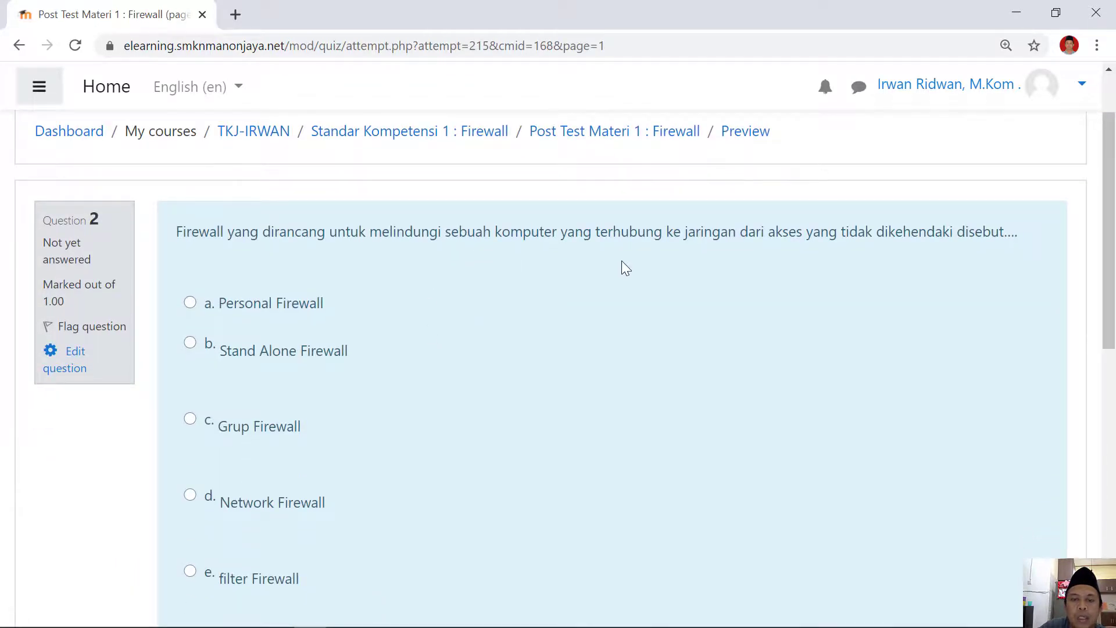
scroll(500, 279, down, 1)
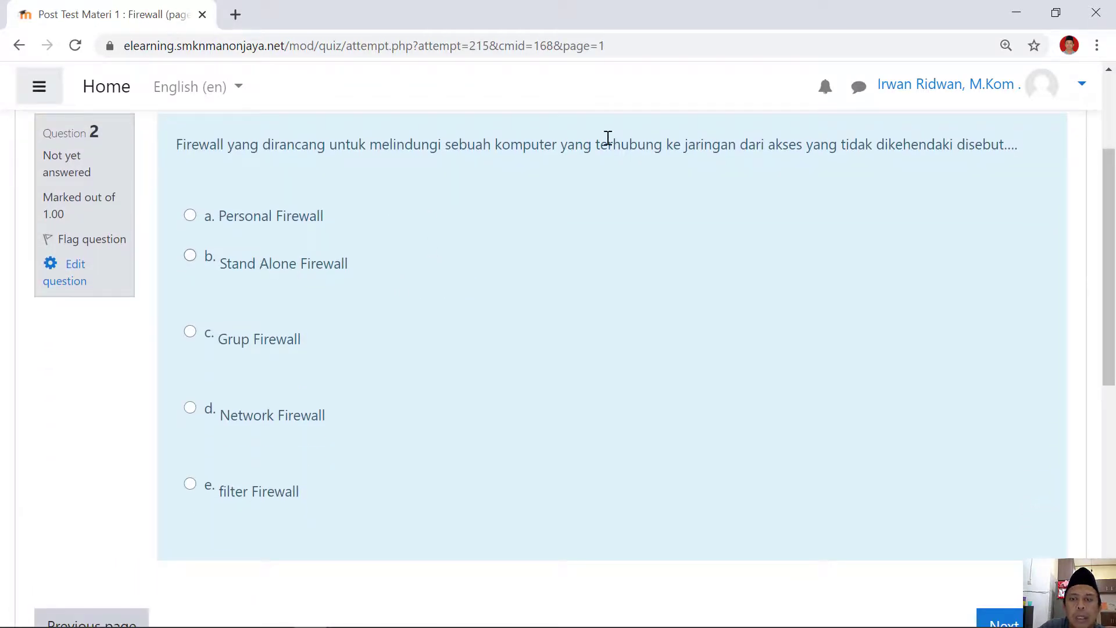
click(191, 215)
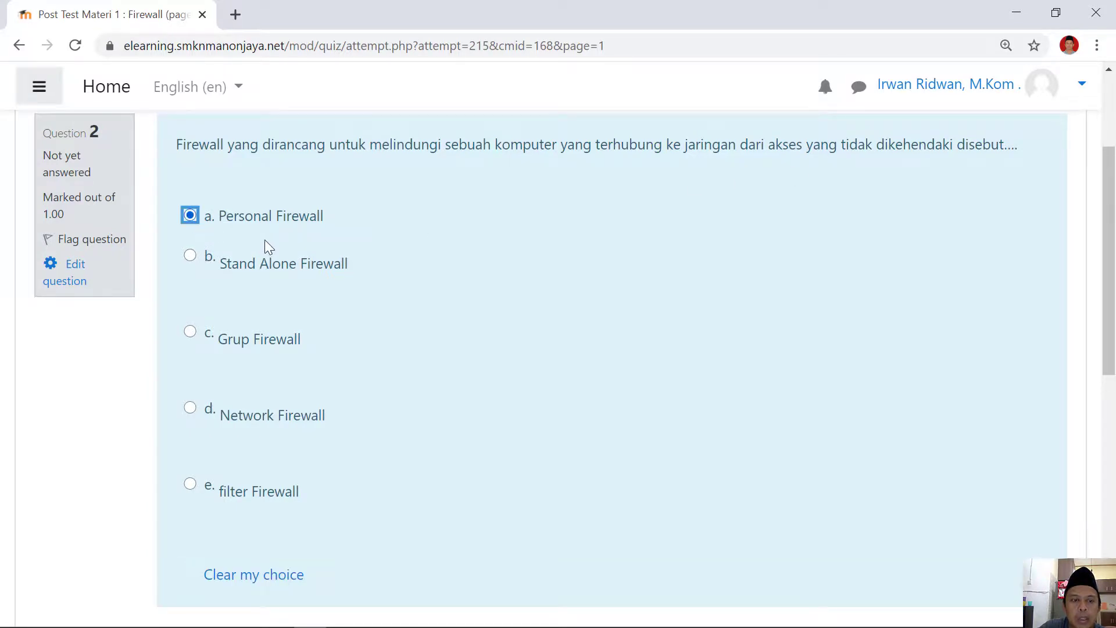
scroll(379, 323, down, 3)
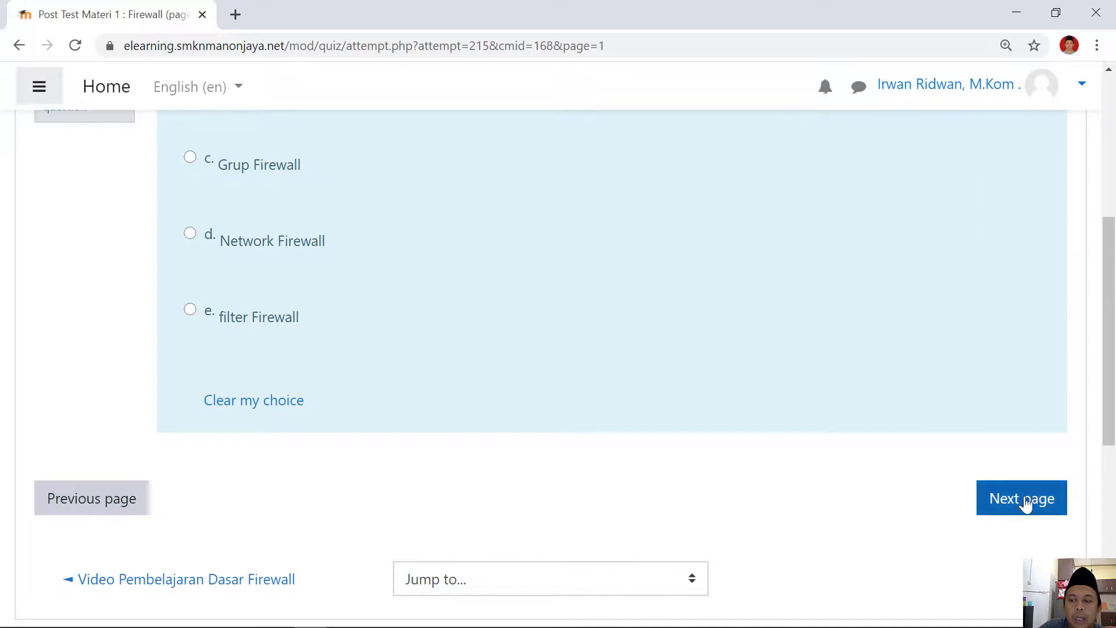
click(1025, 508)
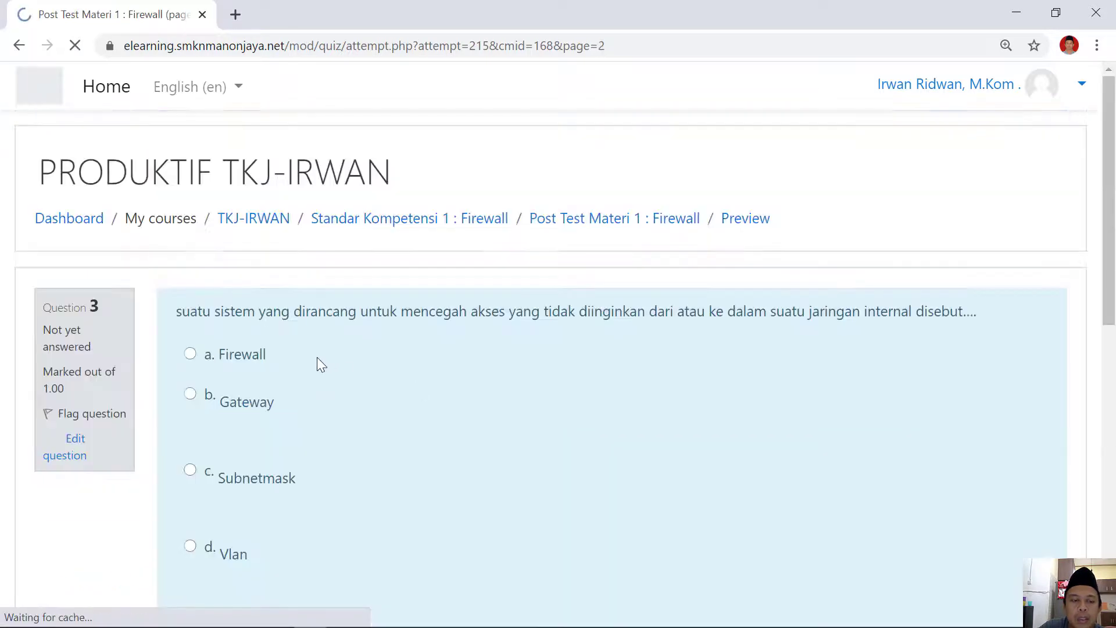
- Answer question 3 of the preview with "Gateway" and finish the attempt to open its summary
scroll(281, 268, down, 1)
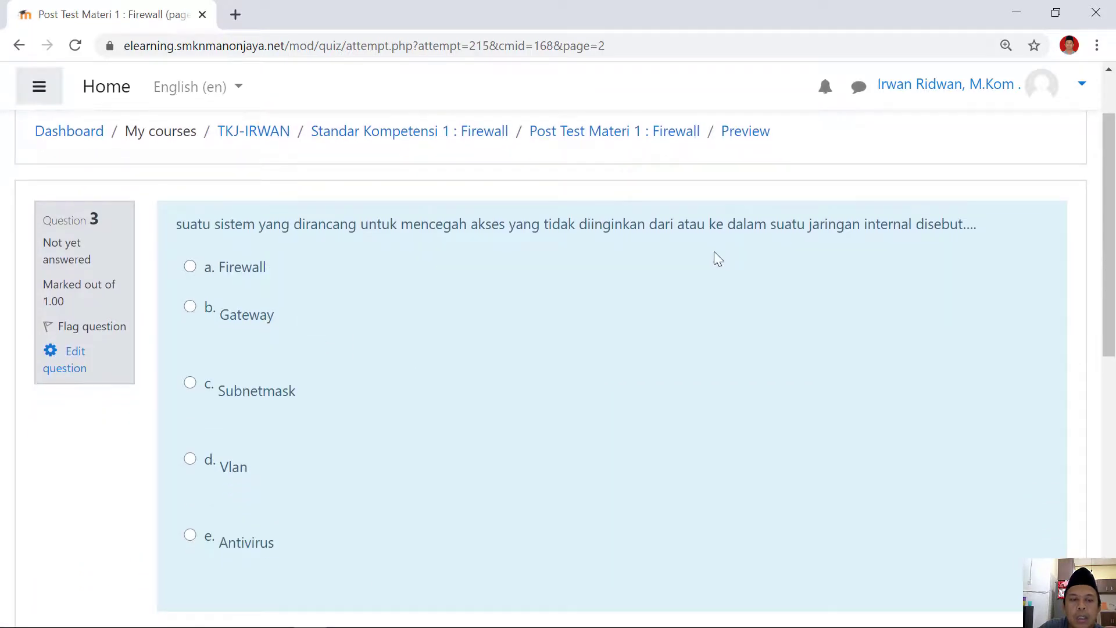
click(190, 307)
scroll(535, 335, down, 5)
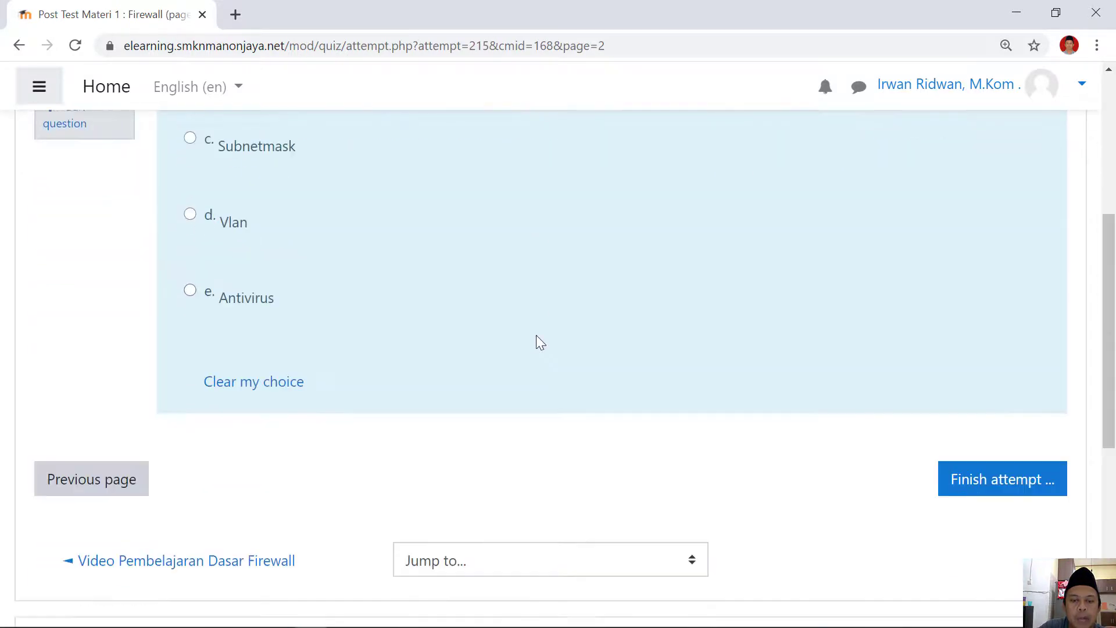
scroll(591, 349, down, 1)
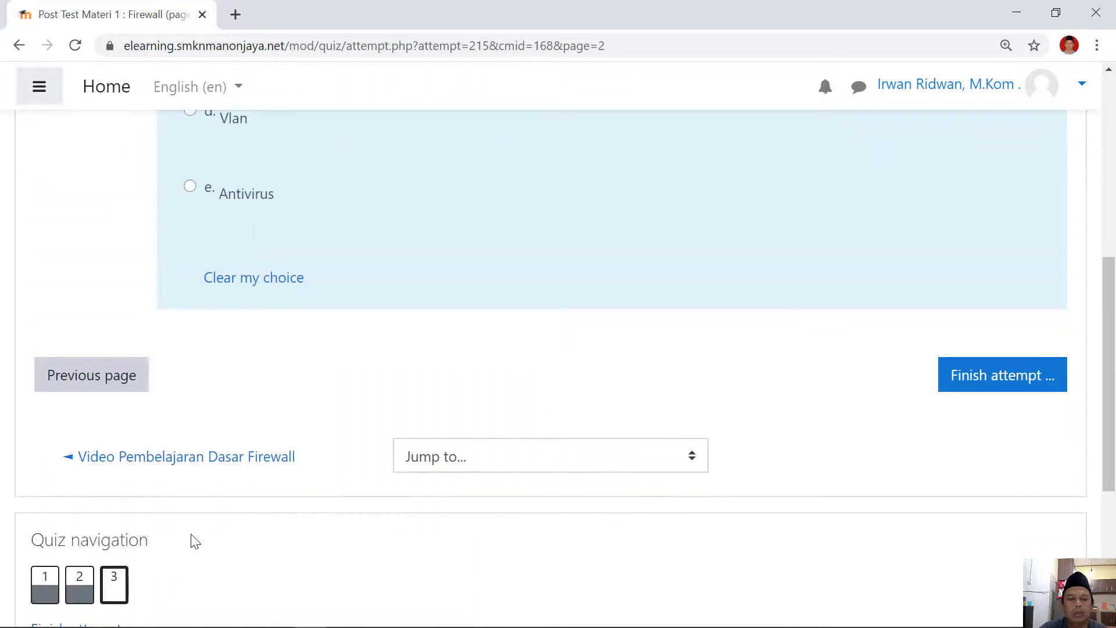
click(1002, 378)
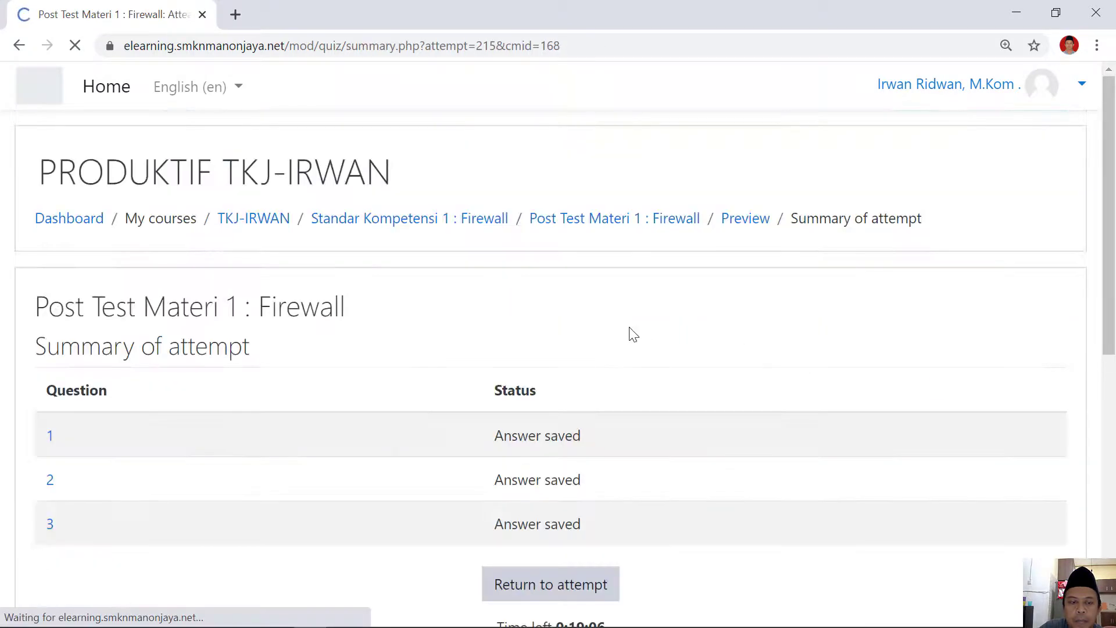
- Check the saved answers and remaining time in the attempt summary, and submit the whole attempt with confirmation
scroll(588, 325, down, 3)
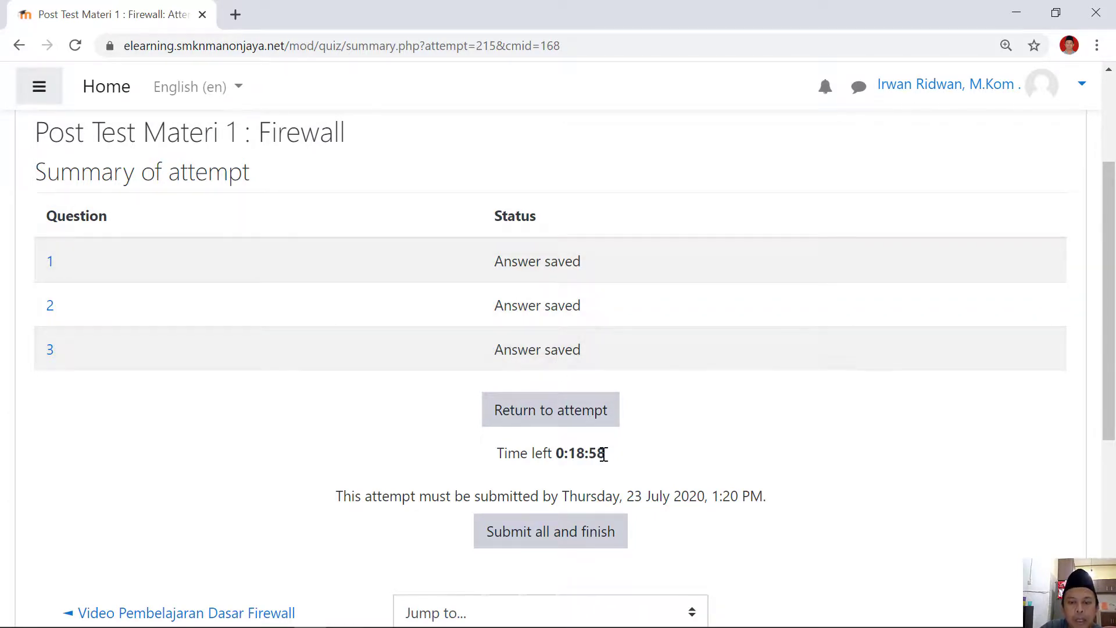
mouse_move(623, 457)
mouse_down()
mouse_move(548, 457)
mouse_move(625, 456)
mouse_move(550, 462)
mouse_move(610, 464)
mouse_up()
scroll(724, 458, down, 3)
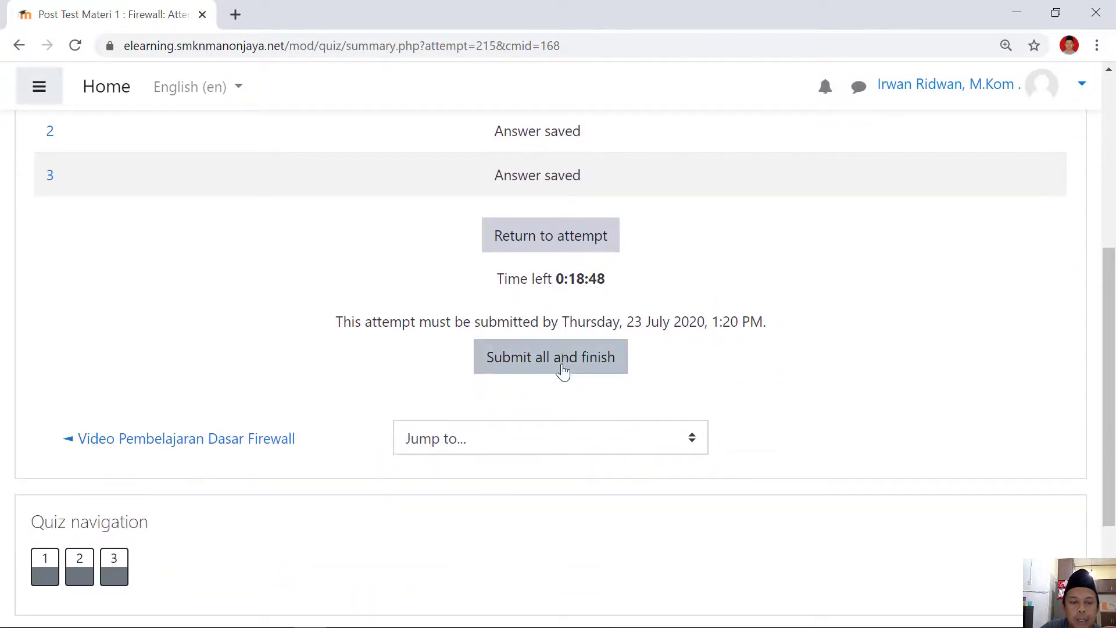
click(565, 365)
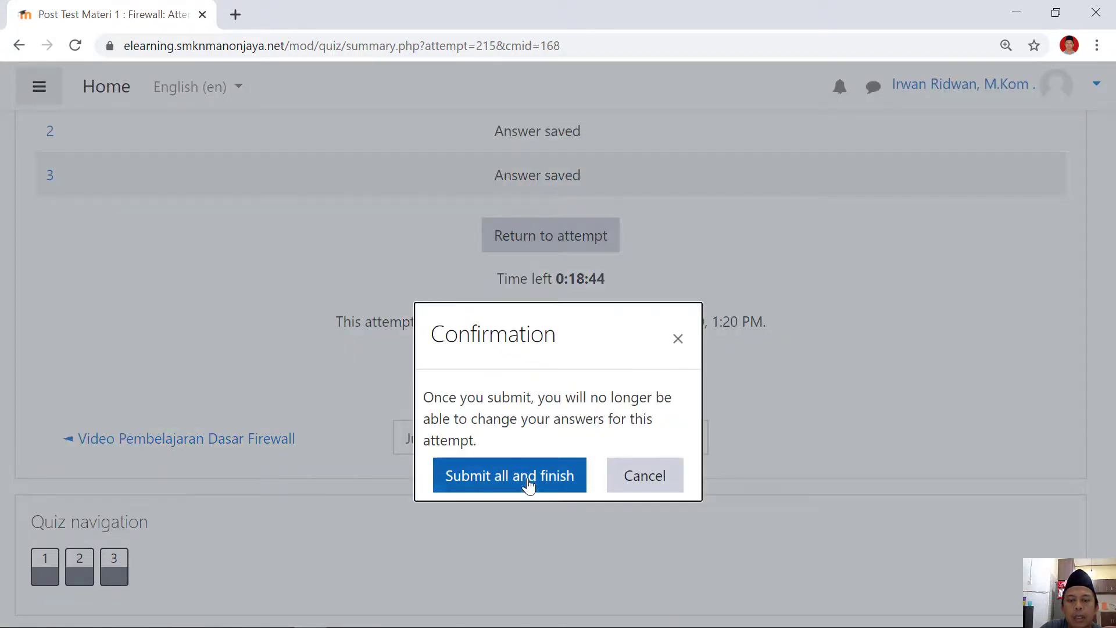
click(527, 484)
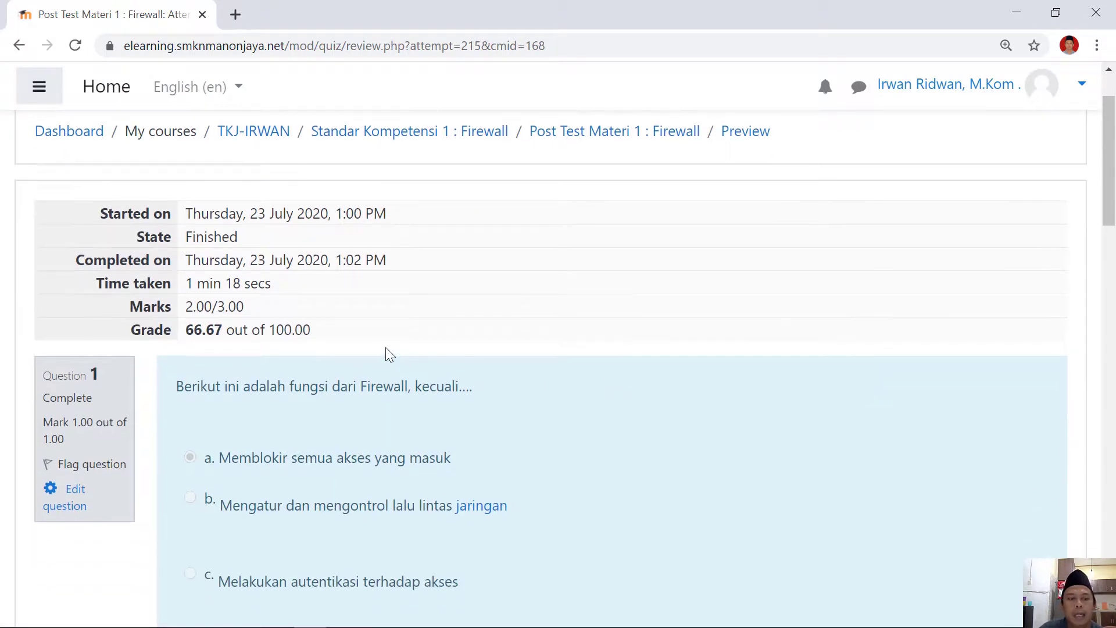
- Review the finished attempt's grade, marks, time taken and the answers given to all questions
drag(320, 335, 189, 334)
click(218, 312)
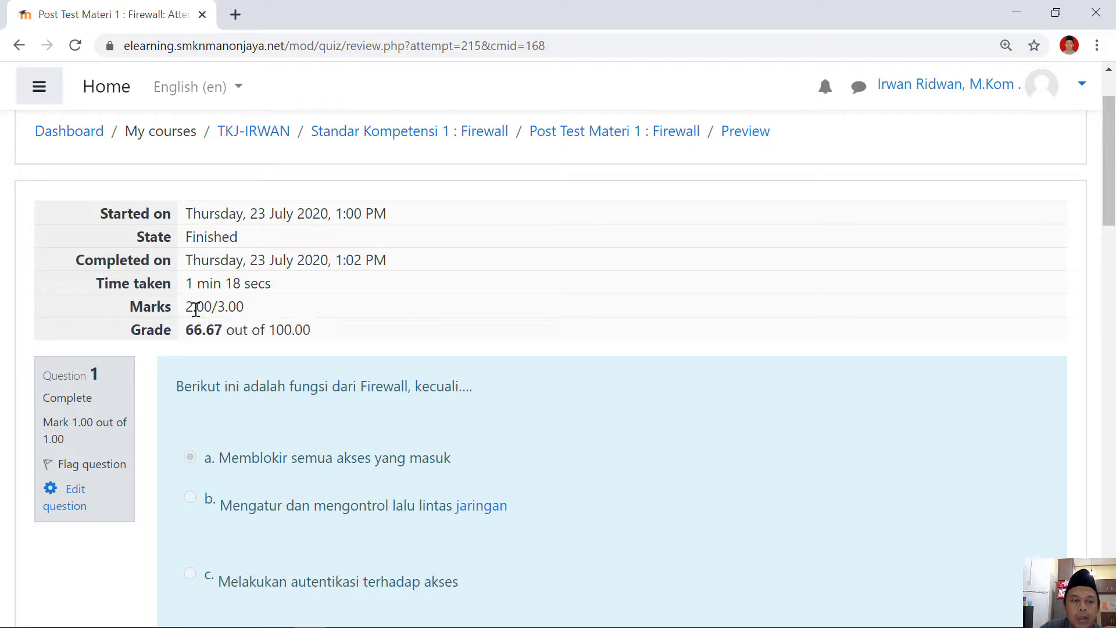
drag(186, 284, 275, 292)
click(262, 299)
mouse_move(250, 312)
mouse_down()
mouse_move(189, 309)
mouse_move(203, 330)
mouse_move(254, 330)
mouse_up()
click(356, 337)
scroll(359, 343, down, 19)
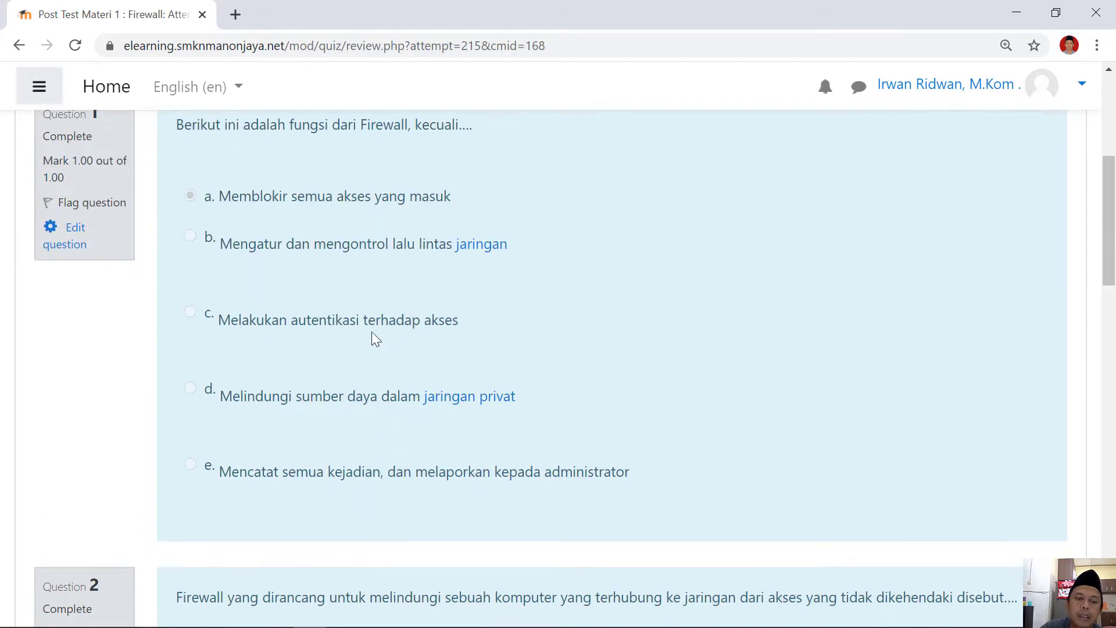
scroll(481, 360, down, 8)
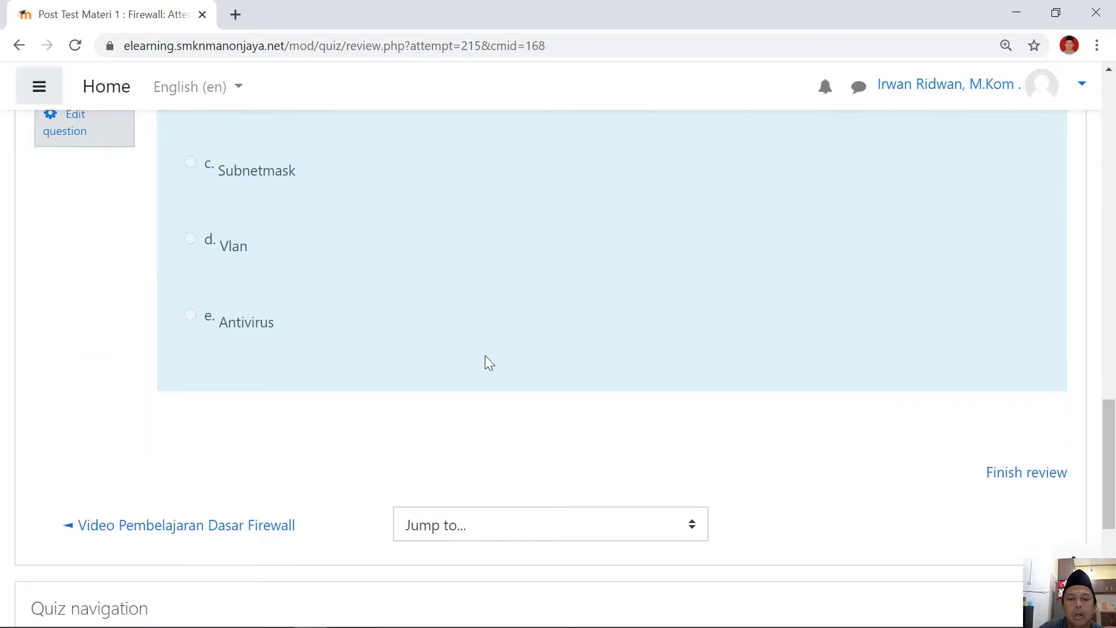
scroll(874, 461, up, 10)
scroll(874, 459, up, 15)
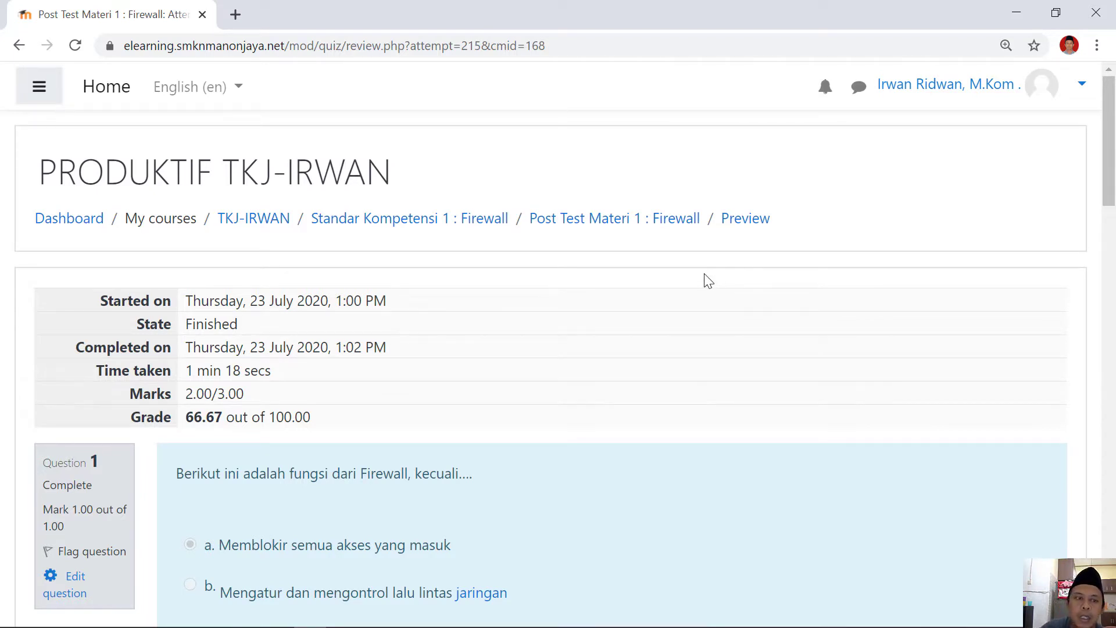
- Return to the dashboard, open the PRODUKTIF TKJ course and find the quiz "Post Test Materi 1 : Firewall" under MATERI PEMBELAJARAN
click(105, 96)
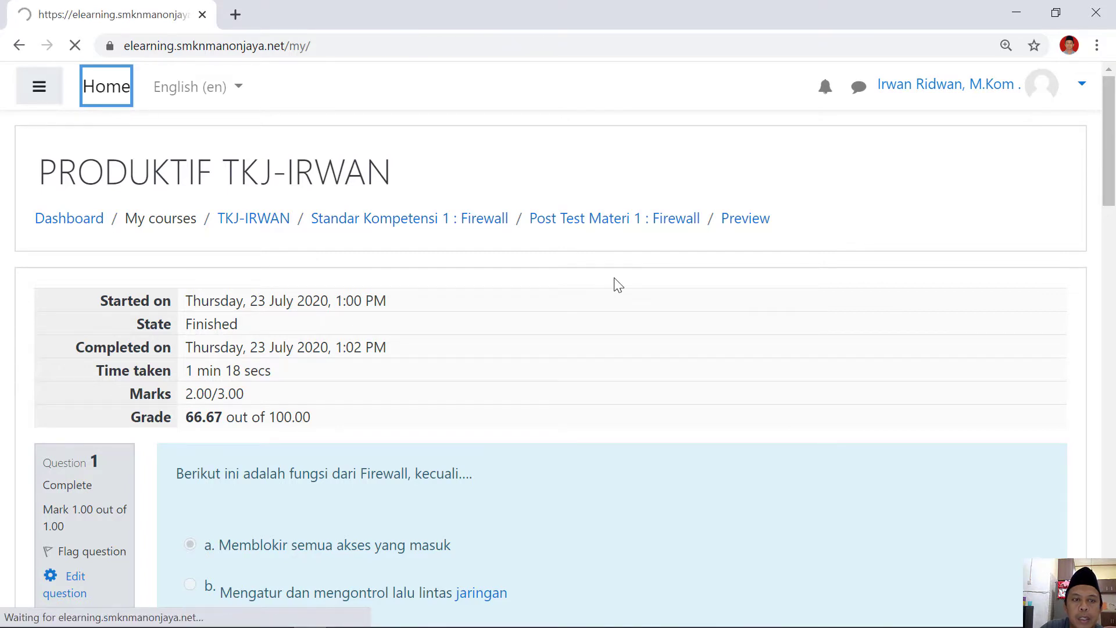
scroll(610, 304, down, 4)
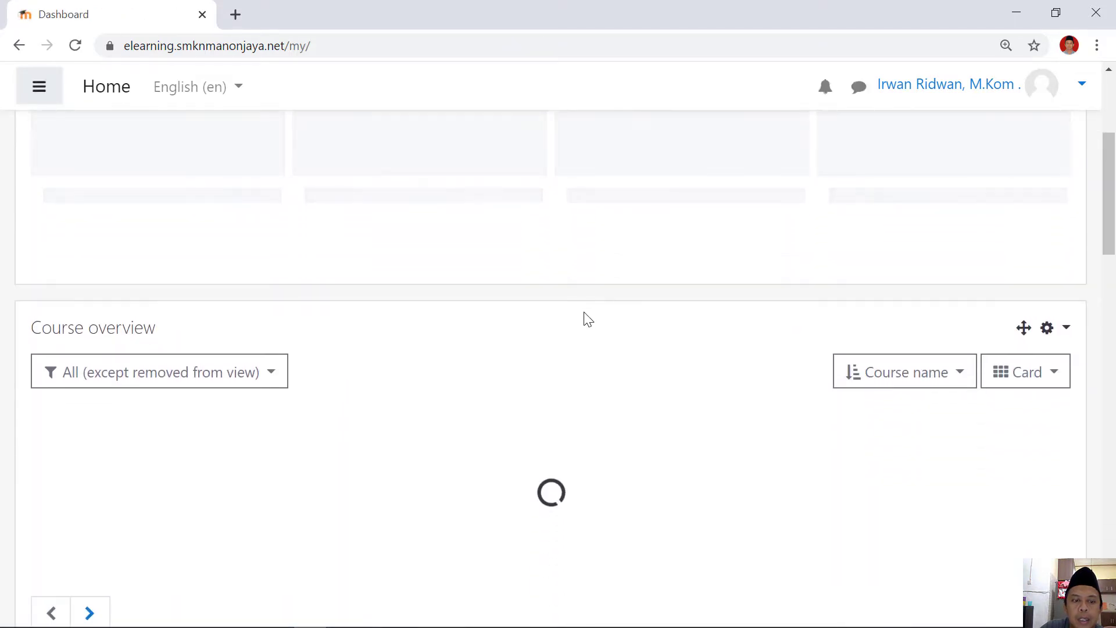
scroll(584, 318, down, 10)
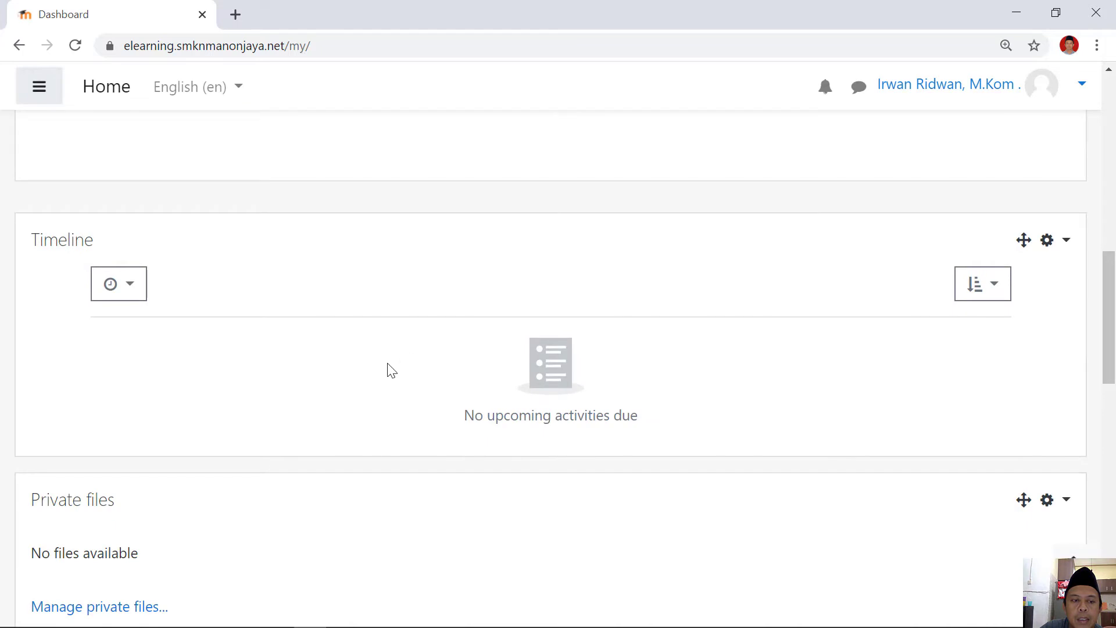
scroll(391, 370, up, 5)
click(159, 232)
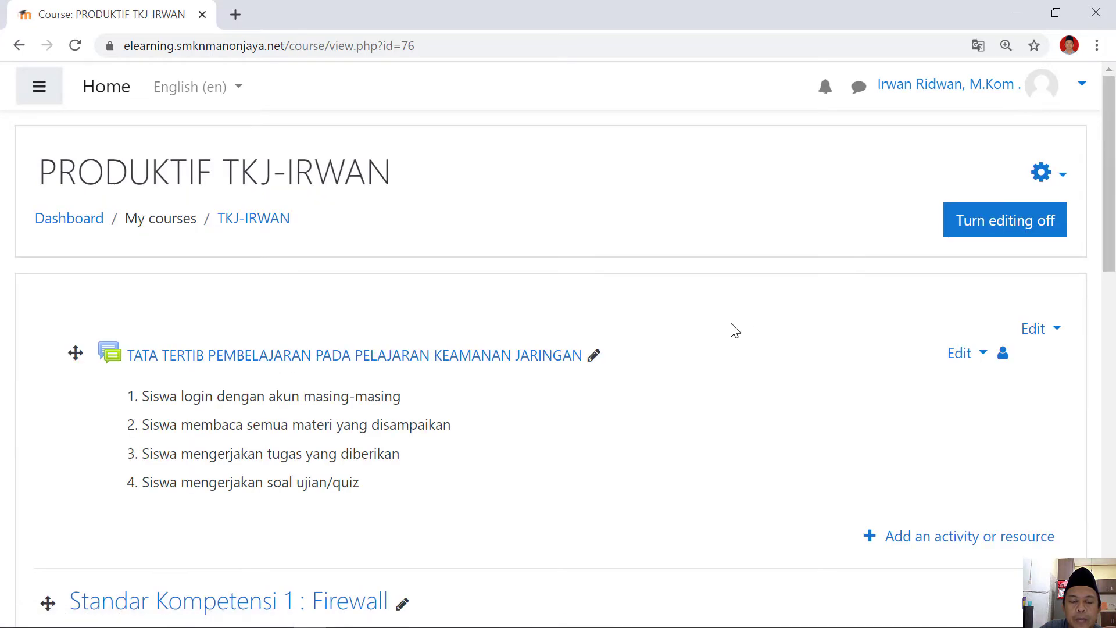
scroll(732, 329, down, 7)
scroll(674, 333, down, 3)
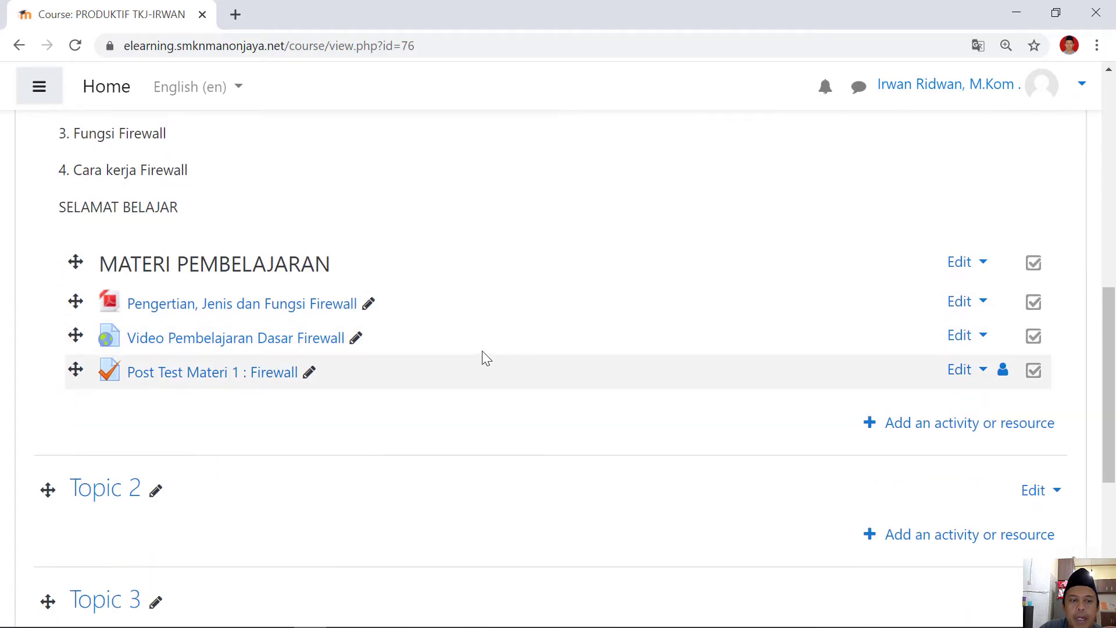